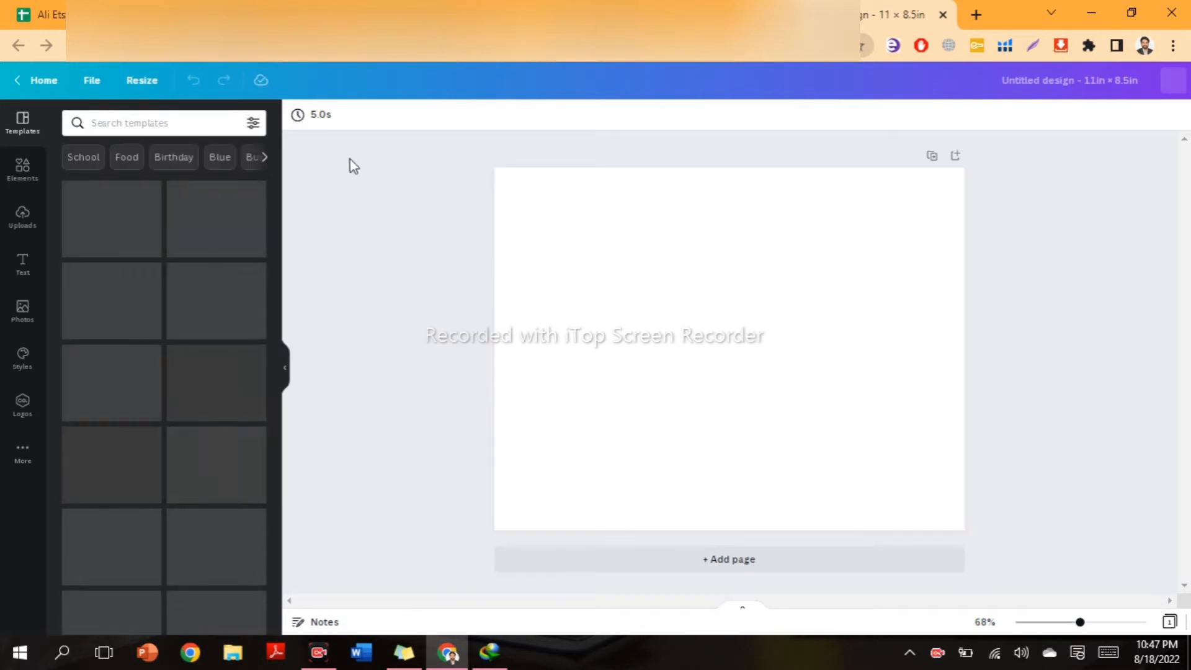
# Set the blank page's background colour to #FFF0F0.
pyautogui.click(297, 115)
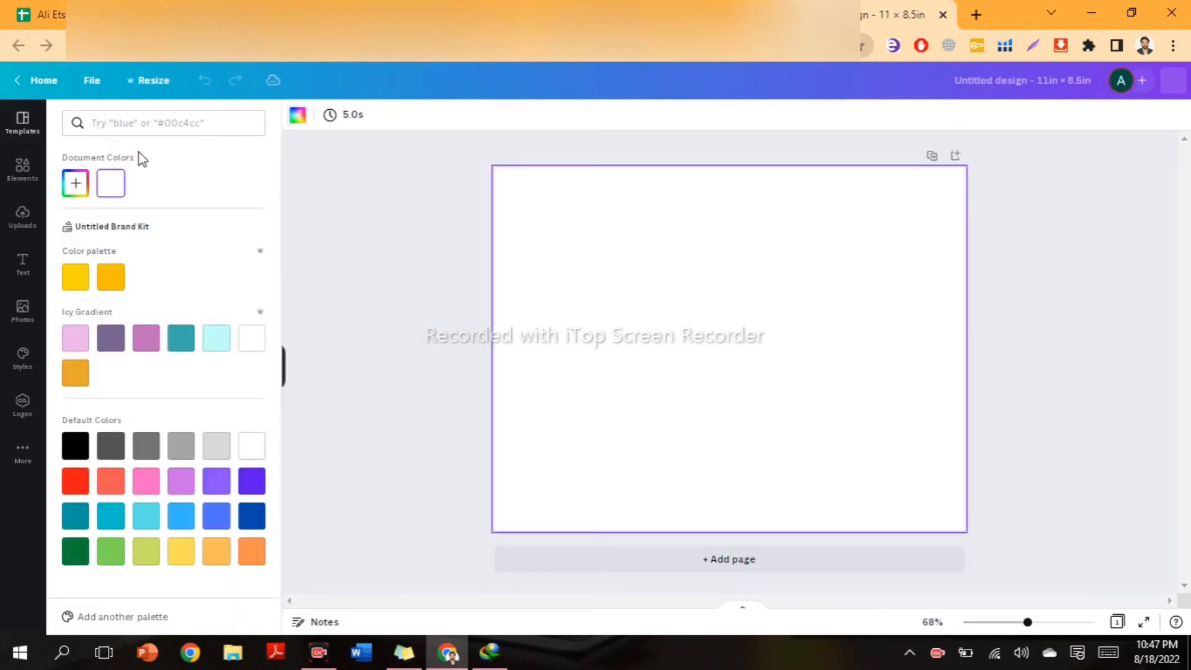
pyautogui.click(104, 121)
pyautogui.write('#FFF0F0')
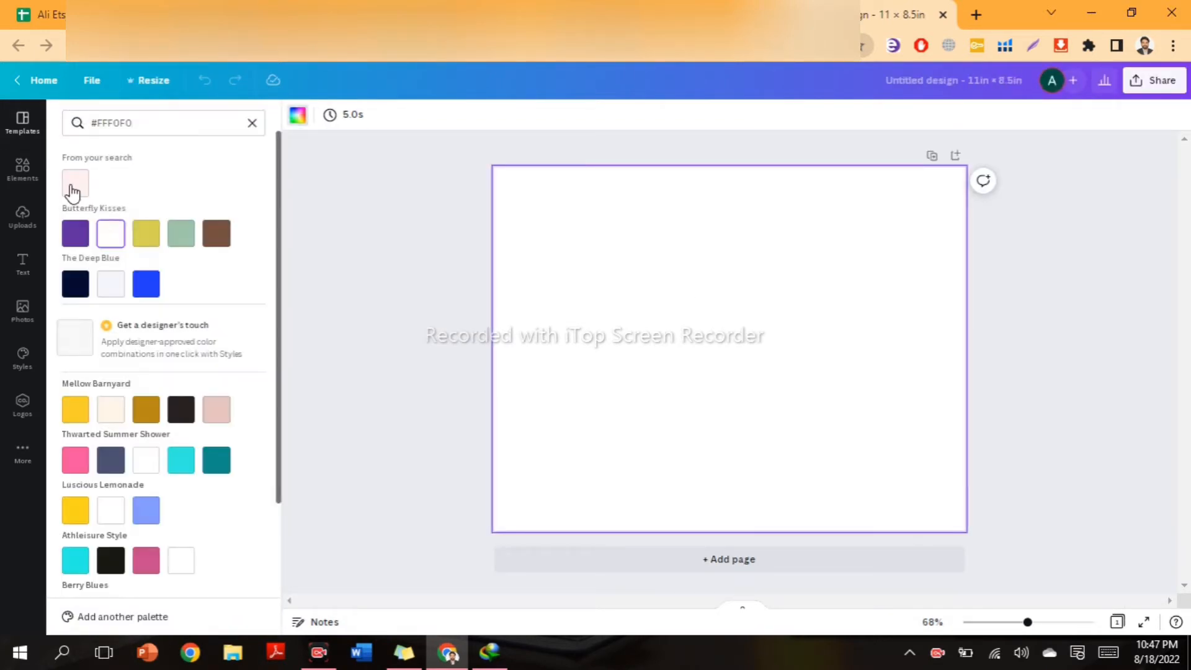
pyautogui.click(75, 184)
pyautogui.click(1004, 351)
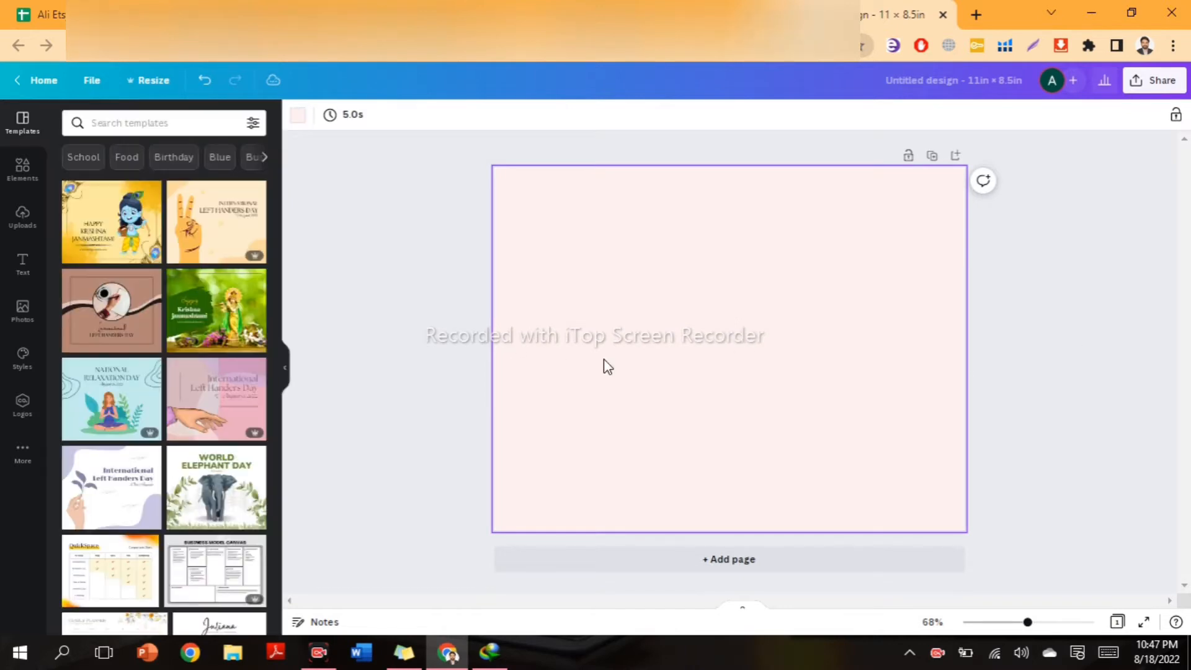
# Add a text box reading "Welcome" near the page centre and enlarge it to a font size of about 43.8.
pyautogui.press('t')
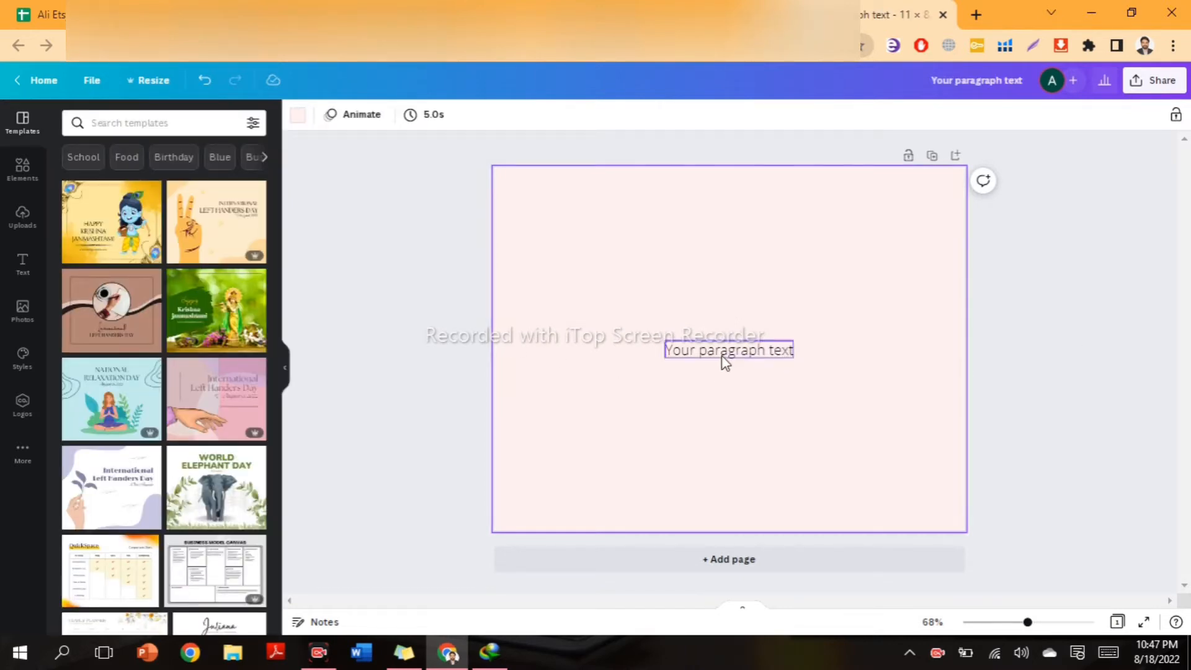
pyautogui.doubleClick(724, 352)
pyautogui.write('Welcome')
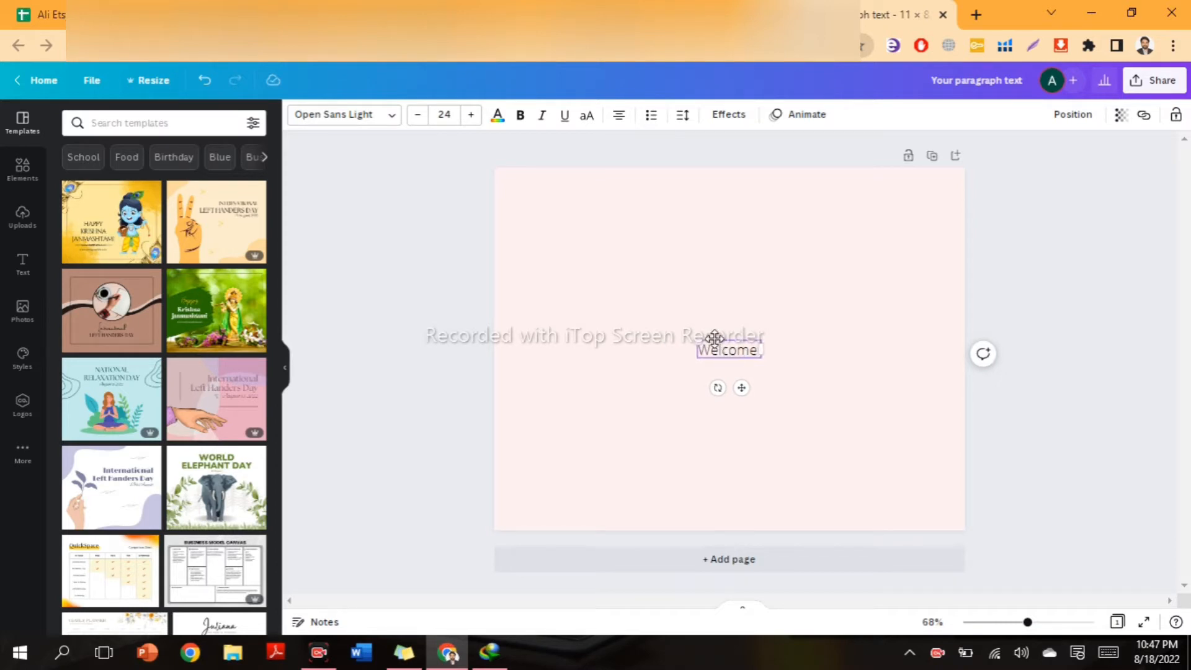
pyautogui.moveTo(699, 345); pyautogui.dragTo(645, 328)
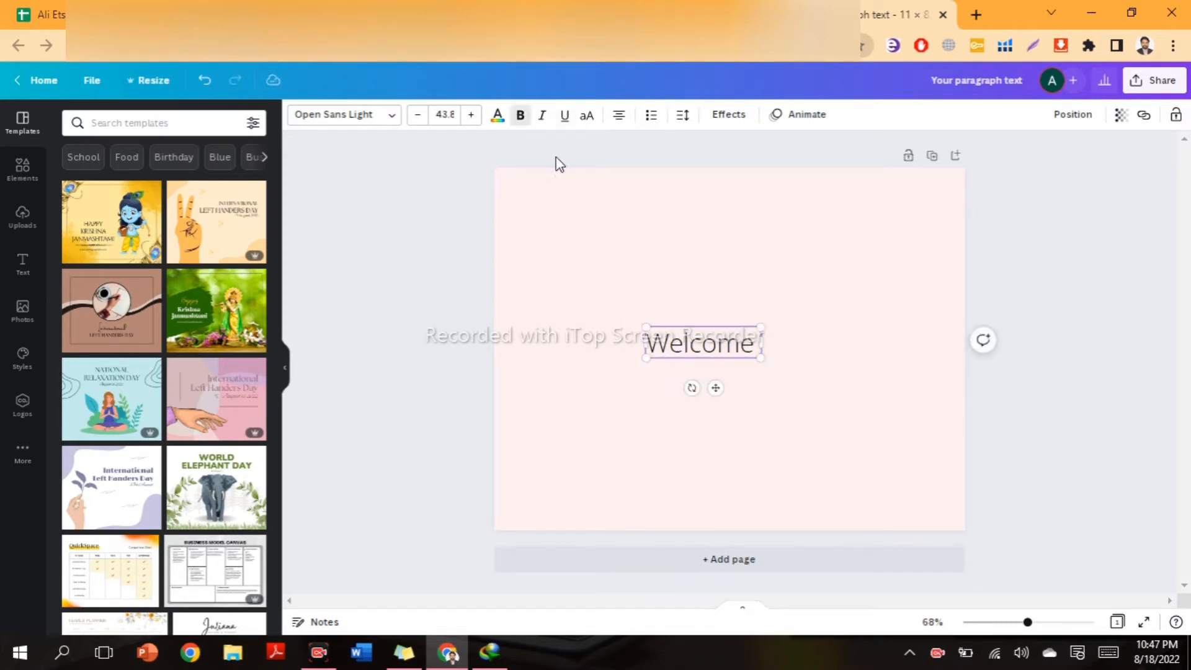
pyautogui.click(782, 376)
pyautogui.click(713, 351)
# Try bold on the Welcome text, place it in the upper-left part of the page, and return it to regular weight.
pyautogui.click(520, 115)
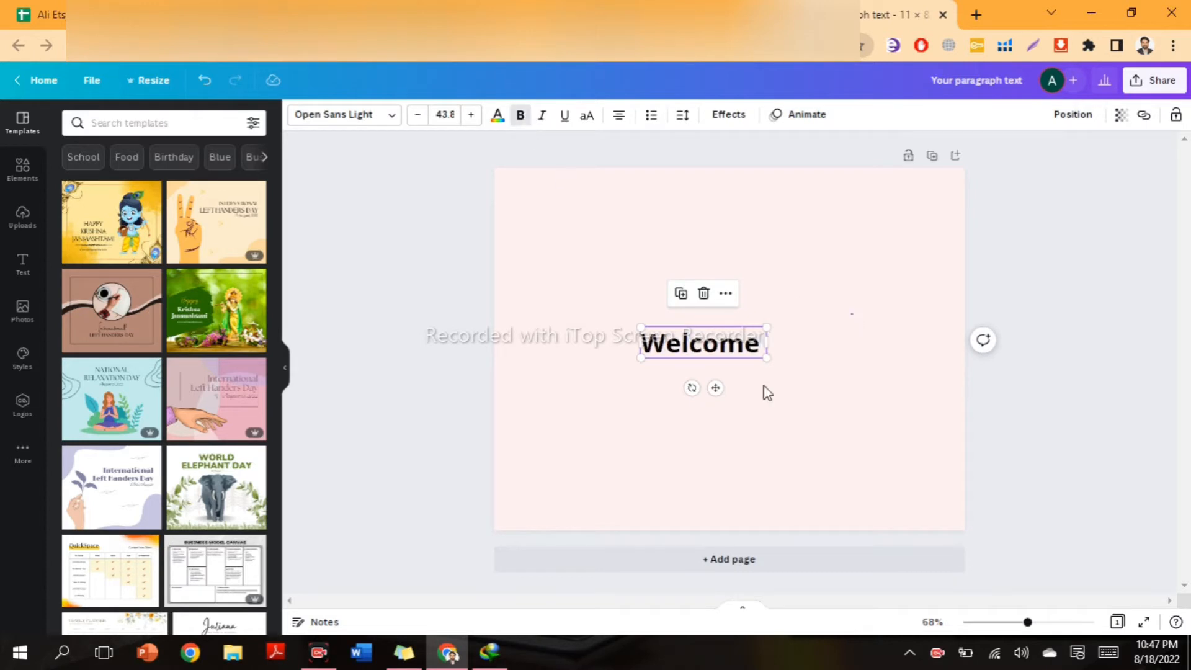
pyautogui.moveTo(707, 335); pyautogui.dragTo(622, 280)
pyautogui.click(742, 292)
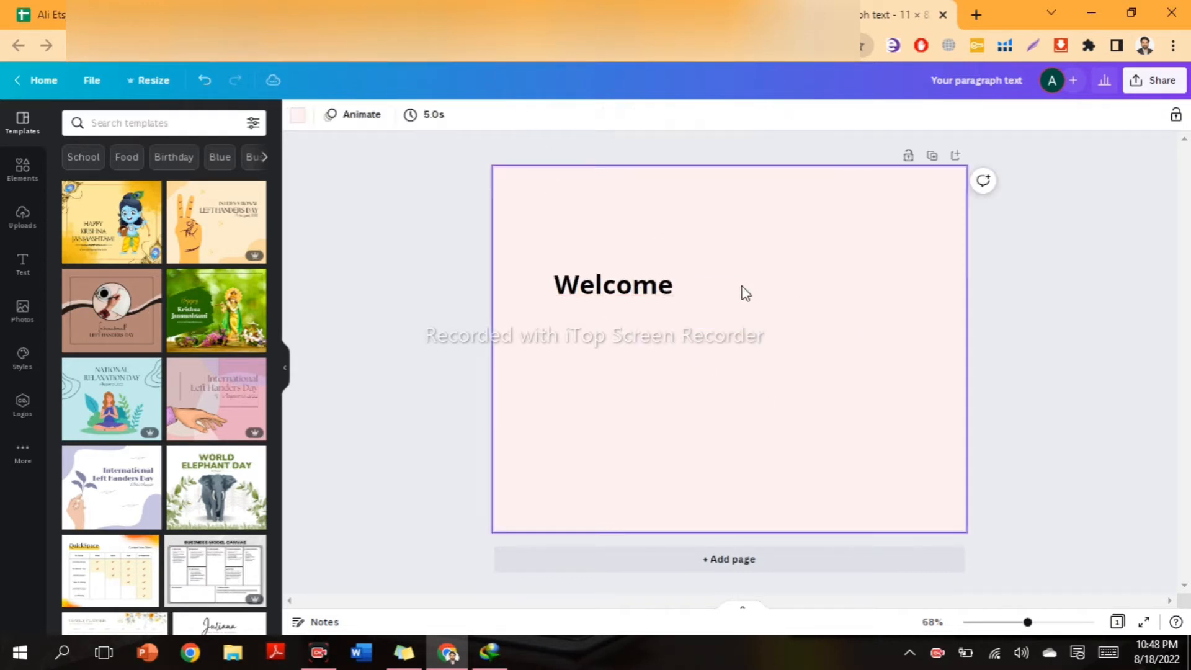
pyautogui.click(614, 284)
pyautogui.click(520, 115)
pyautogui.click(814, 304)
# Duplicate the Welcome text directly below itself and change the copy's wording to "Back".
pyautogui.moveTo(644, 296); pyautogui.dragTo(631, 368)
pyautogui.click(738, 304)
pyautogui.click(637, 303)
pyautogui.doubleClick(631, 355)
pyautogui.write('Back')
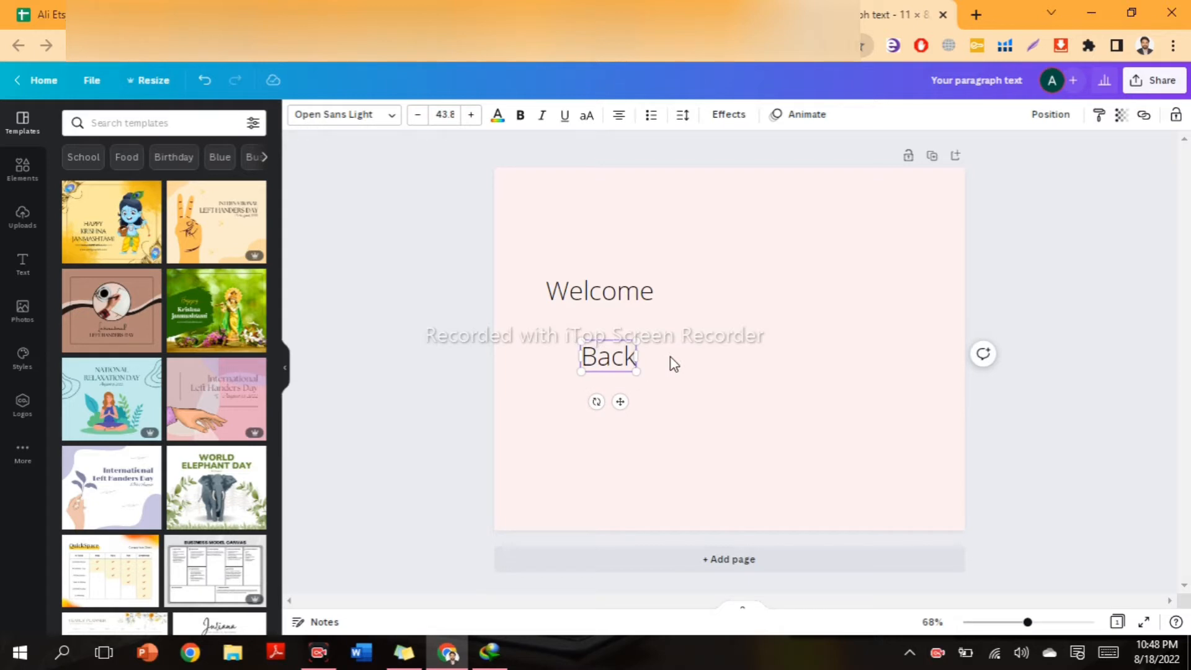
pyautogui.click(627, 380)
# Apply the Blogger font to both the Welcome and Back texts and bring Back closer beneath Welcome.
pyautogui.click(599, 291)
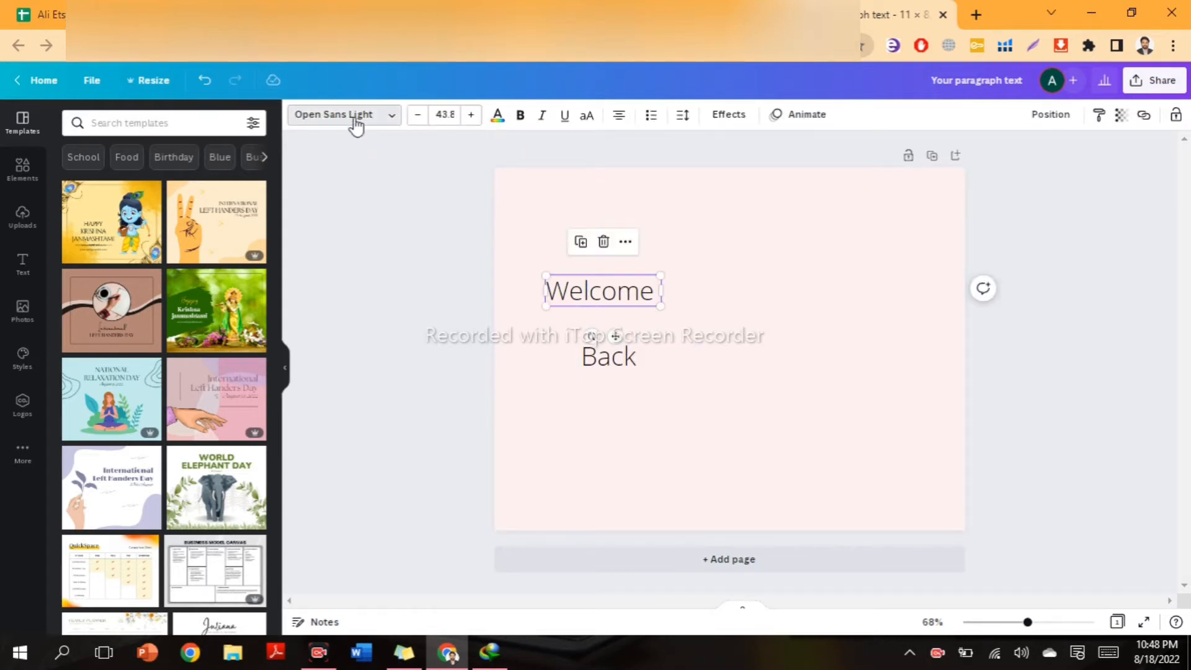
pyautogui.click(354, 119)
pyautogui.click(206, 122)
pyautogui.write('blogger')
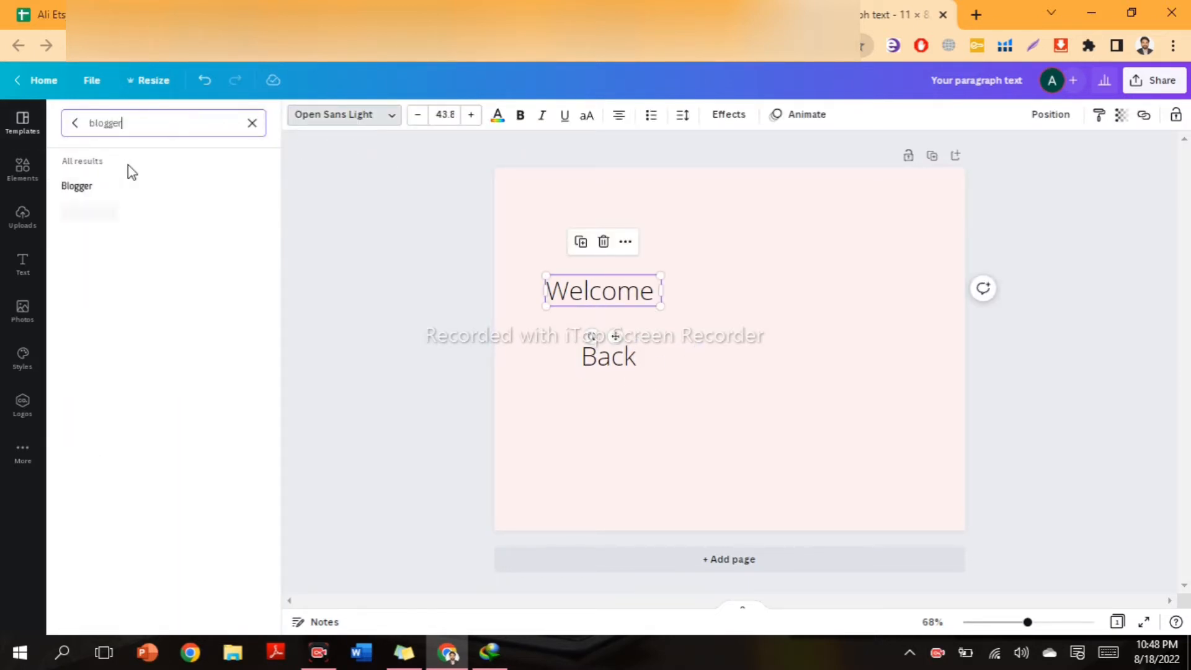
pyautogui.click(131, 185)
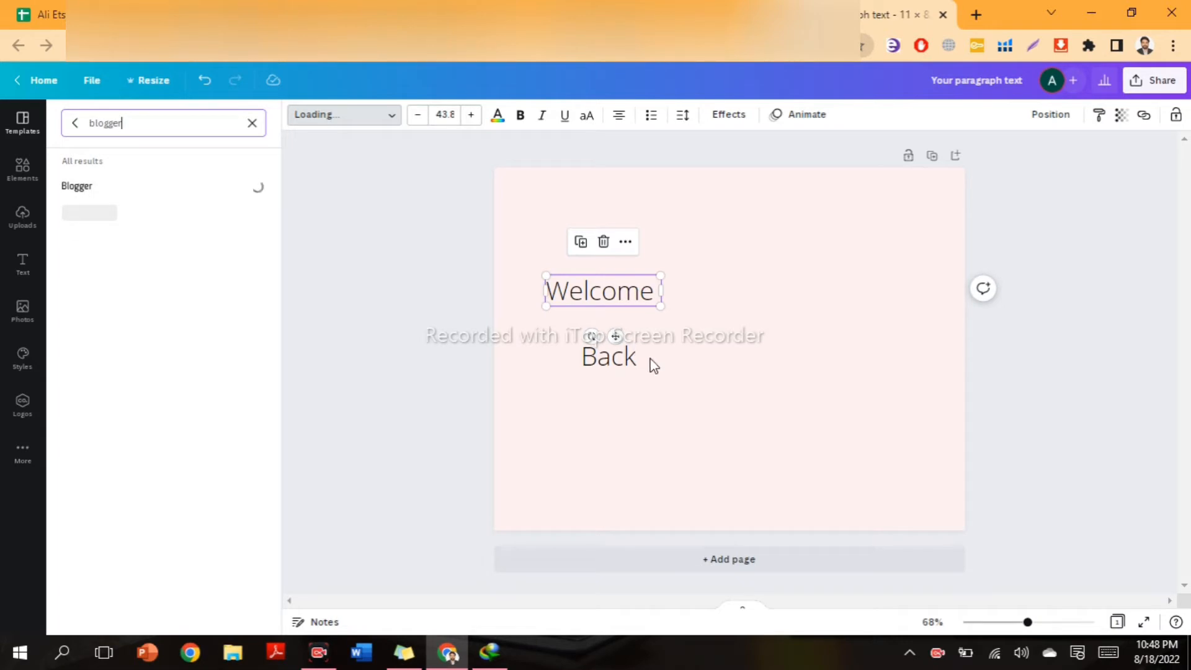
pyautogui.click(616, 335)
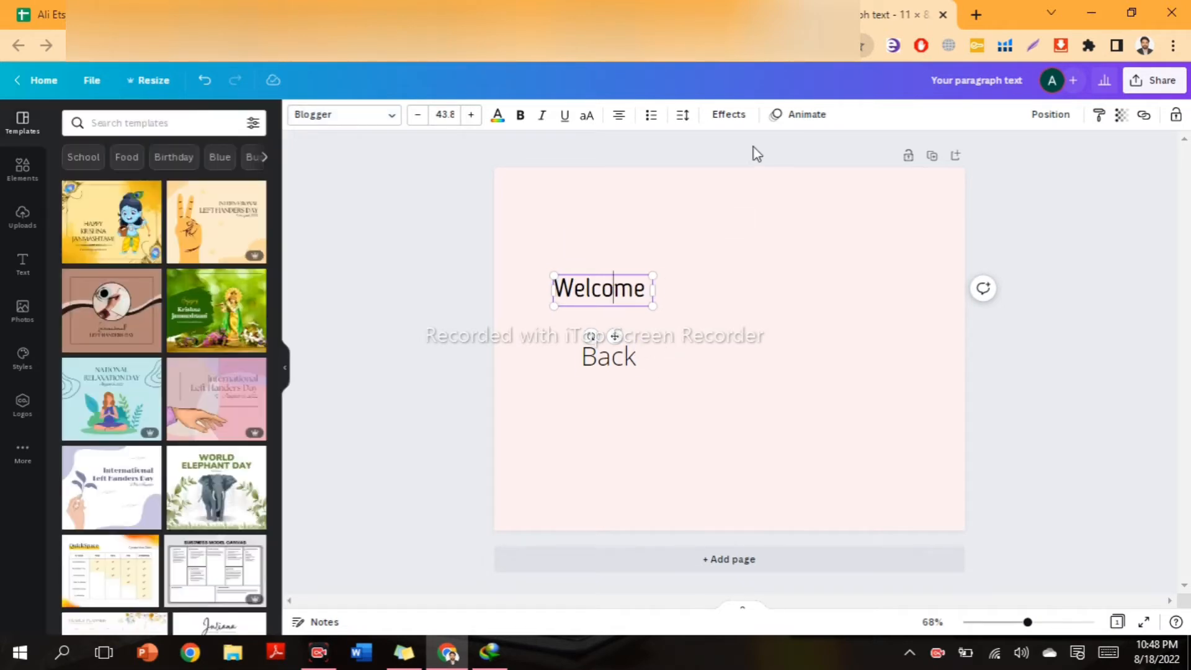
pyautogui.click(601, 370)
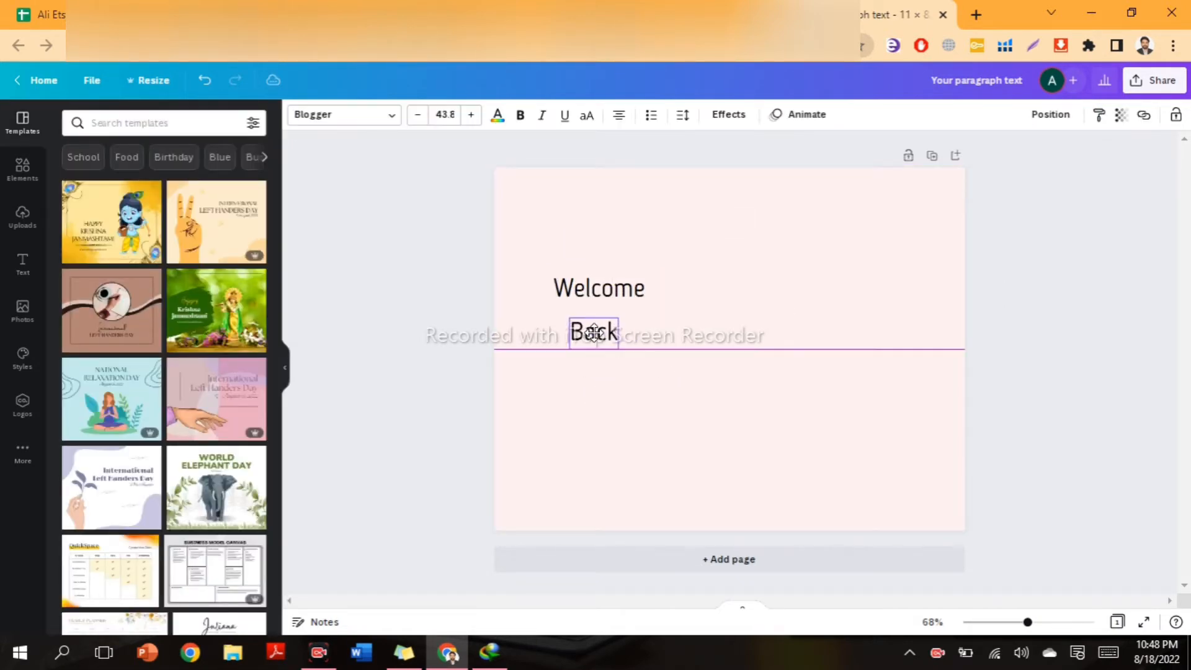
# Shrink the Welcome text to a font size of about 36.9 and enlarge Back to about 93.8.
pyautogui.click(639, 297)
pyautogui.moveTo(655, 308); pyautogui.dragTo(641, 302)
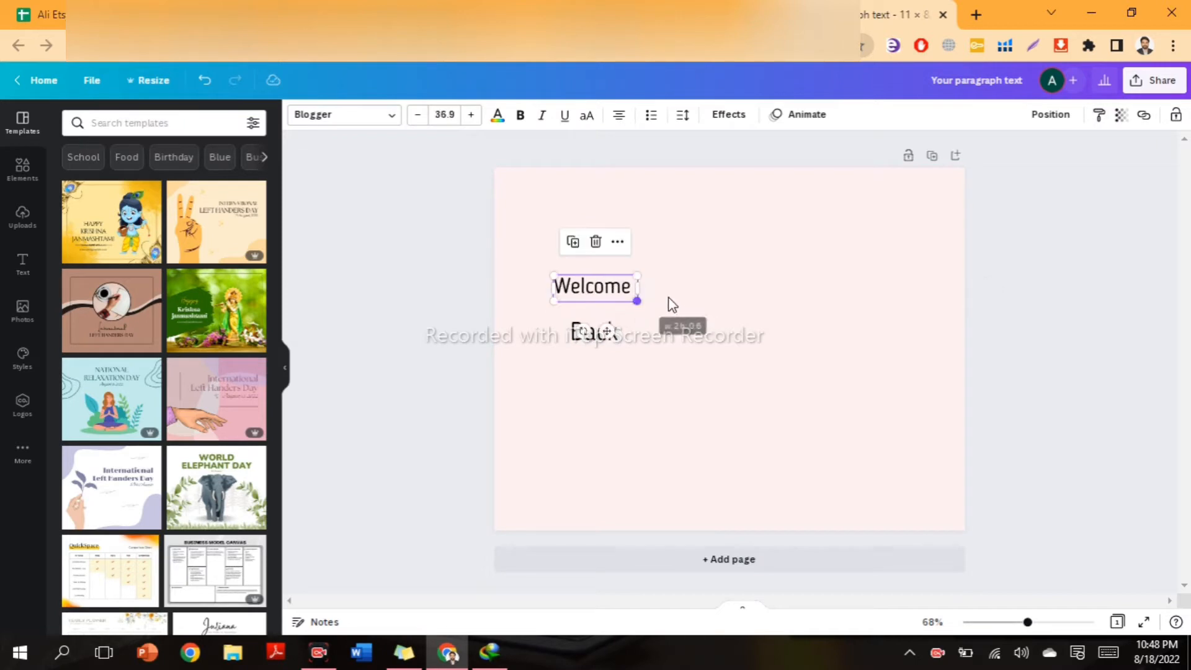
pyautogui.click(669, 300)
pyautogui.click(608, 342)
pyautogui.moveTo(640, 358); pyautogui.dragTo(613, 362)
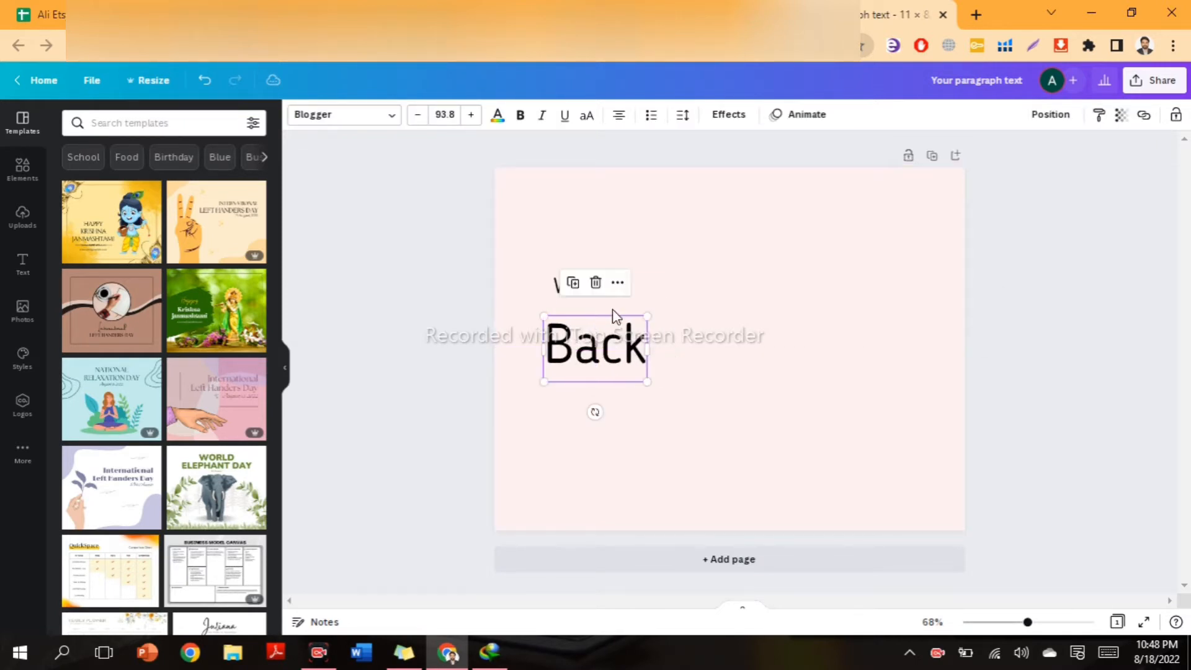
# Move Welcome and Back slightly up the page and enlarge Back to a font size of about 141.
pyautogui.click(650, 295)
pyautogui.moveTo(616, 287); pyautogui.dragTo(616, 274)
pyautogui.click(616, 360)
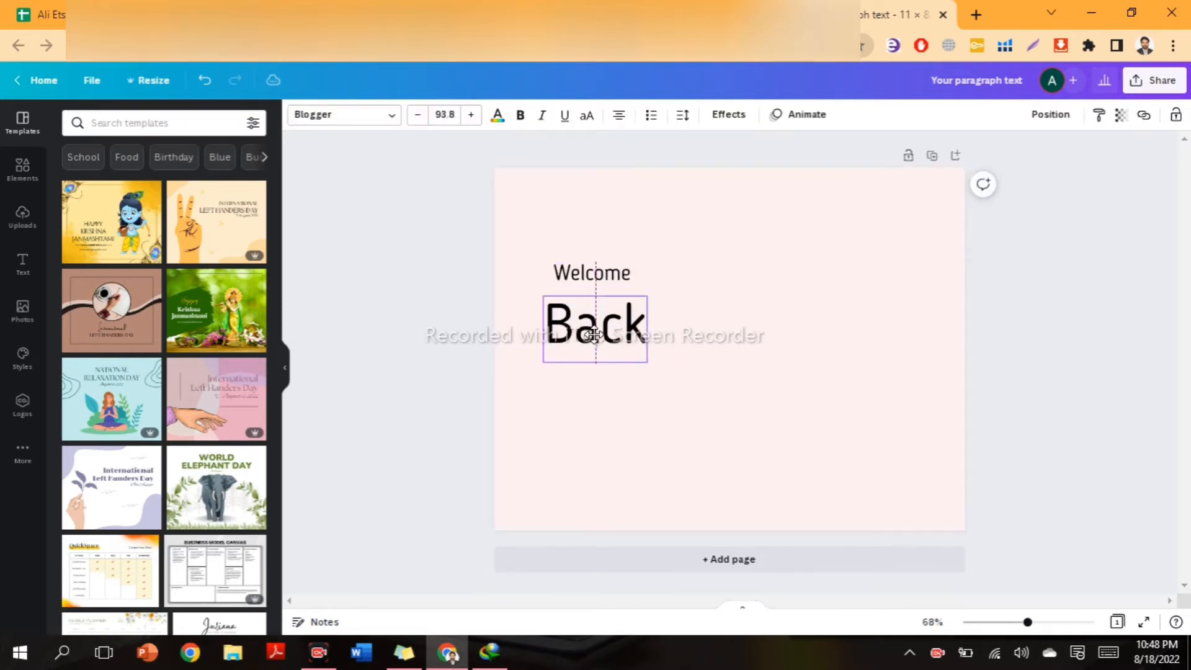
pyautogui.moveTo(647, 367); pyautogui.dragTo(711, 390)
pyautogui.moveTo(611, 358); pyautogui.dragTo(605, 346)
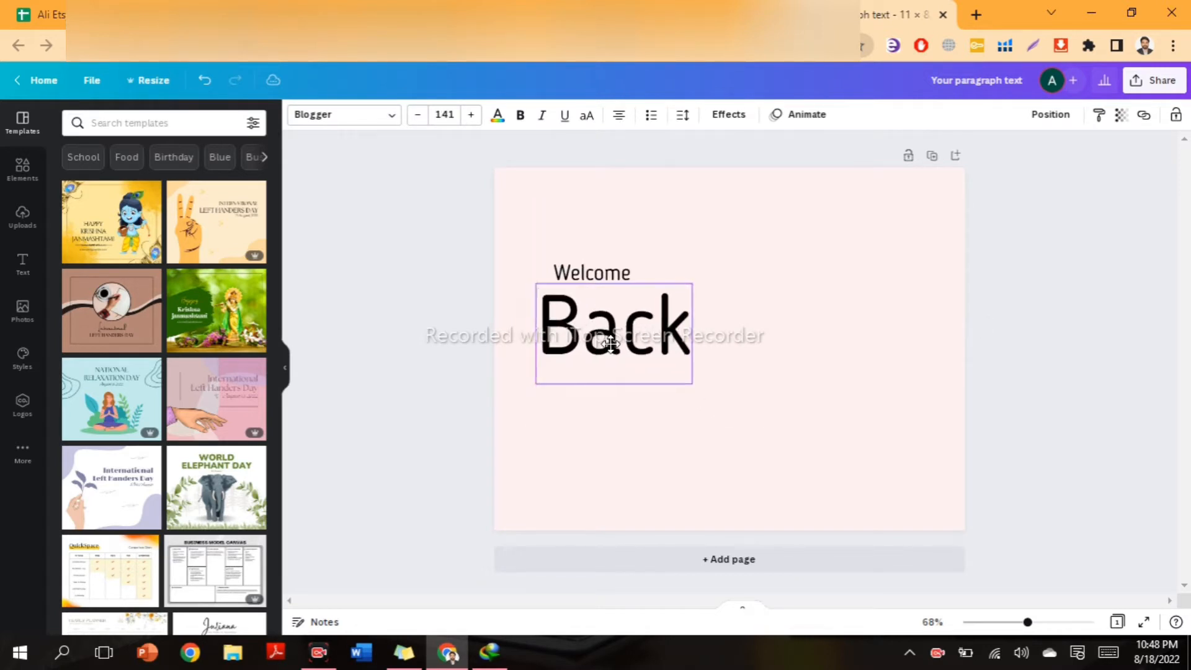
pyautogui.click(779, 347)
pyautogui.click(620, 325)
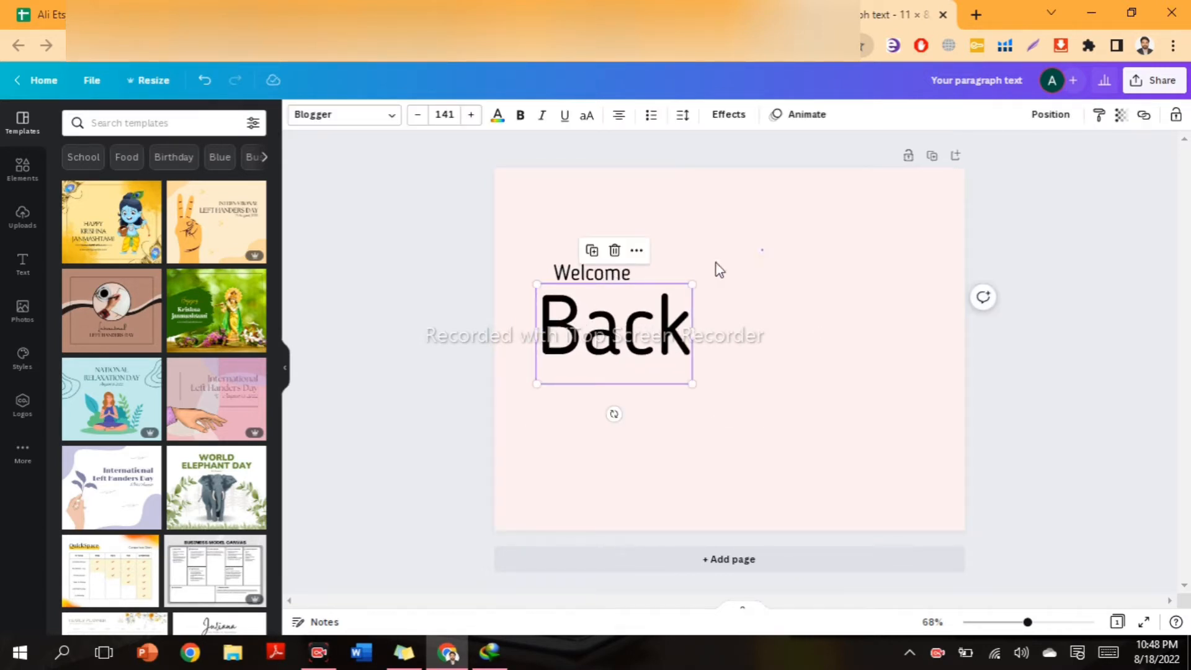
pyautogui.click(762, 250)
# Adjust the position of Back and centre the Welcome text directly above it.
pyautogui.click(645, 304)
pyautogui.click(640, 269)
pyautogui.moveTo(615, 314)
pyautogui.mouseDown()
pyautogui.moveTo(616, 329)
pyautogui.moveTo(609, 319)
pyautogui.mouseUp()
pyautogui.click(624, 284)
pyautogui.click(610, 271)
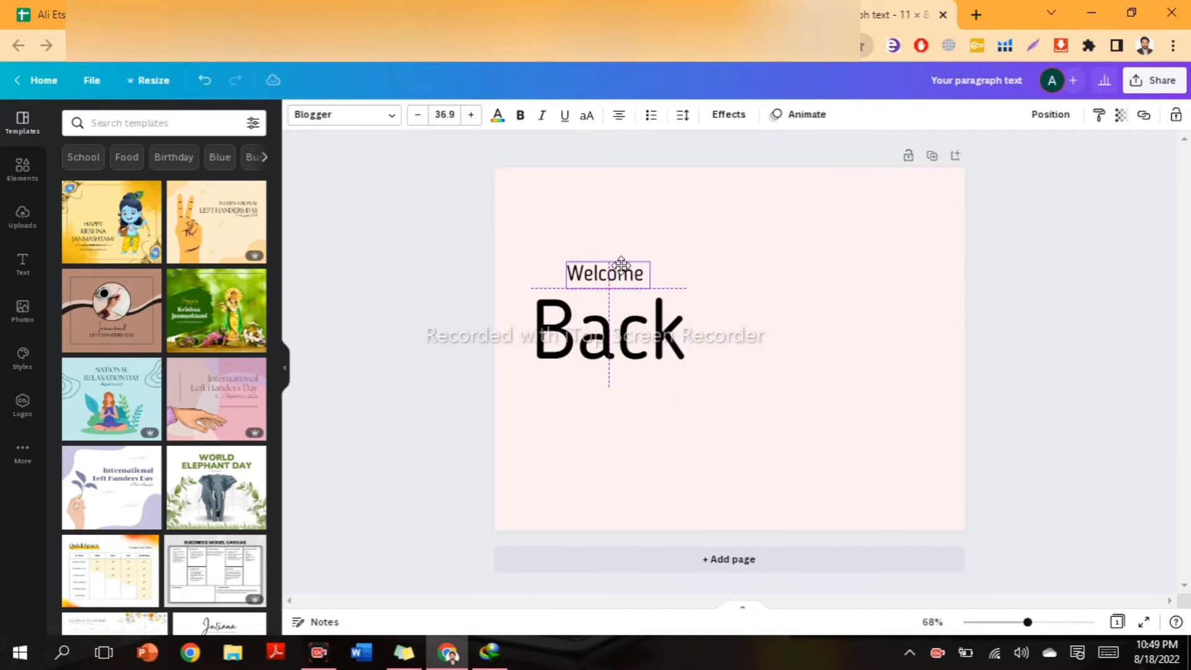
pyautogui.click(794, 314)
pyautogui.click(631, 351)
pyautogui.click(736, 303)
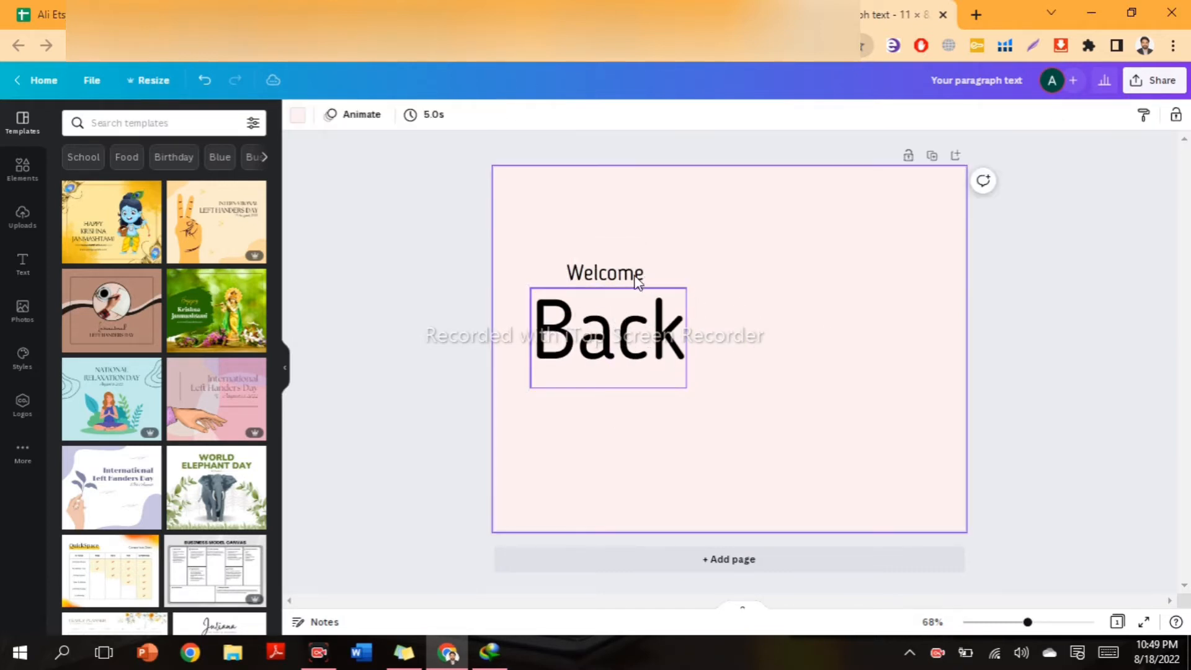
pyautogui.click(627, 295)
pyautogui.click(733, 420)
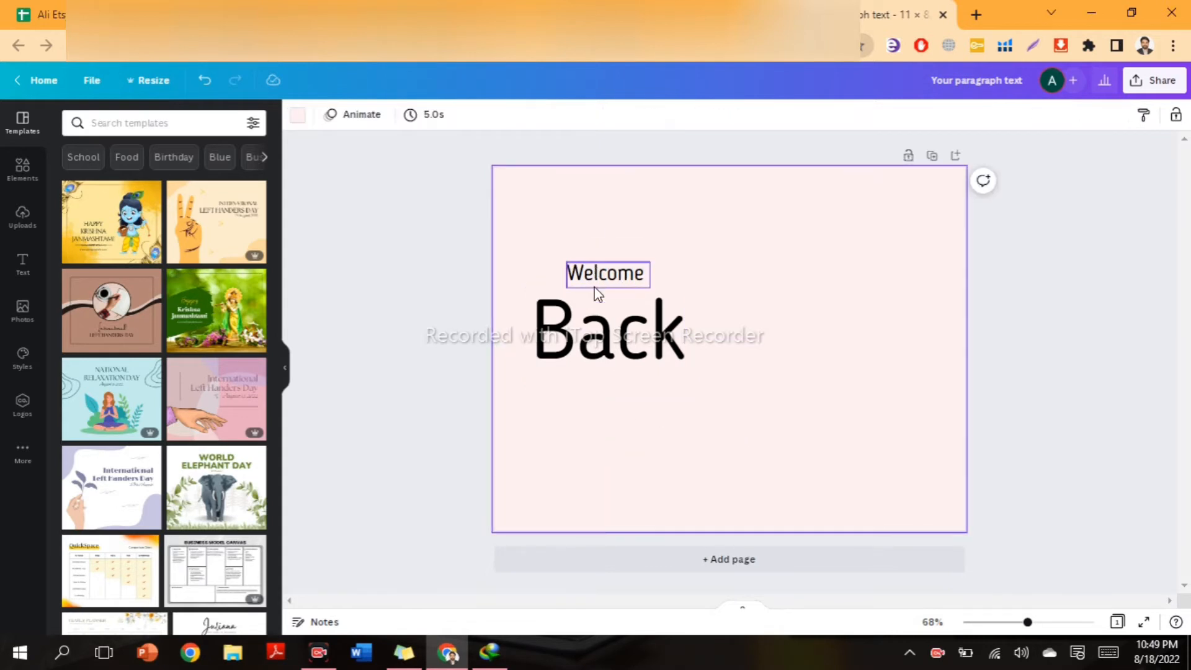
# Duplicate the Welcome text below Back, change the copy to "To School", and position it close under Back.
pyautogui.keyDown('alt'); pyautogui.moveTo(595, 277); pyautogui.dragTo(597, 401); pyautogui.keyUp('alt')
pyautogui.doubleClick(598, 402)
pyautogui.write('To School')
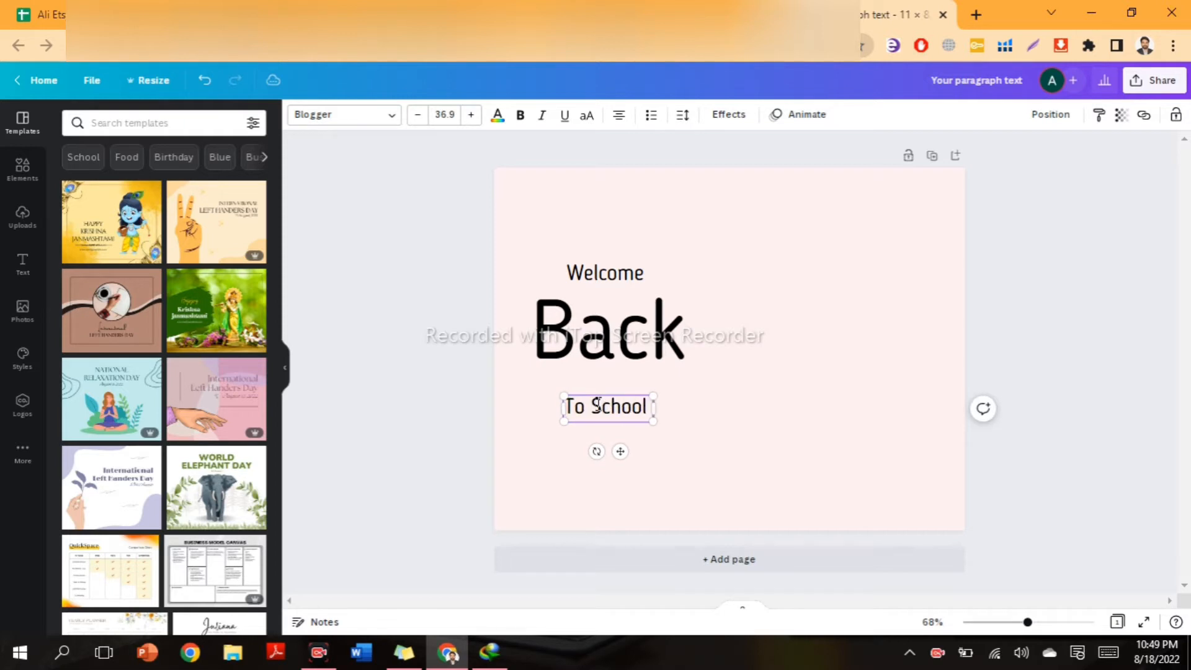
pyautogui.click(755, 420)
pyautogui.moveTo(595, 398); pyautogui.dragTo(596, 385)
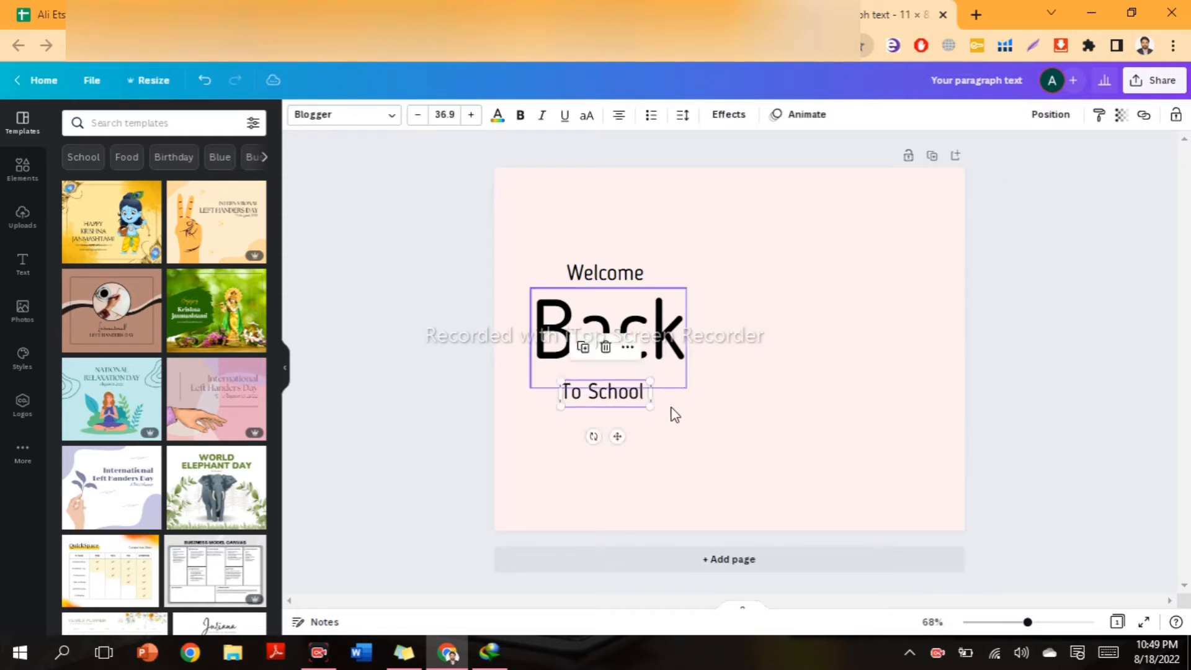
pyautogui.click(673, 412)
# Shrink Back to a font size of about 126 and centre it between Welcome and To School.
pyautogui.click(680, 379)
pyautogui.moveTo(686, 388); pyautogui.dragTo(672, 373)
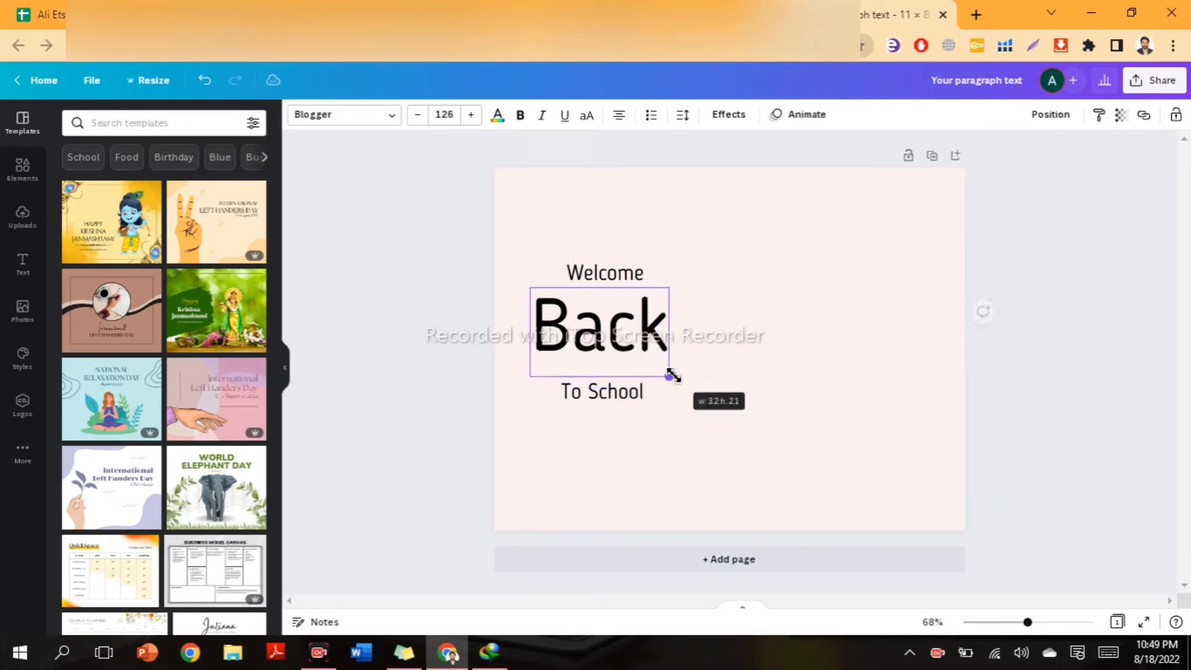
pyautogui.moveTo(586, 334); pyautogui.dragTo(596, 331)
pyautogui.click(694, 368)
# Move Welcome and To School closer to Back and shrink To School to a font size of about 31.9.
pyautogui.moveTo(617, 271); pyautogui.dragTo(617, 275)
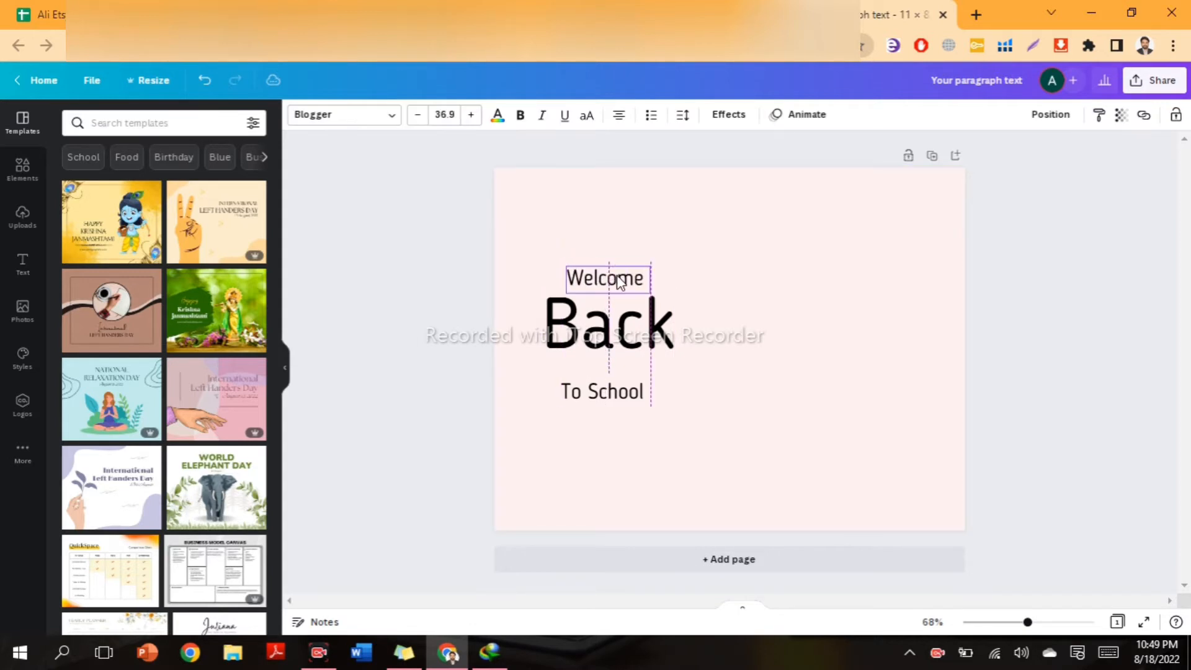
pyautogui.click(678, 392)
pyautogui.moveTo(619, 396); pyautogui.dragTo(618, 388)
pyautogui.click(674, 394)
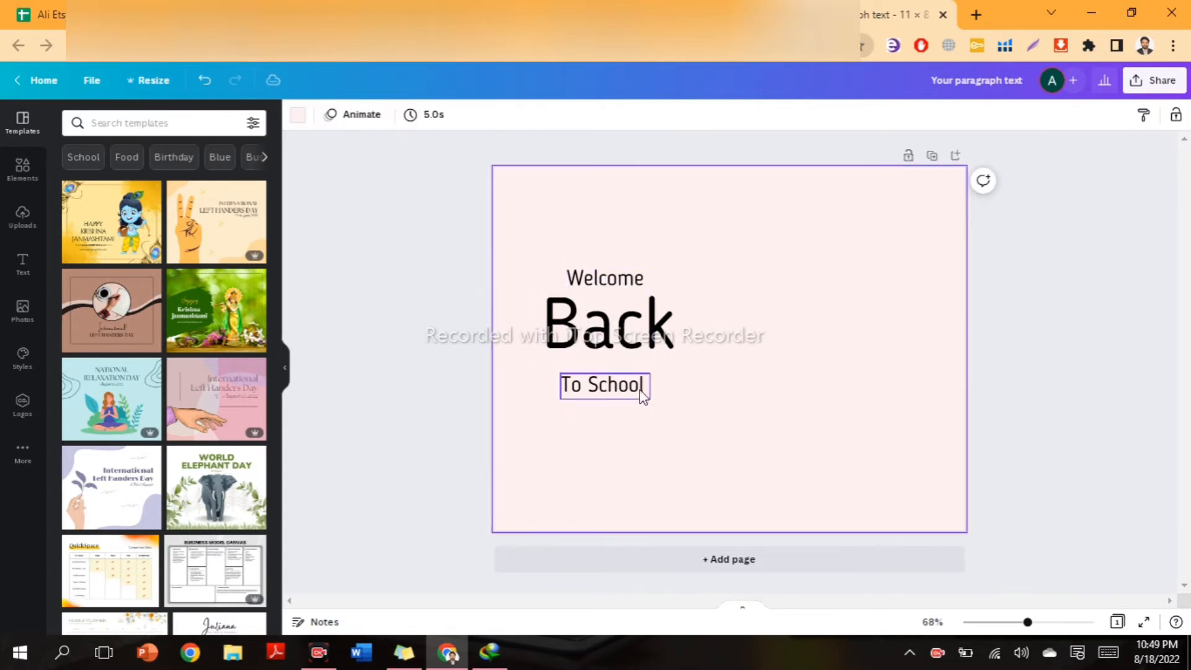
pyautogui.click(643, 397)
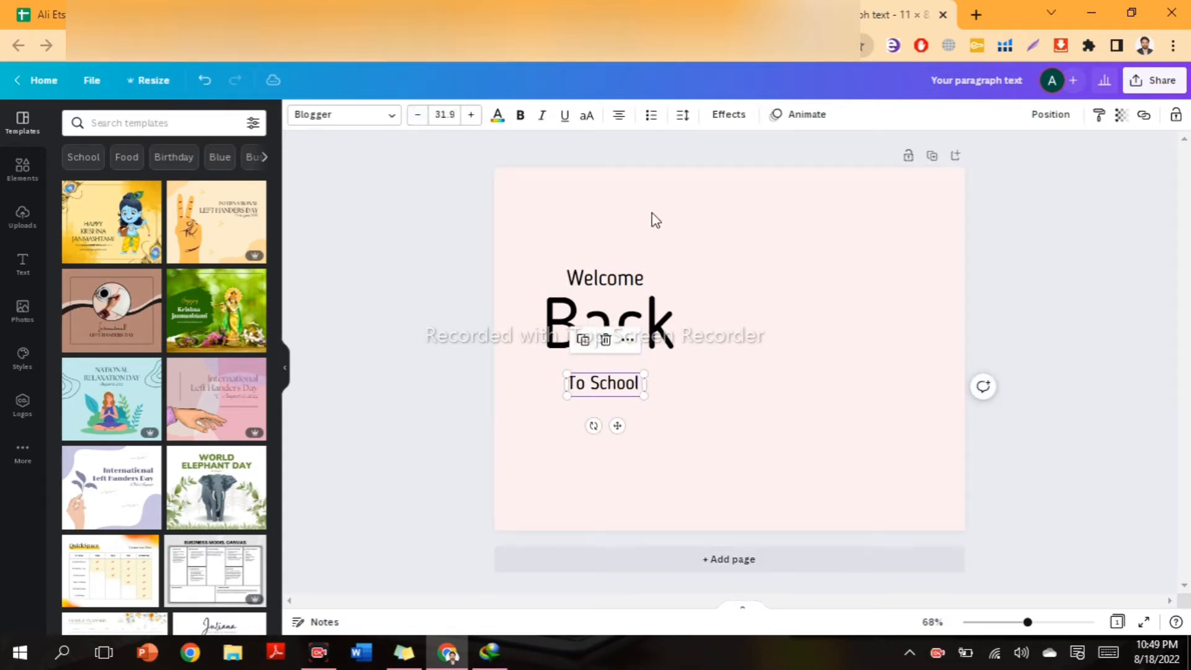
pyautogui.click(752, 335)
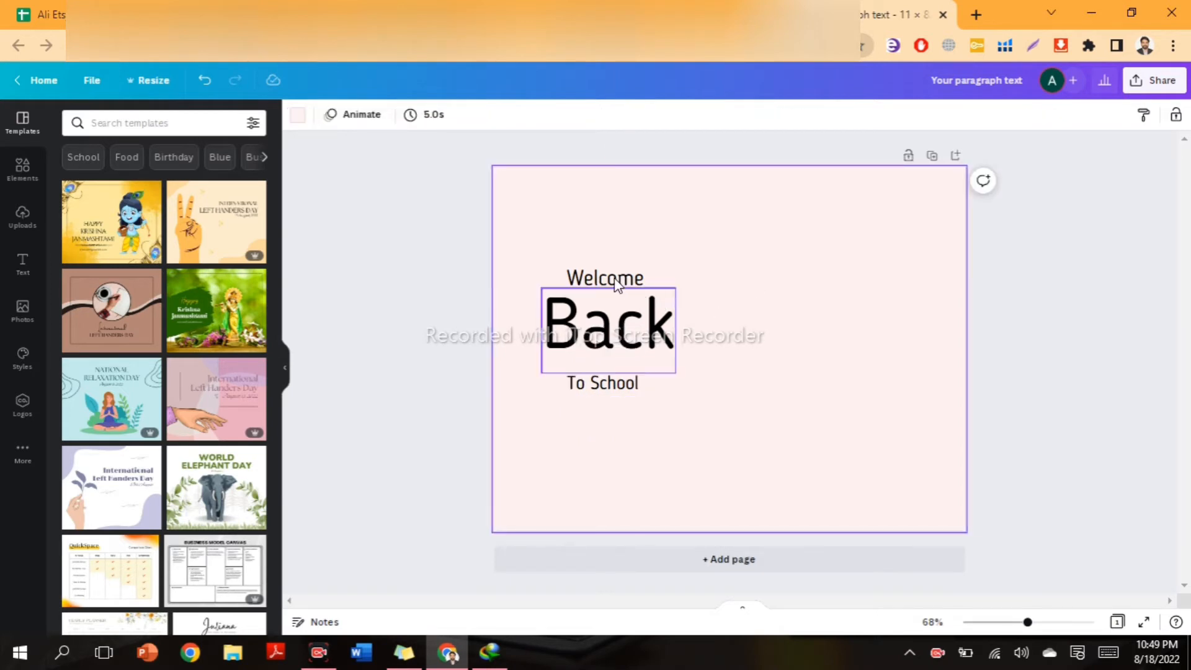
# Enlarge Back to a font size of about 170, position it between the two small lines, and send it behind them.
pyautogui.click(675, 369)
pyautogui.moveTo(677, 375); pyautogui.dragTo(720, 397)
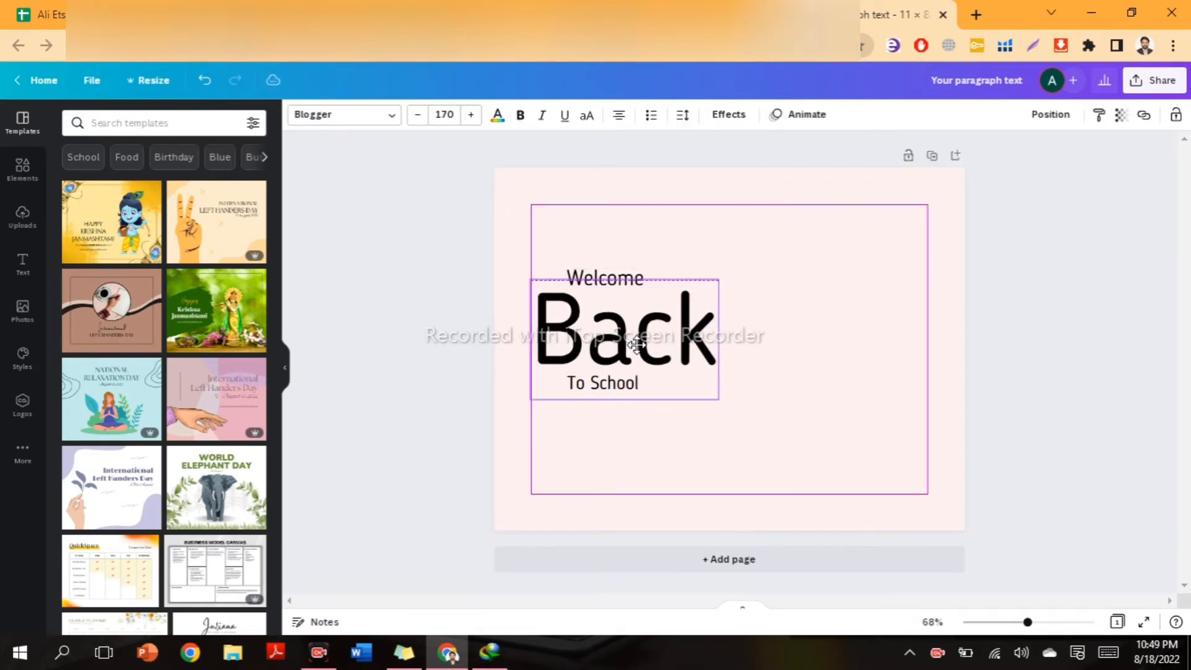
pyautogui.click(638, 412)
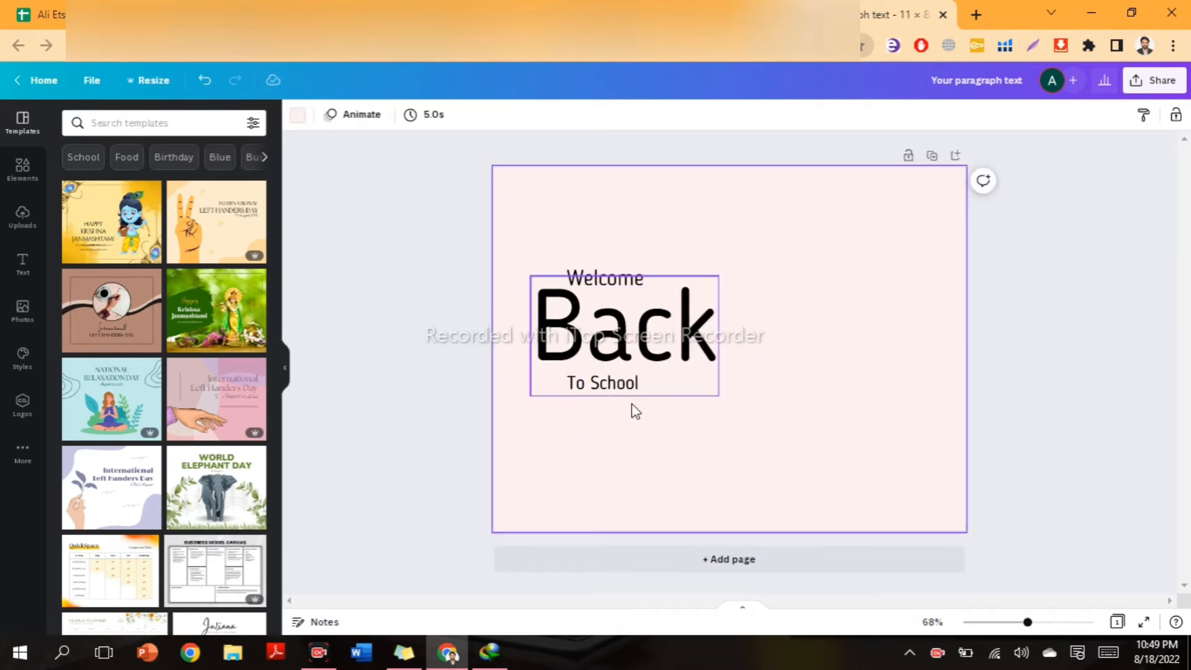
pyautogui.rightClick(634, 340)
pyautogui.click(722, 472)
# Shift To School slightly down and to the right, and move Welcome up to line up with it above Back.
pyautogui.moveTo(608, 386); pyautogui.dragTo(631, 402)
pyautogui.click(743, 386)
pyautogui.click(737, 417)
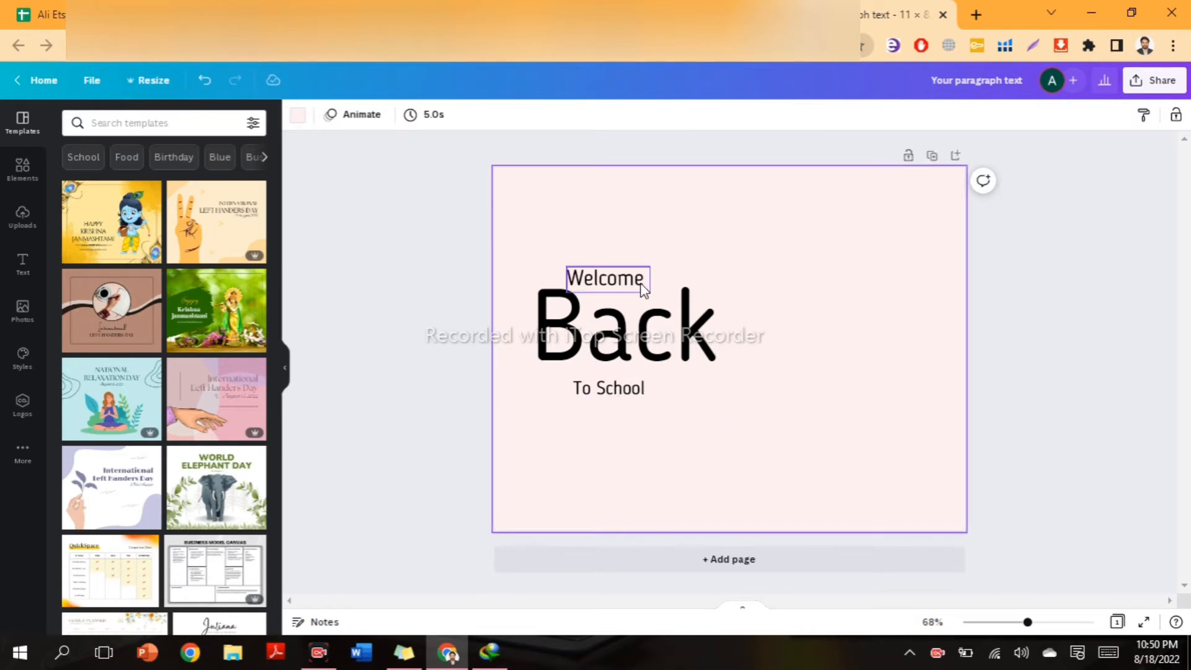
pyautogui.moveTo(643, 289)
pyautogui.mouseDown()
pyautogui.moveTo(636, 268)
pyautogui.moveTo(646, 269)
pyautogui.mouseUp()
# Duplicate the To School text below itself and change the copy's wording to "Stay Determined".
pyautogui.click(622, 397)
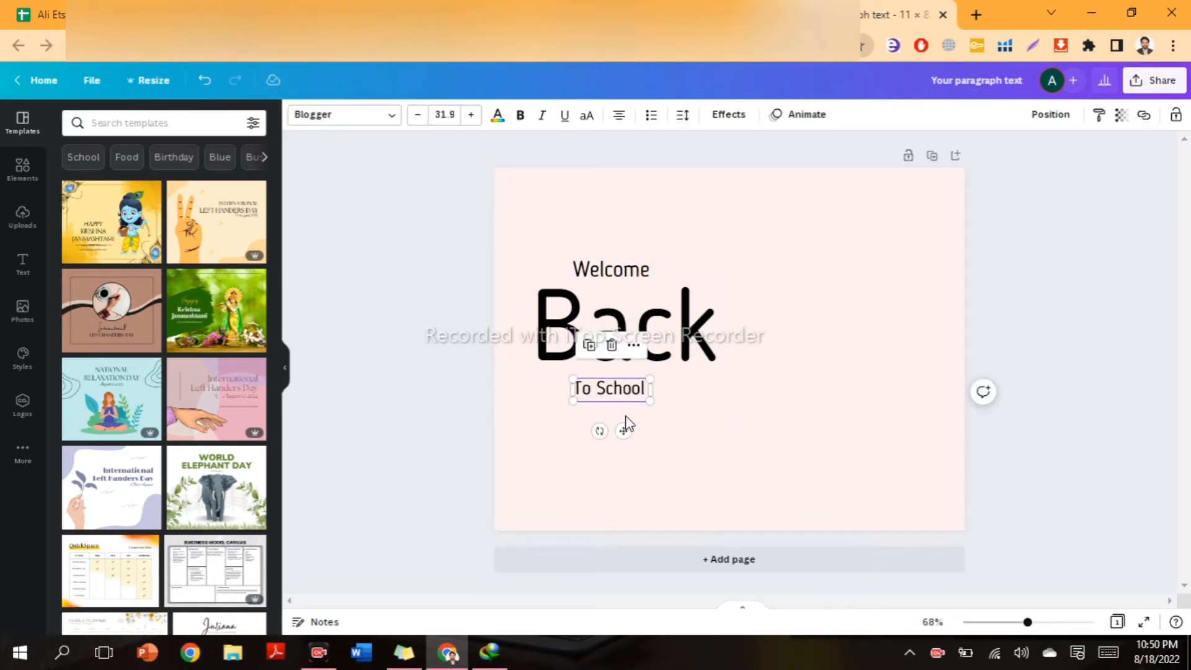
pyautogui.hotkey('ctrl', 'v')
pyautogui.click(624, 437)
pyautogui.write('S')
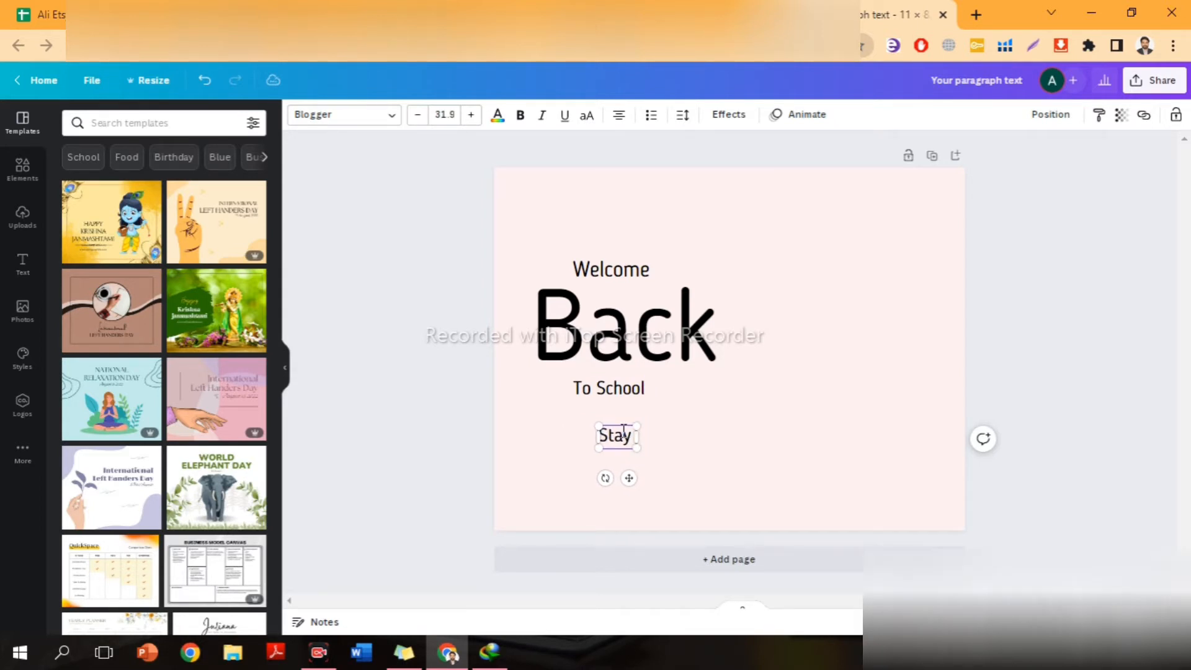
pyautogui.click(742, 446)
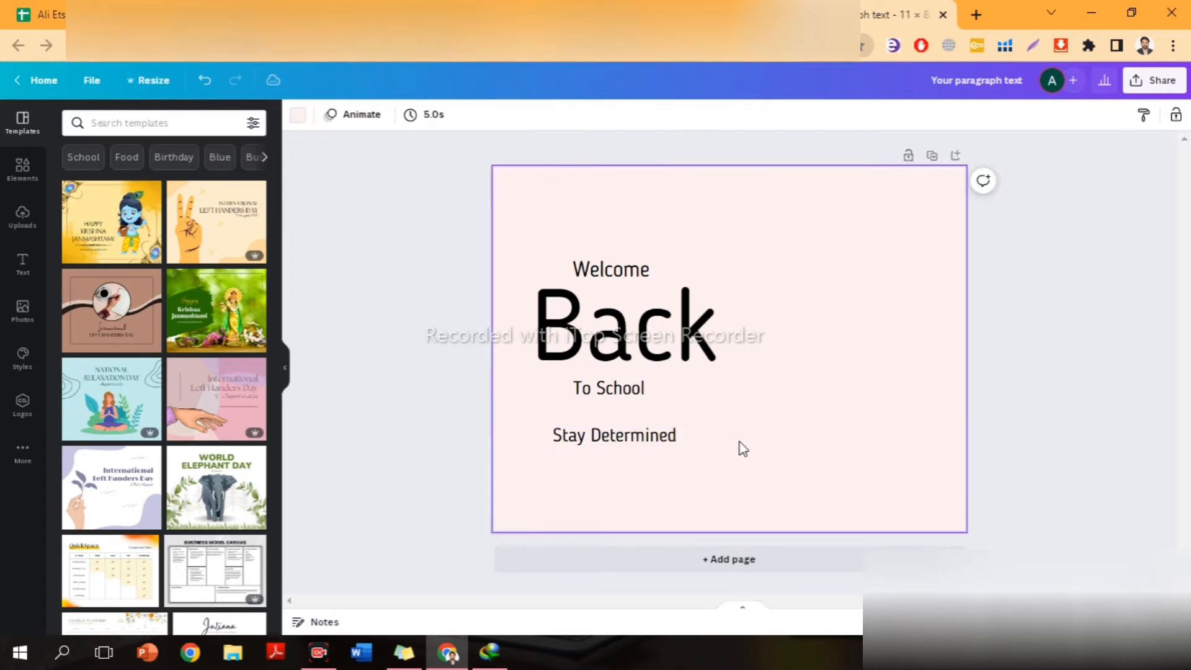
# Move the Stay Determined line closer to To School and shrink its font so it is clearly smaller than that line.
pyautogui.moveTo(627, 435); pyautogui.dragTo(627, 426)
pyautogui.click(765, 418)
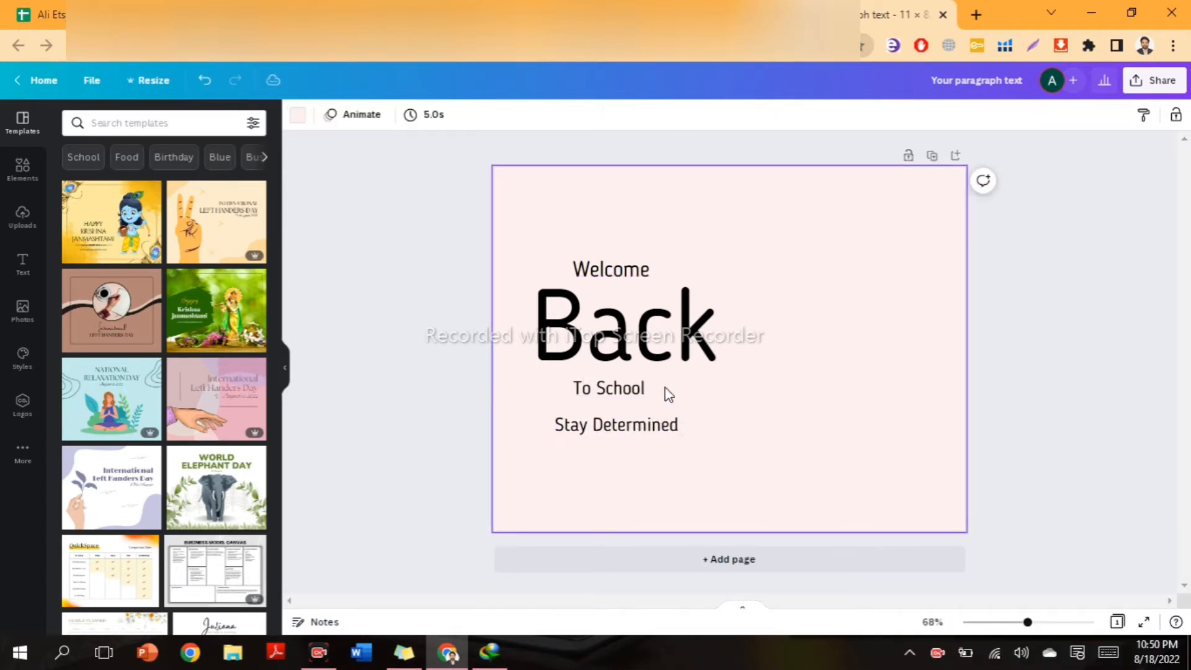
pyautogui.click(616, 431)
pyautogui.click(419, 116)
pyautogui.click(419, 116)
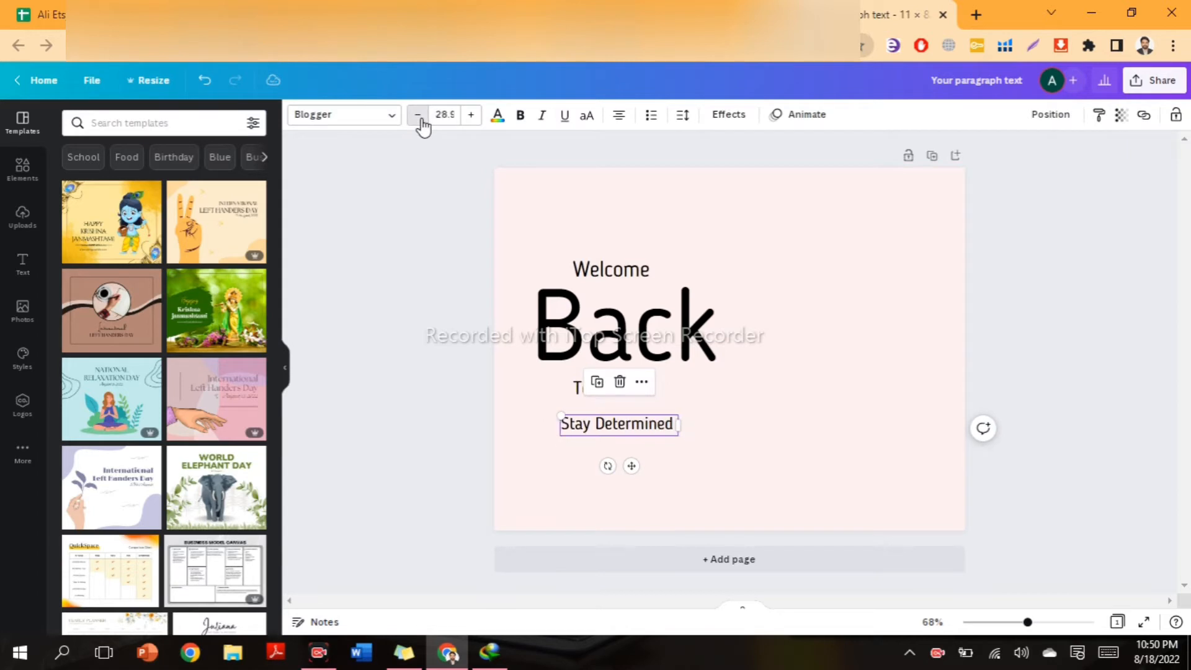
pyautogui.click(419, 115)
pyautogui.click(742, 381)
pyautogui.click(603, 428)
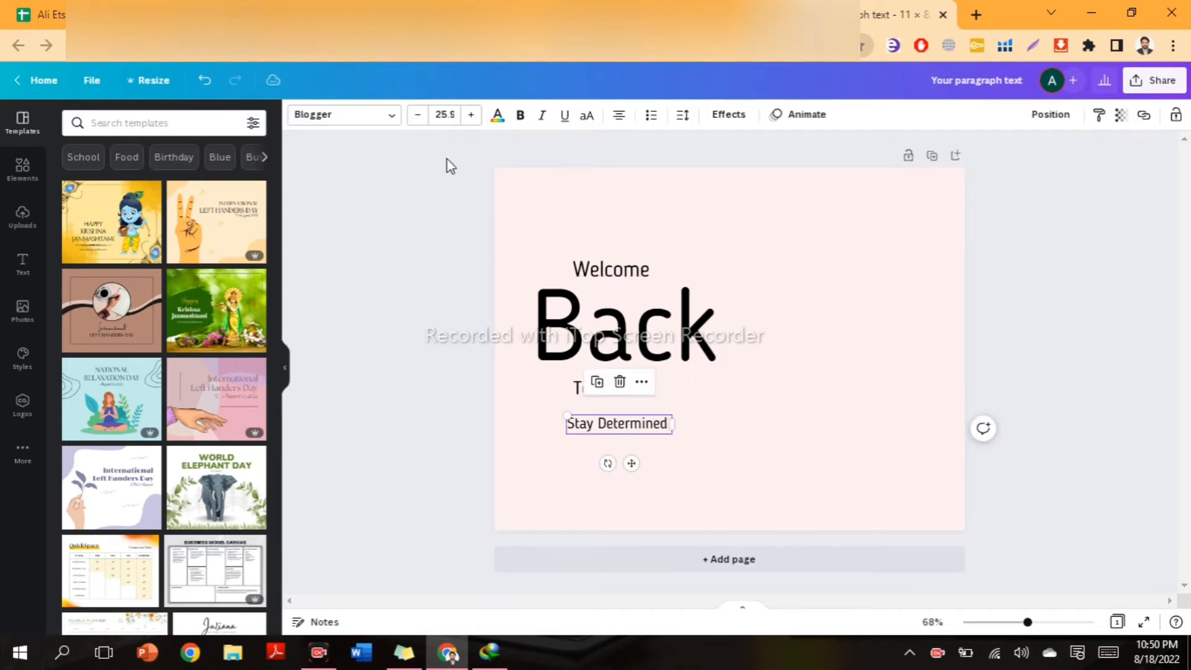
pyautogui.click(419, 115)
pyautogui.click(802, 425)
# Reposition Welcome and To School so their left edges line up with the Stay Determined line.
pyautogui.keyDown('ctrl'); pyautogui.scroll(5, 778, 425); pyautogui.keyUp('ctrl')
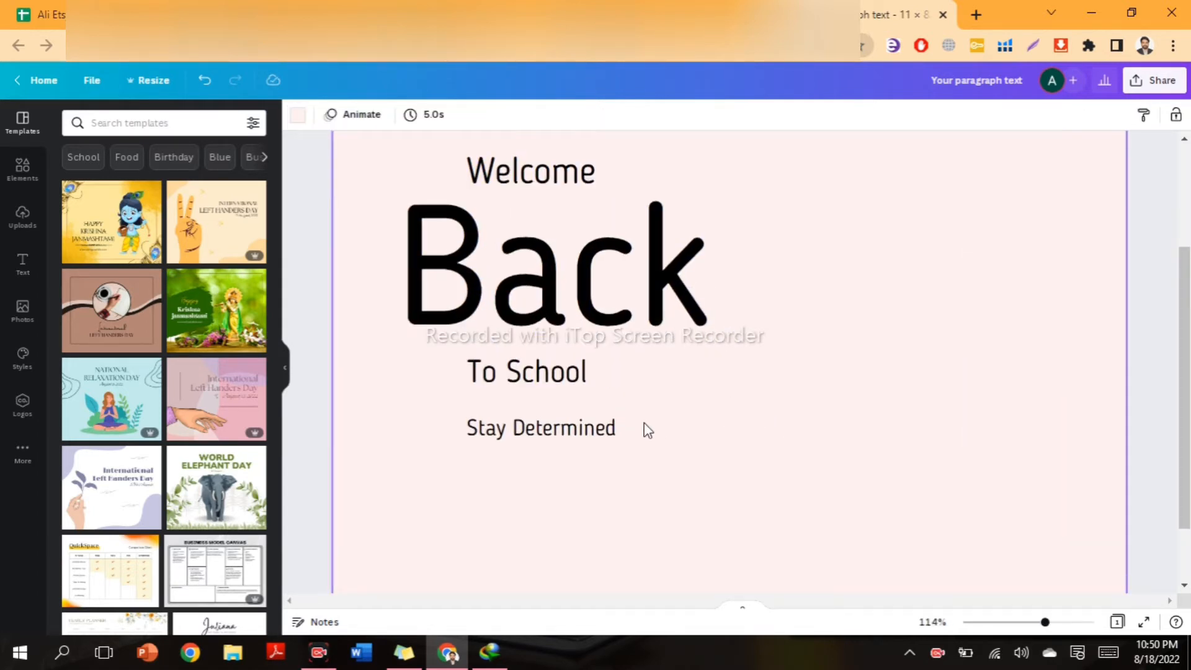
pyautogui.scroll(3, 643, 428)
pyautogui.click(546, 339)
pyautogui.click(785, 326)
pyautogui.scroll(-1, 784, 326)
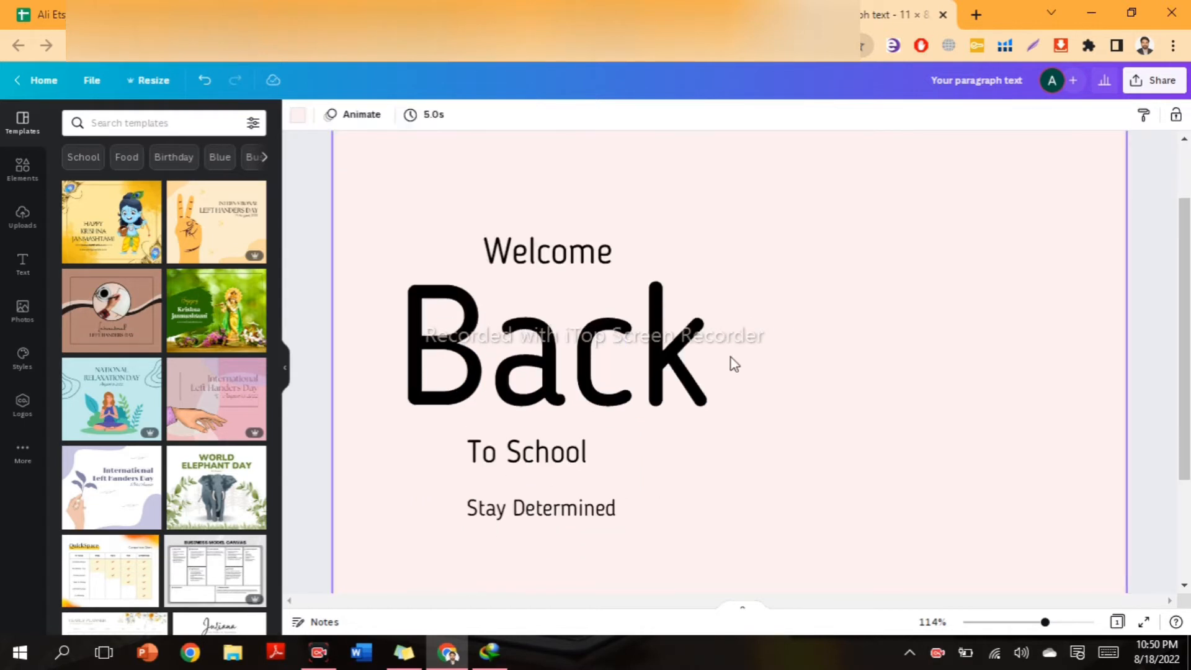
pyautogui.moveTo(544, 456); pyautogui.dragTo(549, 456)
pyautogui.click(681, 476)
pyautogui.moveTo(543, 257); pyautogui.dragTo(528, 251)
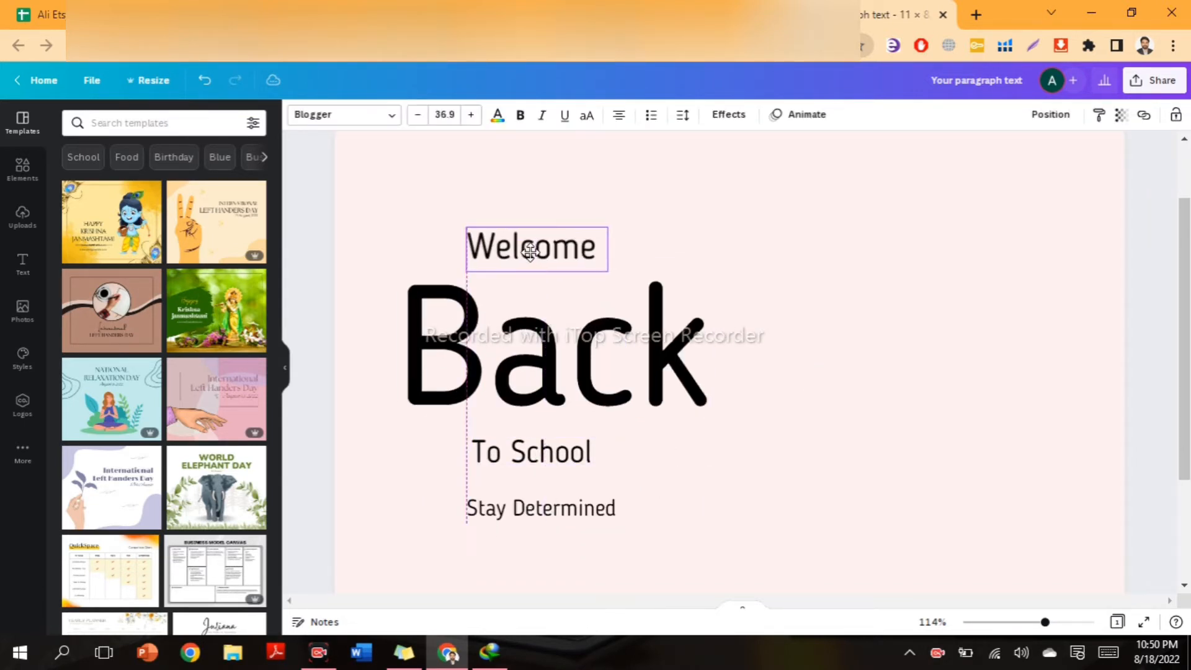
pyautogui.moveTo(516, 448); pyautogui.dragTo(510, 447)
pyautogui.click(769, 419)
pyautogui.scroll(-2, 769, 419)
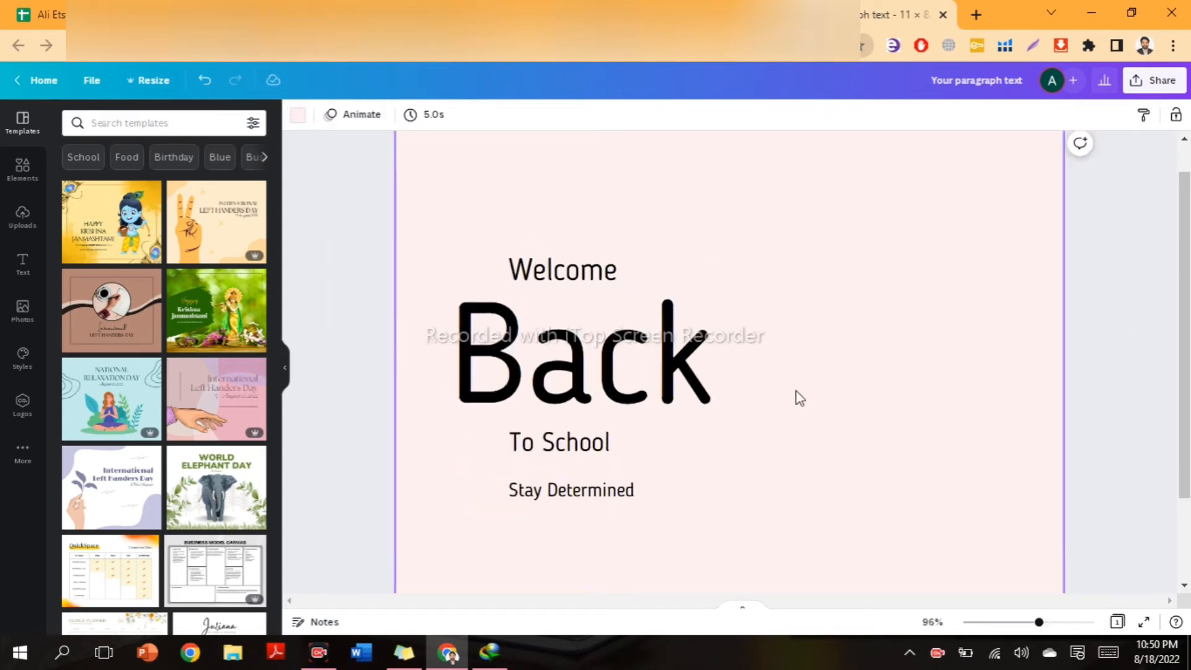
# Insert the recently used rainbow illustration with girl, pencil and book, enlarge it slightly and place it on the page beside Back.
pyautogui.click(22, 167)
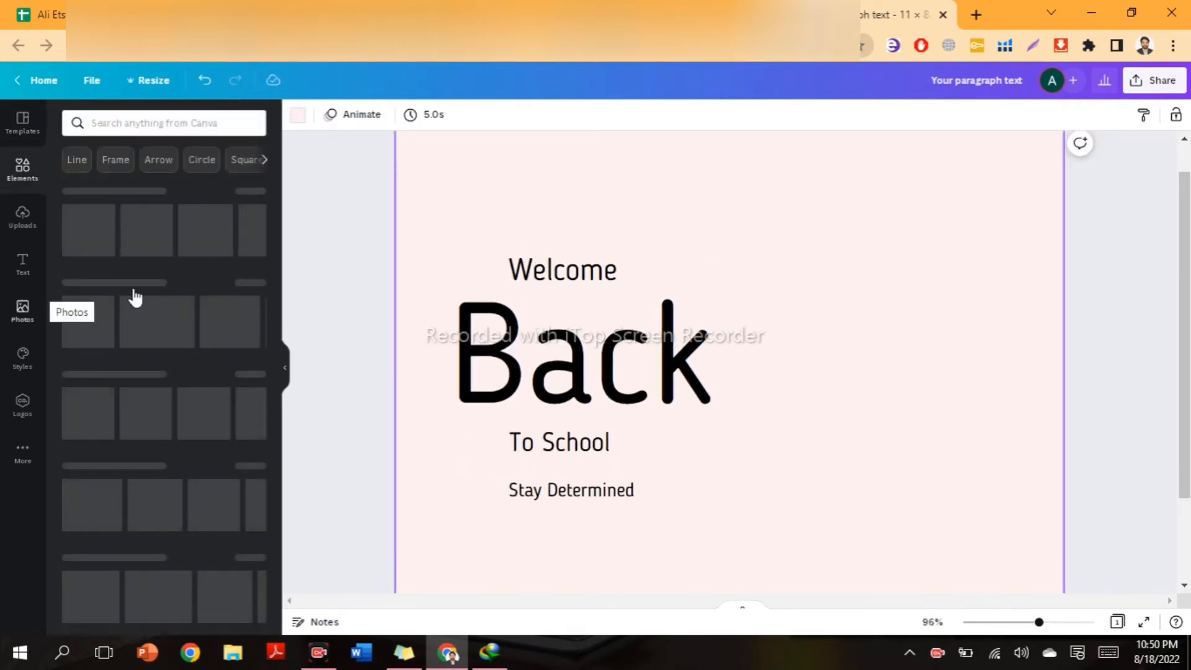
pyautogui.click(254, 194)
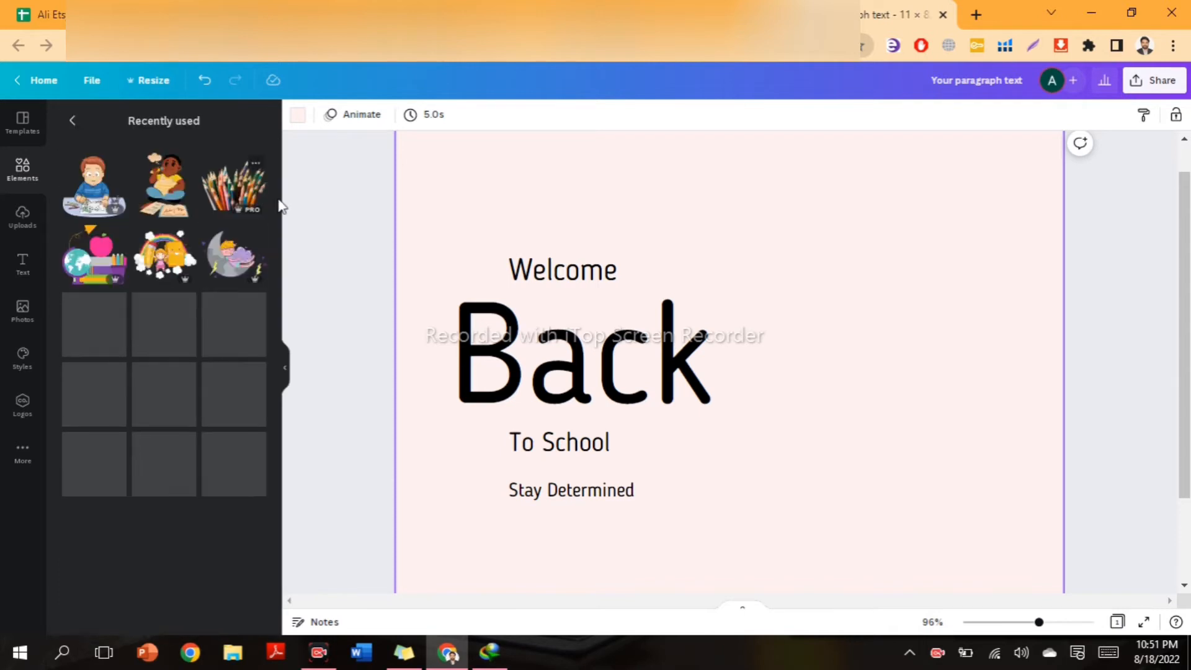
pyautogui.click(158, 260)
pyautogui.moveTo(769, 400); pyautogui.dragTo(911, 374)
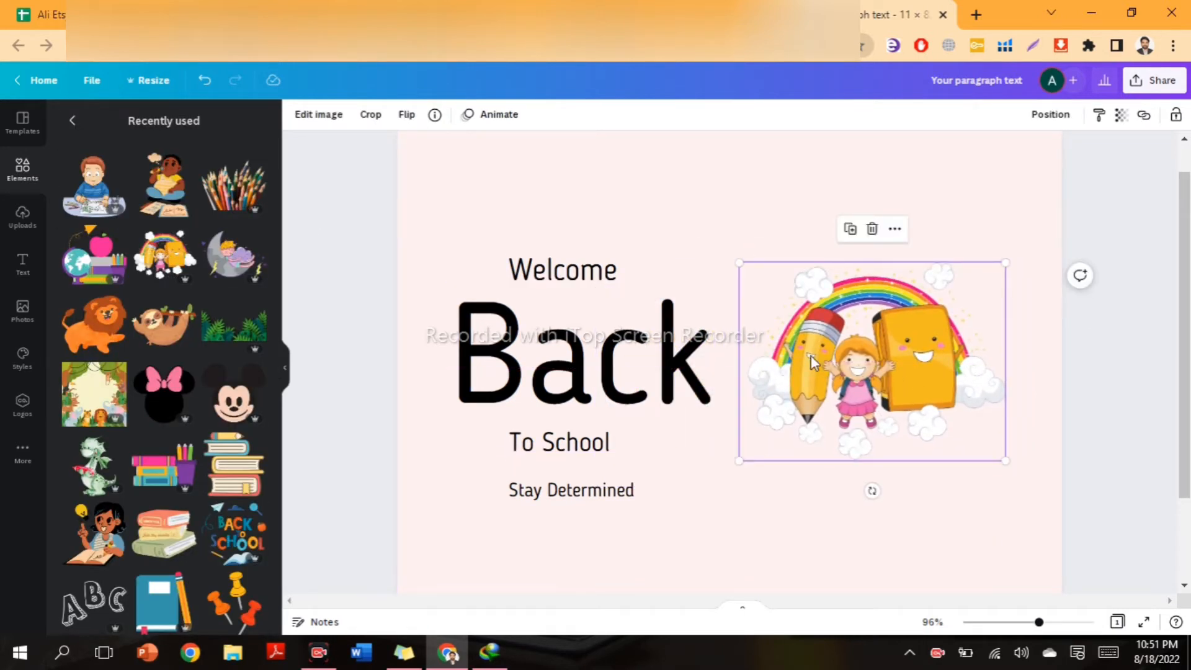
pyautogui.moveTo(737, 267); pyautogui.dragTo(645, 195)
pyautogui.moveTo(900, 344); pyautogui.dragTo(957, 358)
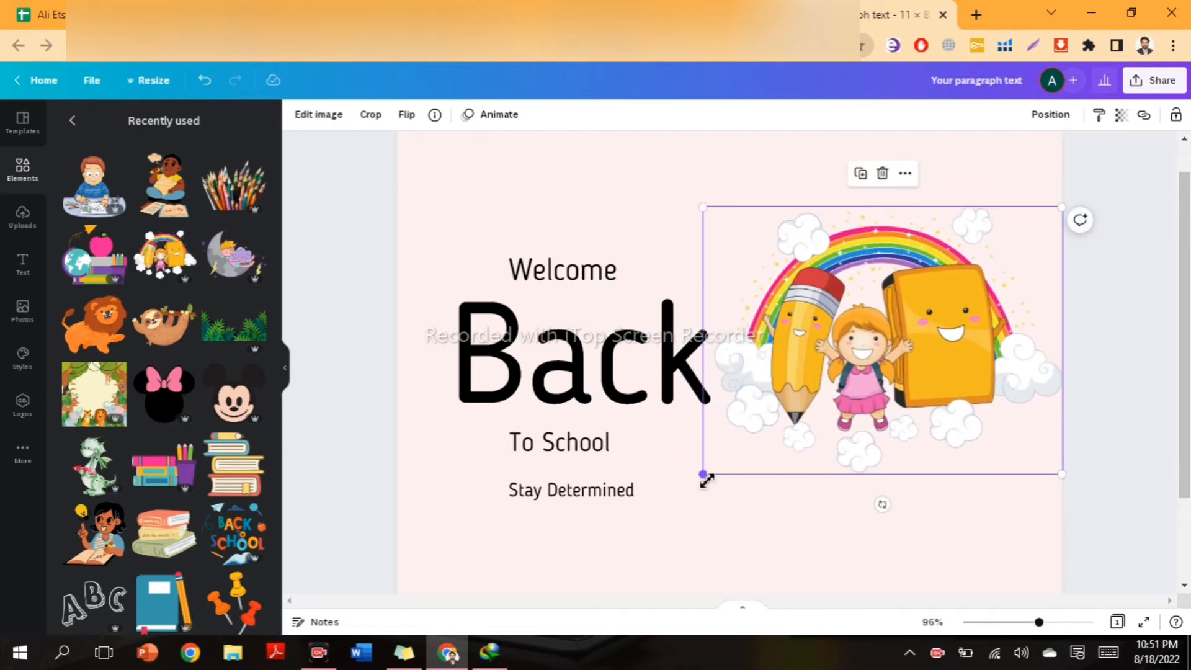
pyautogui.moveTo(704, 478); pyautogui.dragTo(766, 432)
pyautogui.moveTo(956, 367); pyautogui.dragTo(939, 381)
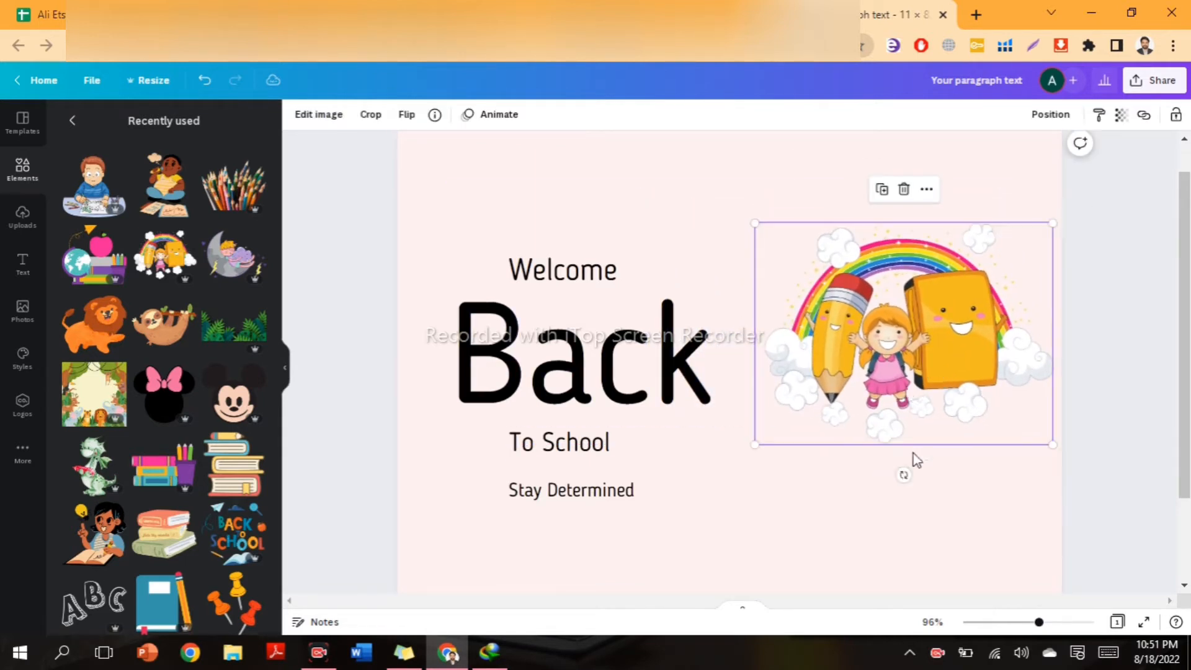
# Rotate the rainbow illustration slightly clockwise and nudge it up a little.
pyautogui.moveTo(903, 474); pyautogui.dragTo(880, 493)
pyautogui.click(1121, 425)
pyautogui.scroll(-1, 1122, 426)
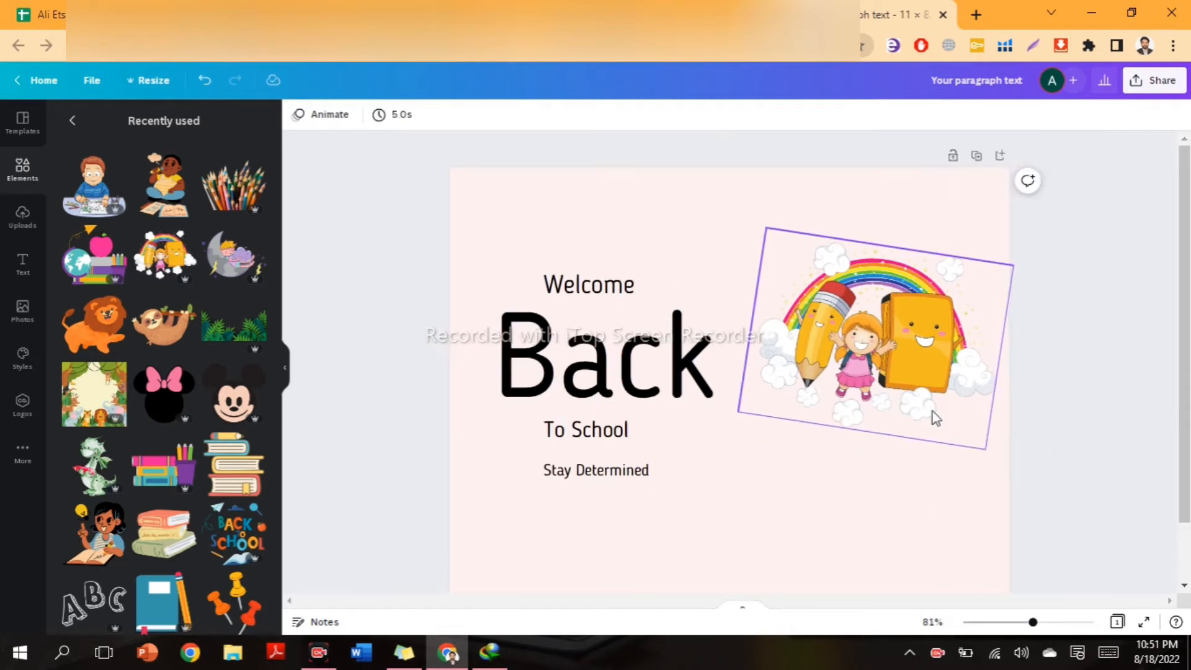
pyautogui.click(923, 505)
pyautogui.moveTo(909, 344); pyautogui.dragTo(910, 339)
pyautogui.click(452, 348)
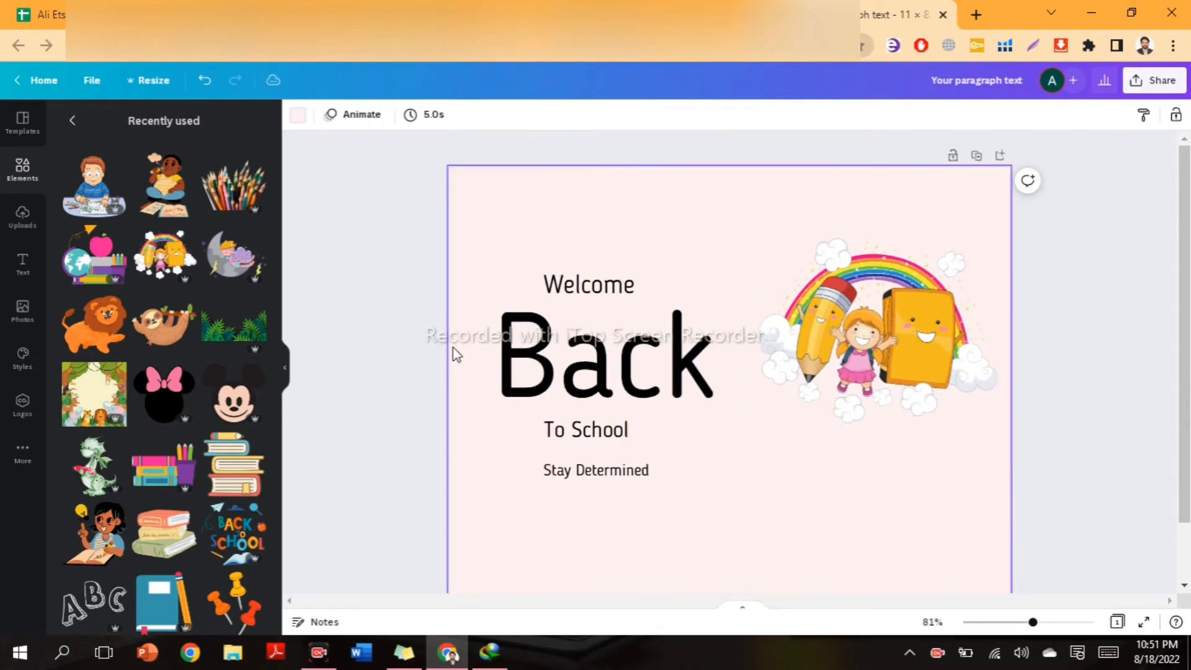
# Move all four text lines down together on the page, keeping their arrangement.
pyautogui.moveTo(488, 260); pyautogui.dragTo(723, 519)
pyautogui.moveTo(626, 363); pyautogui.dragTo(627, 426)
pyautogui.click(736, 455)
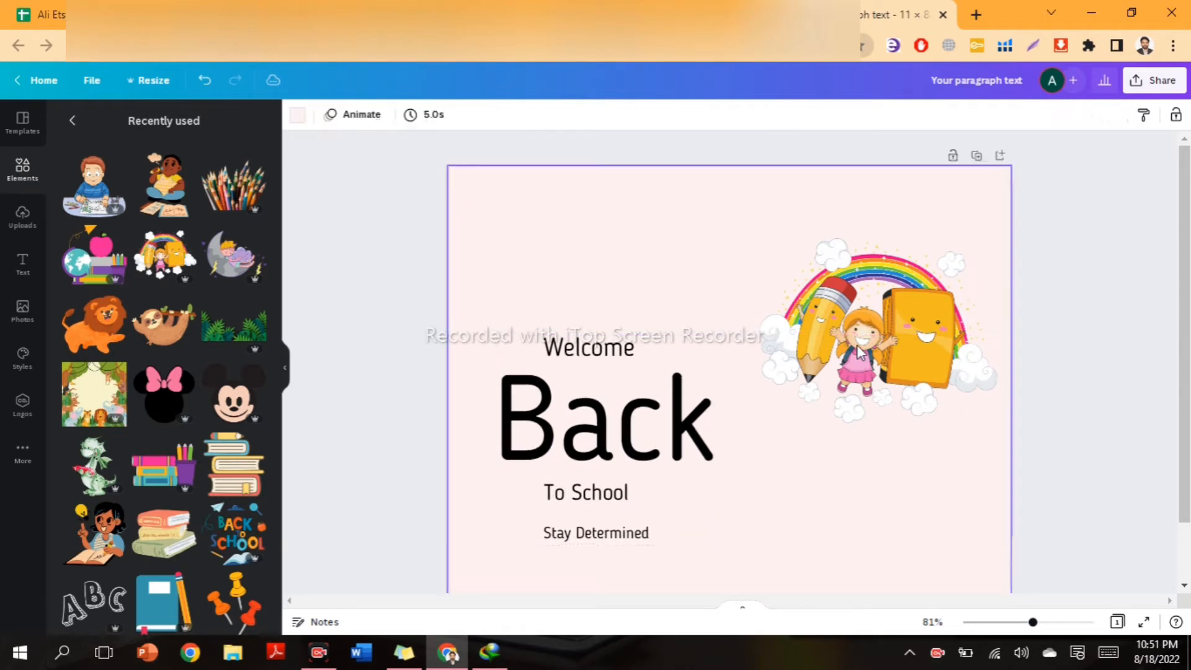
# Move the rainbow illustration down alongside Back and enlarge it slightly, up to the page's edge.
pyautogui.moveTo(857, 340); pyautogui.dragTo(897, 391)
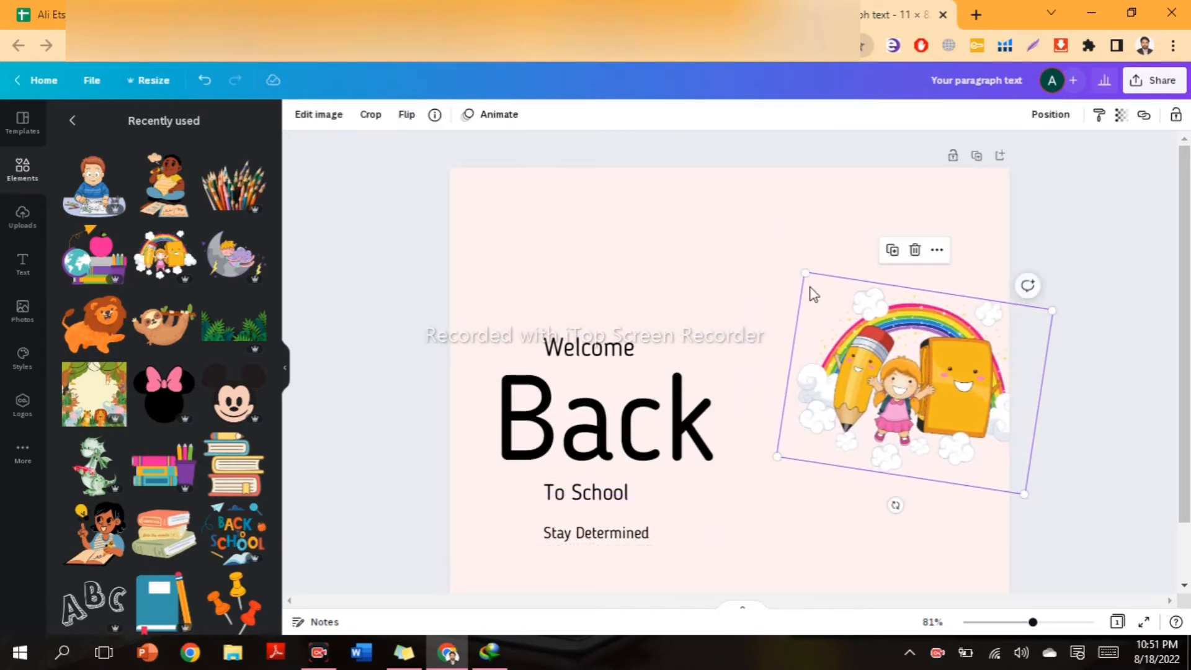
pyautogui.moveTo(805, 279); pyautogui.dragTo(789, 287)
pyautogui.moveTo(952, 393); pyautogui.dragTo(944, 407)
pyautogui.click(1027, 473)
pyautogui.scroll(-2, 1027, 473)
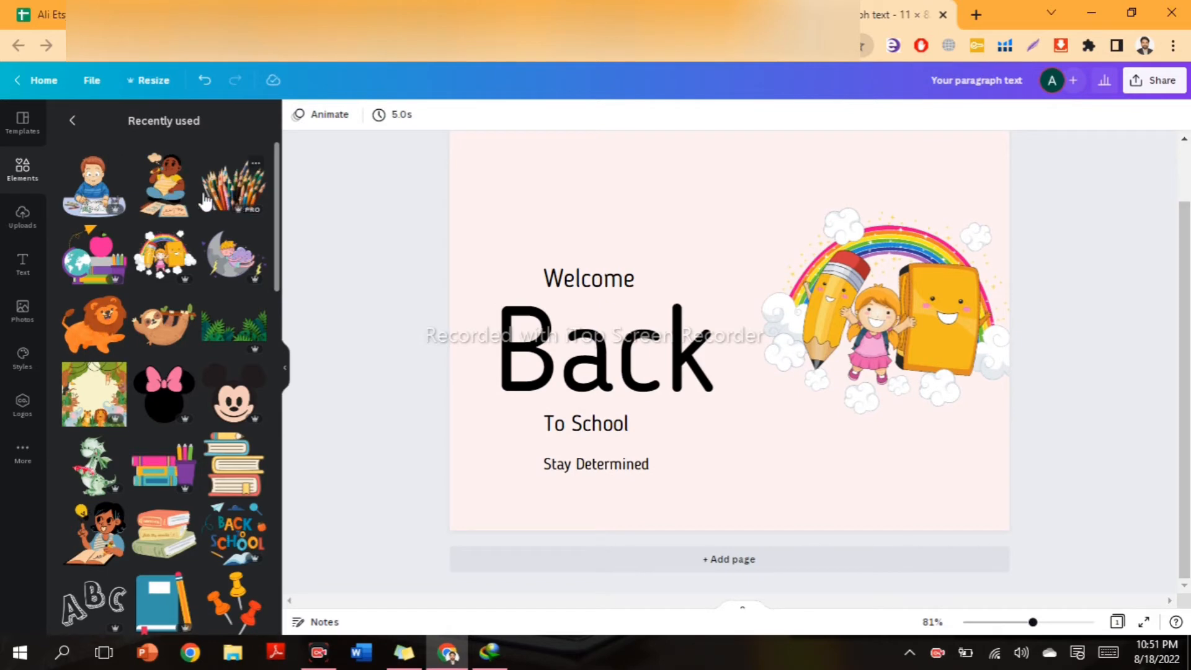
pyautogui.scroll(-1, 167, 391)
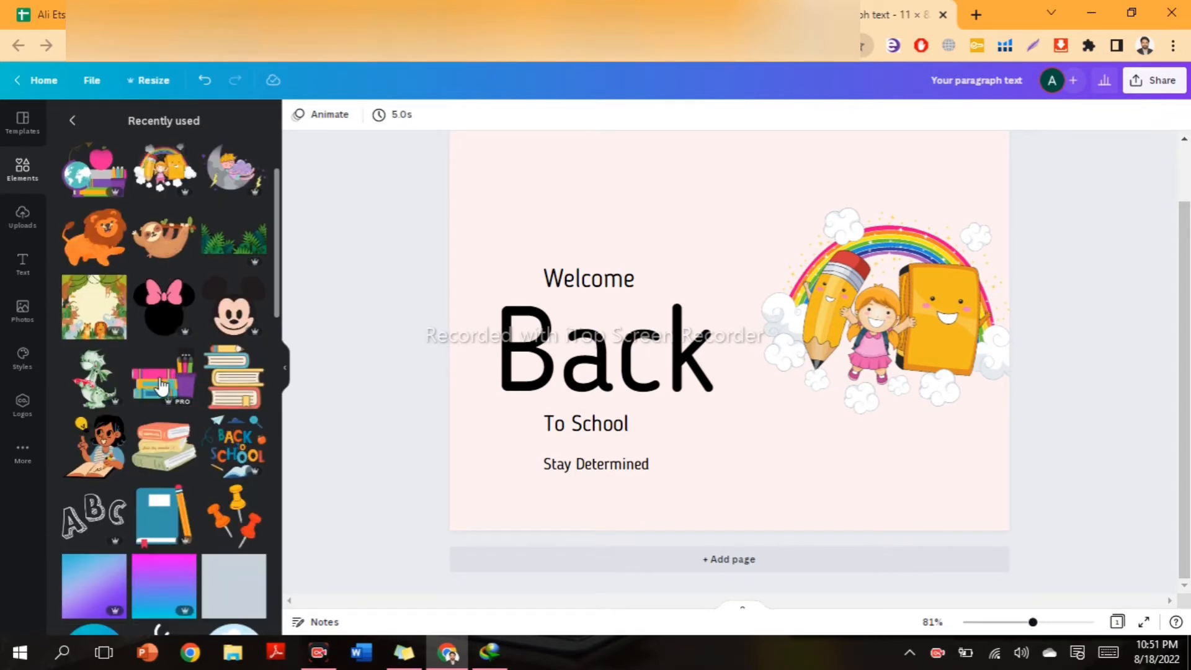
pyautogui.click(163, 387)
pyautogui.press('Delete')
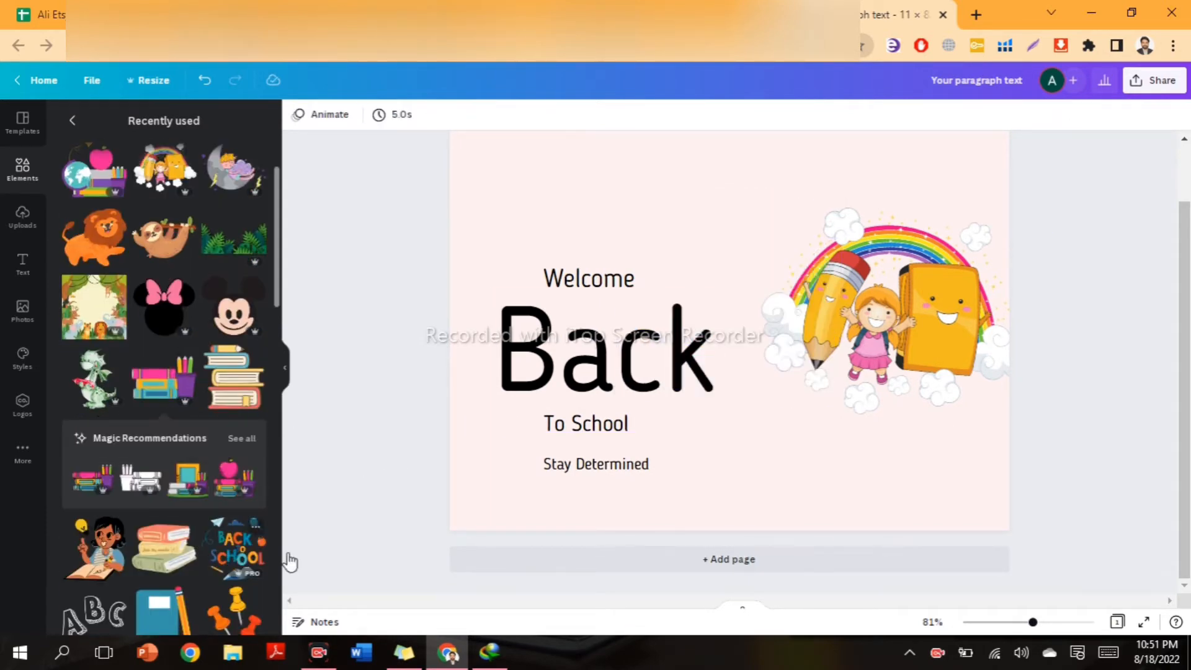
# Try the colorful Back to School graphic above the rainbow illustration at several sizes, and delete it.
pyautogui.click(241, 551)
pyautogui.moveTo(747, 316); pyautogui.dragTo(713, 315)
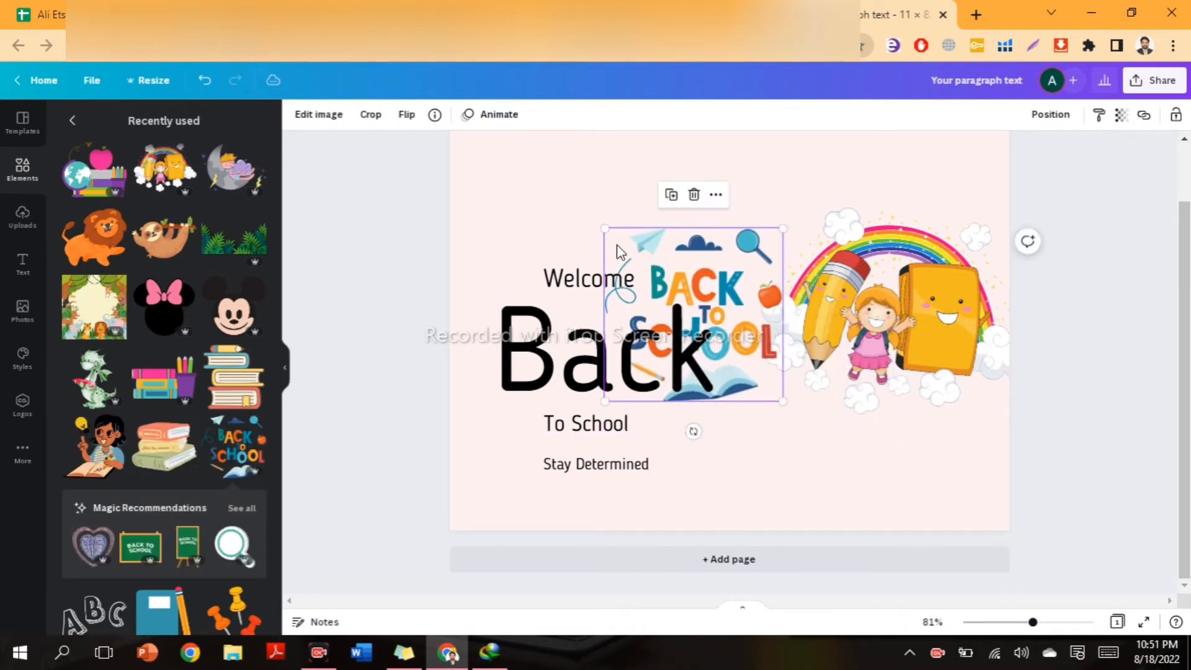
pyautogui.moveTo(605, 228); pyautogui.dragTo(464, 167)
pyautogui.moveTo(726, 252); pyautogui.dragTo(857, 203)
pyautogui.scroll(2, 734, 257)
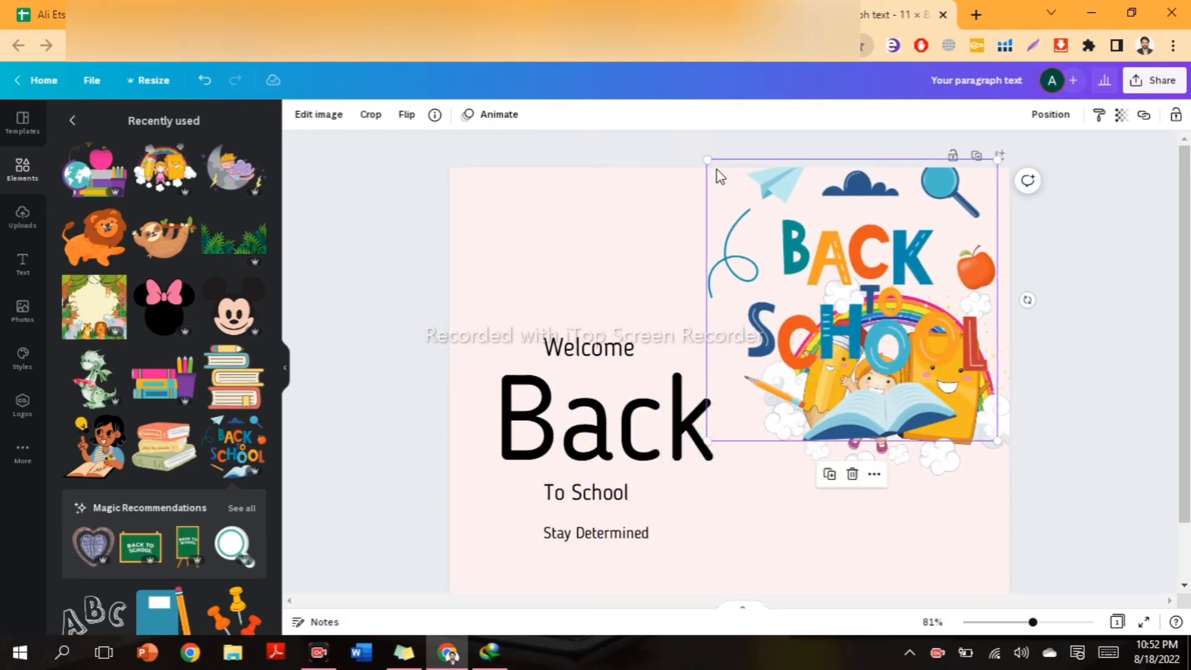
pyautogui.moveTo(707, 160); pyautogui.dragTo(836, 283)
pyautogui.moveTo(919, 384); pyautogui.dragTo(904, 241)
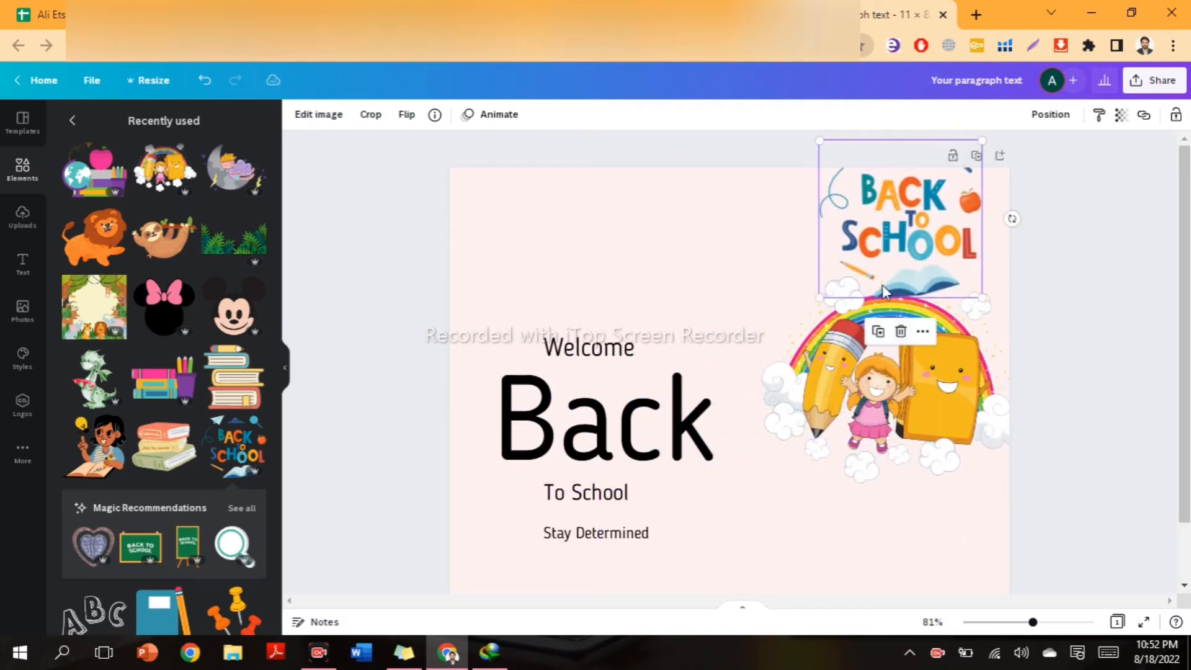
pyautogui.moveTo(820, 298); pyautogui.dragTo(885, 235)
pyautogui.moveTo(933, 199); pyautogui.dragTo(949, 224)
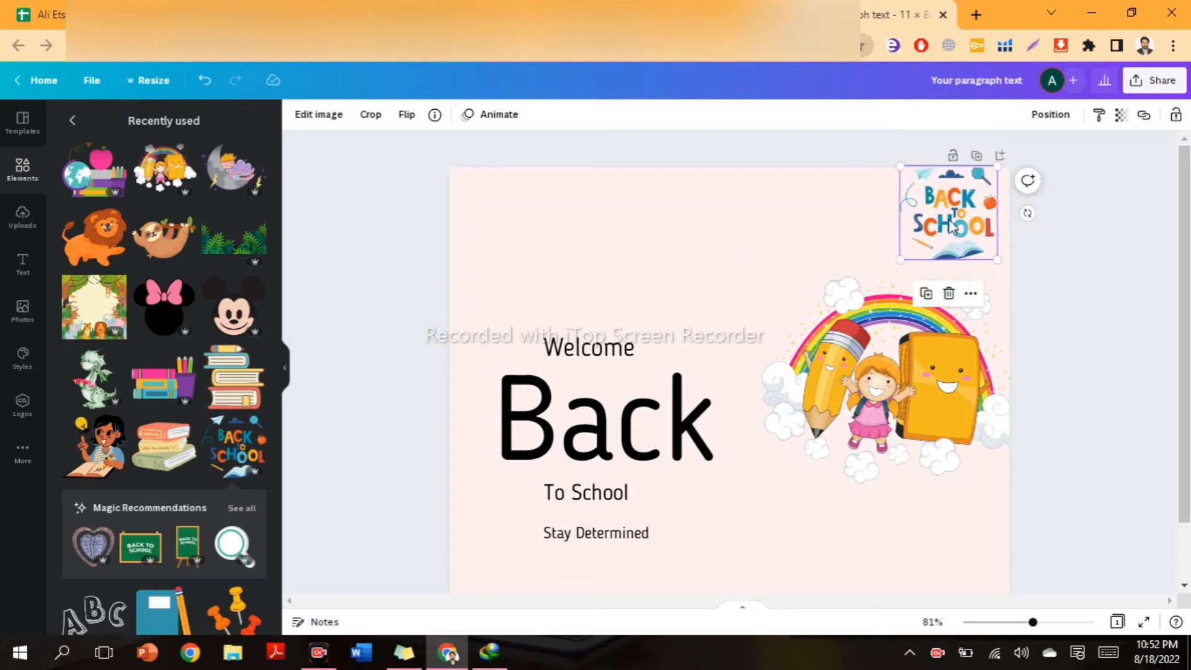
pyautogui.press('Delete')
# Insert the recently used ABC letters graphic and place it above the rainbow illustration.
pyautogui.scroll(-3, 215, 397)
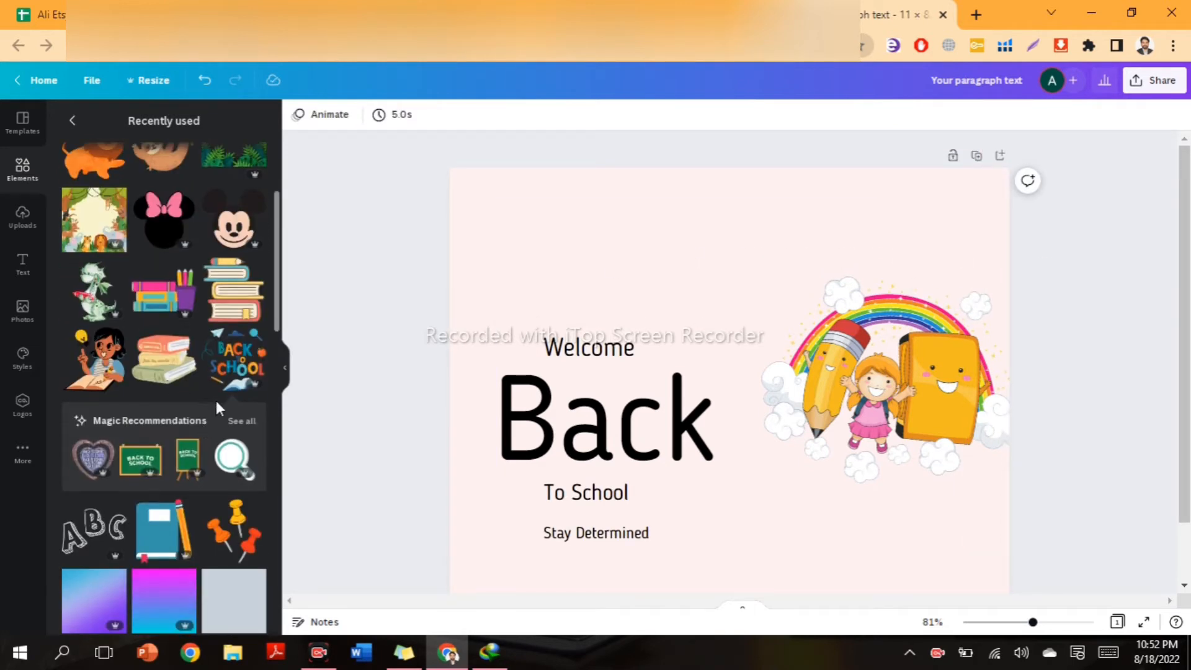
pyautogui.click(95, 455)
pyautogui.scroll(-3, 769, 378)
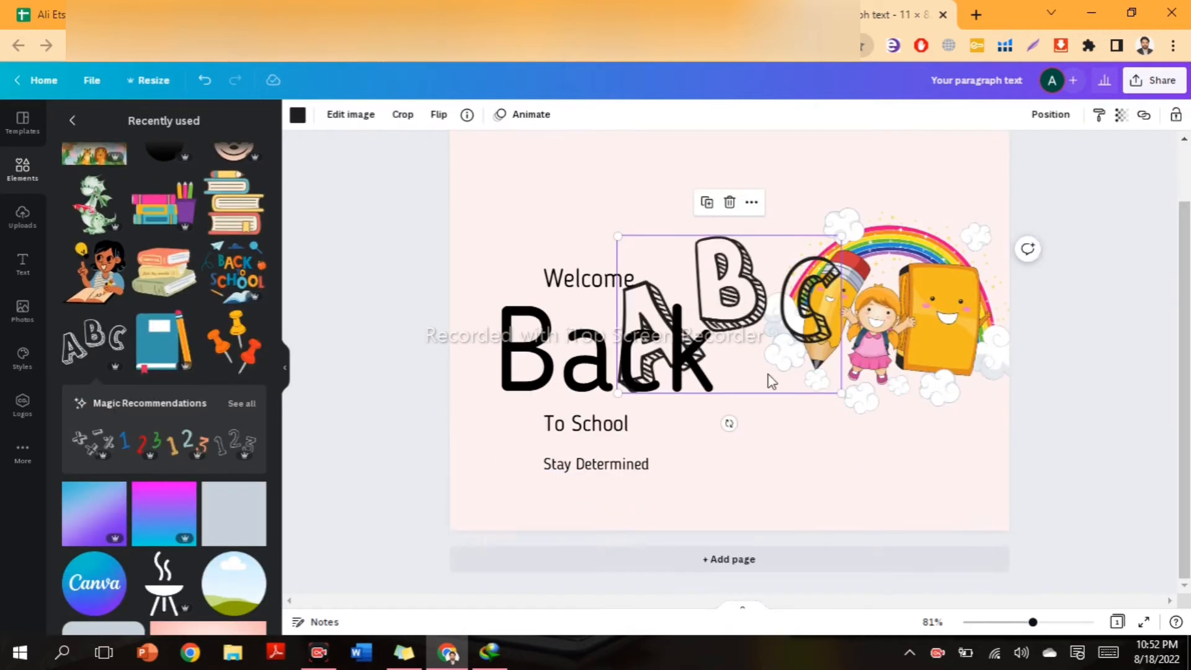
pyautogui.moveTo(746, 383); pyautogui.dragTo(800, 279)
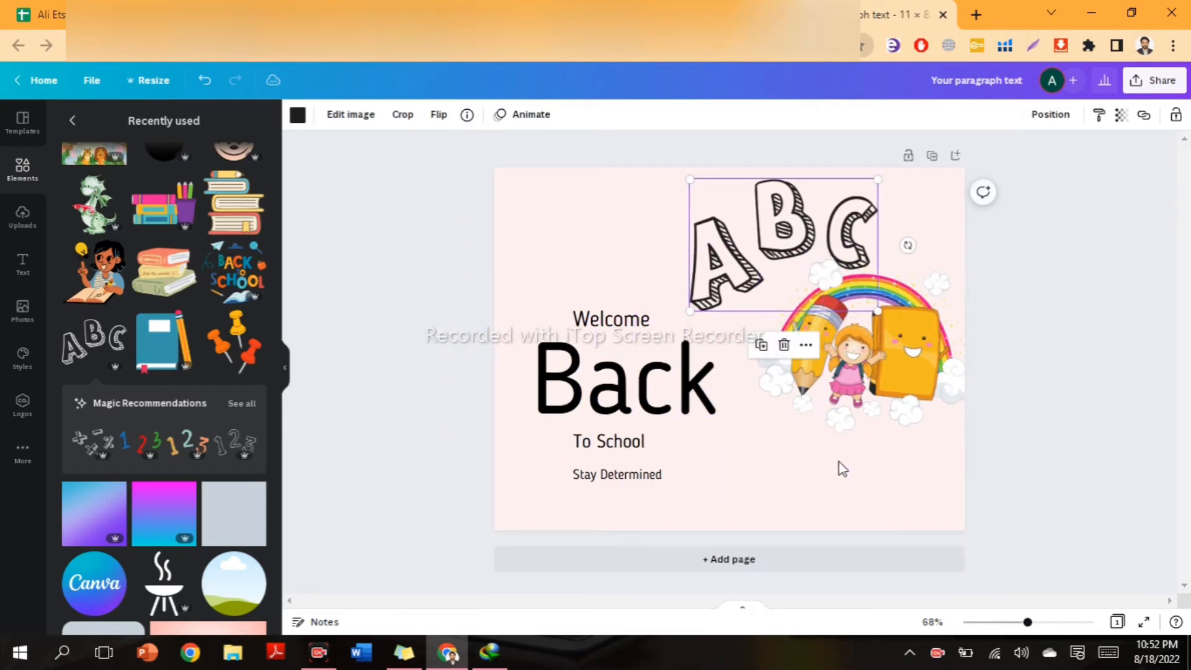
# Shrink the rainbow illustration slightly and reposition it between Back and the page's edge.
pyautogui.scroll(-1, 965, 405)
pyautogui.moveTo(868, 358)
pyautogui.mouseDown()
pyautogui.moveTo(837, 381)
pyautogui.moveTo(876, 357)
pyautogui.mouseUp()
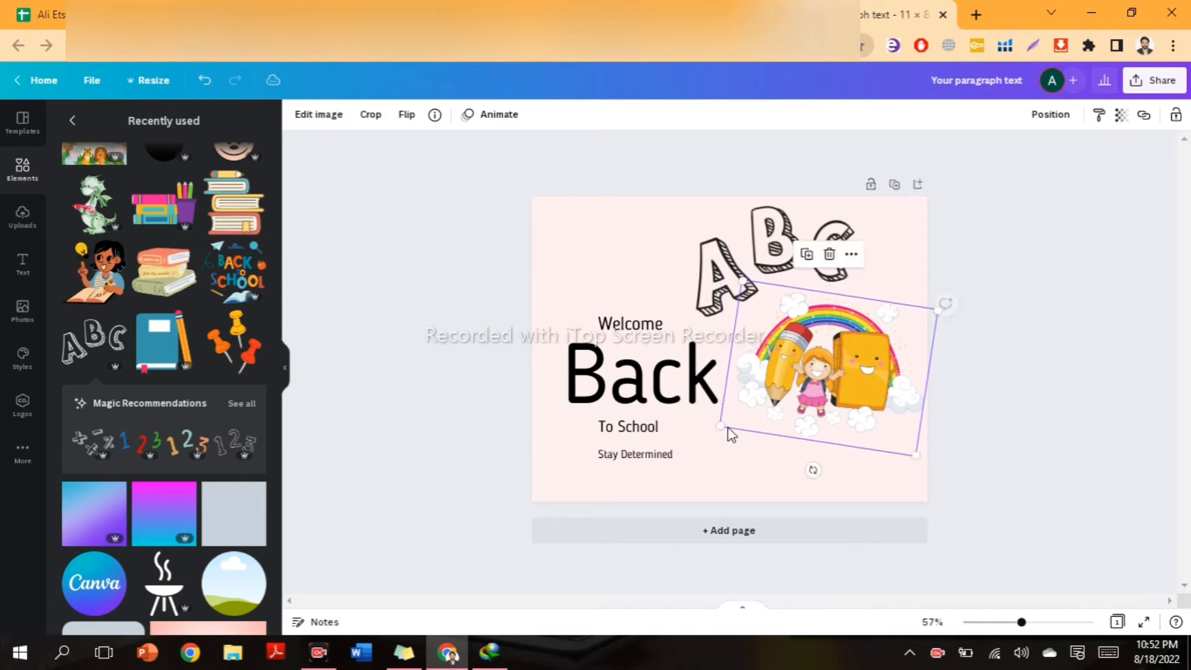
pyautogui.moveTo(727, 428); pyautogui.dragTo(751, 416)
pyautogui.moveTo(819, 369); pyautogui.dragTo(805, 372)
# Shrink the ABC letters to about half their width and center them just above the rainbow.
pyautogui.moveTo(778, 255); pyautogui.dragTo(812, 263)
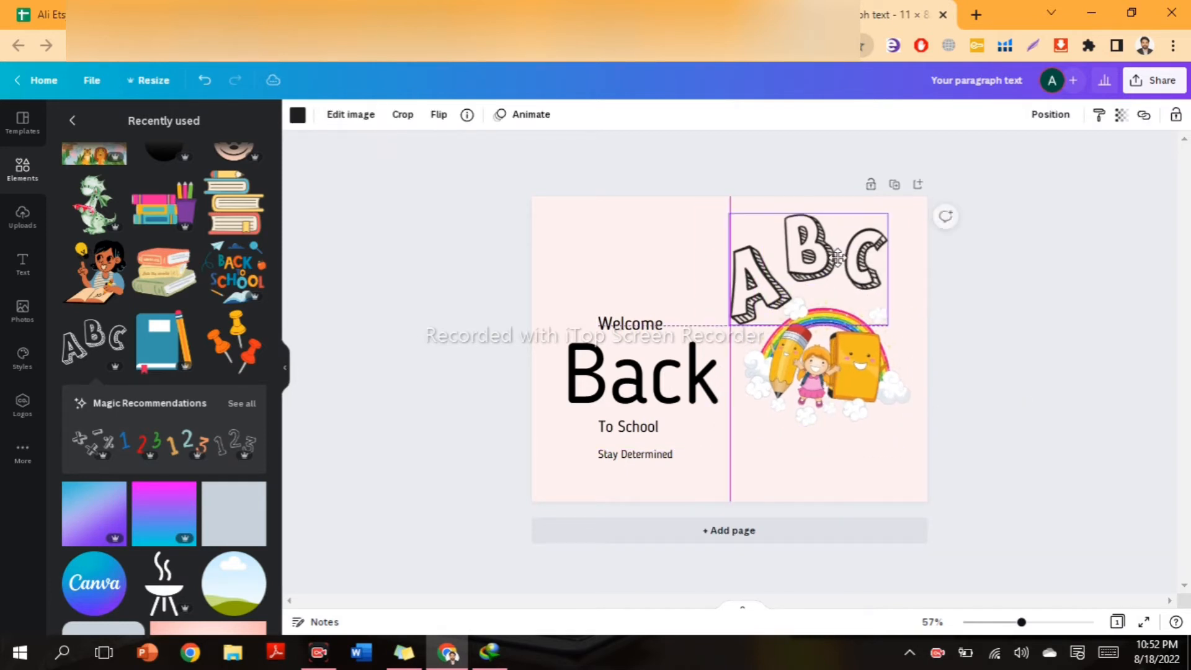
pyautogui.moveTo(732, 333); pyautogui.dragTo(801, 275)
pyautogui.moveTo(853, 237); pyautogui.dragTo(821, 258)
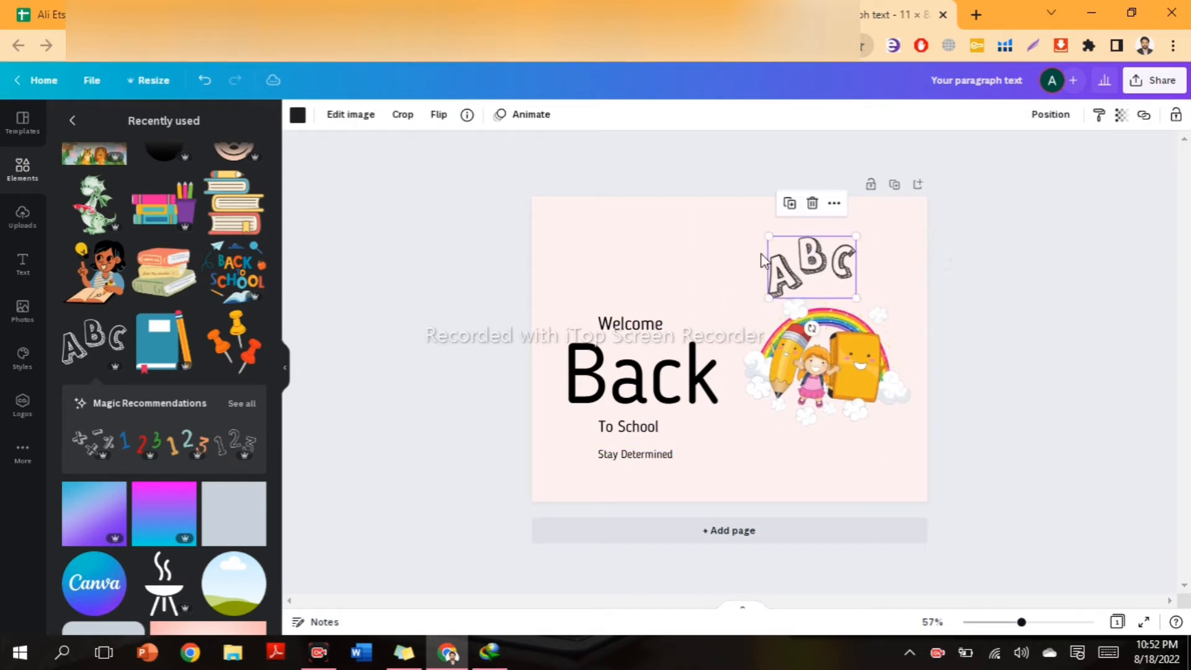
# Recolor the ABC letters, trying the Butterfly Kisses purple and settling on the near-black color of the Mellow Barnyard palette.
pyautogui.click(301, 116)
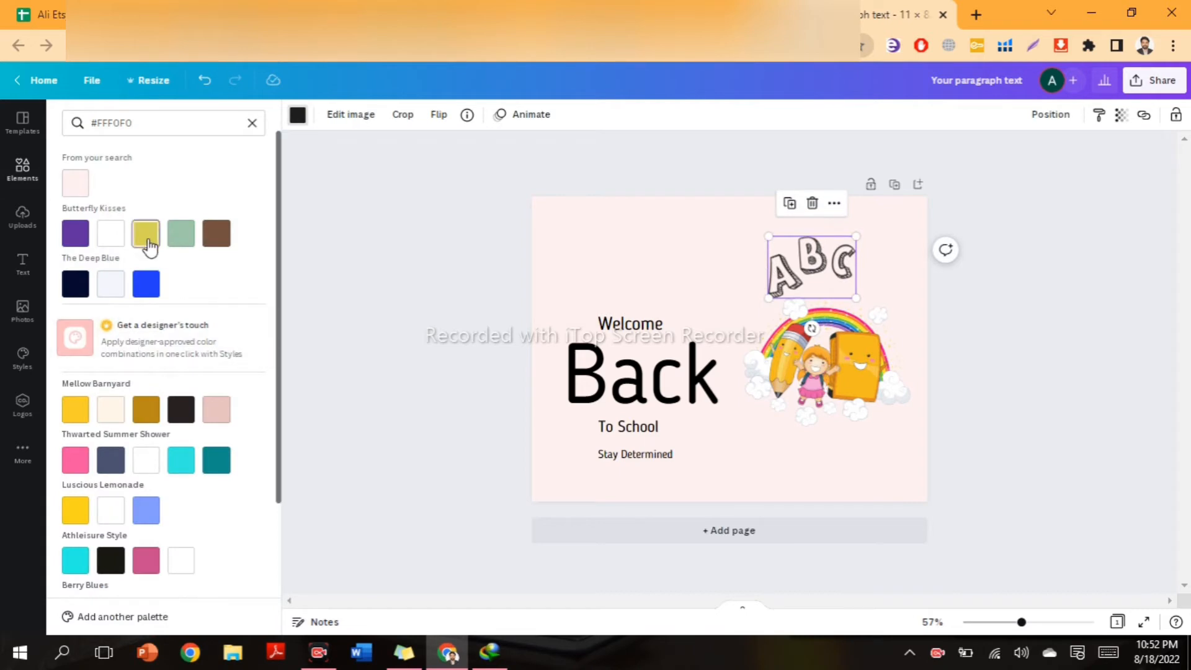
pyautogui.click(75, 236)
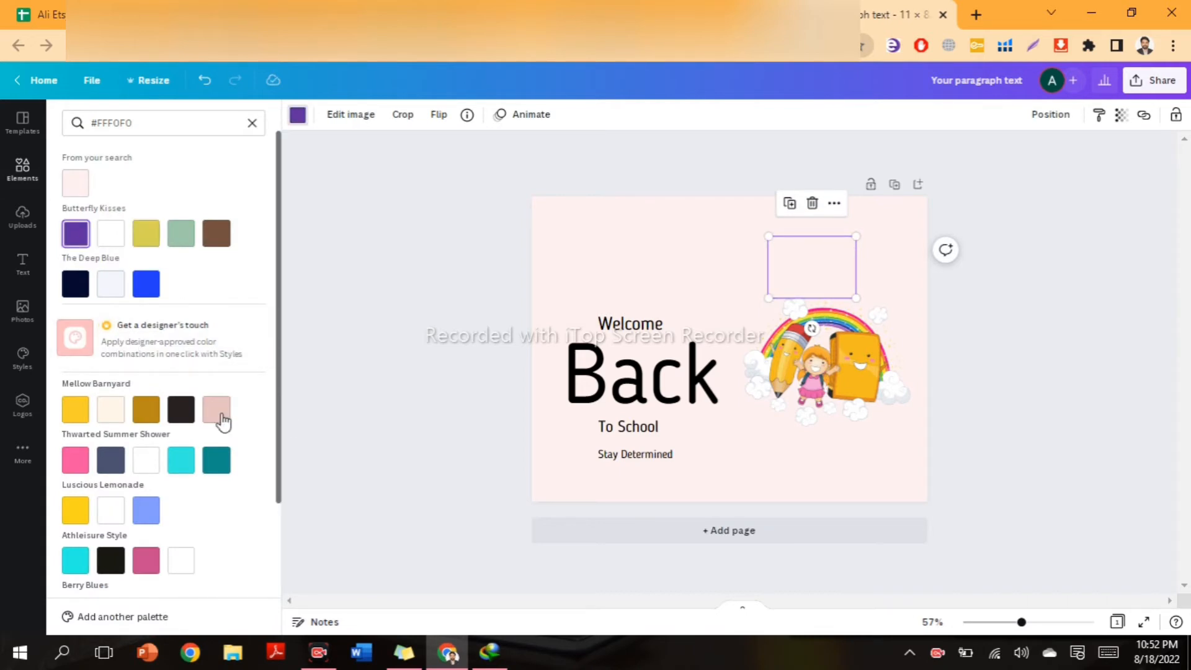
pyautogui.click(182, 410)
pyautogui.scroll(-3, 148, 457)
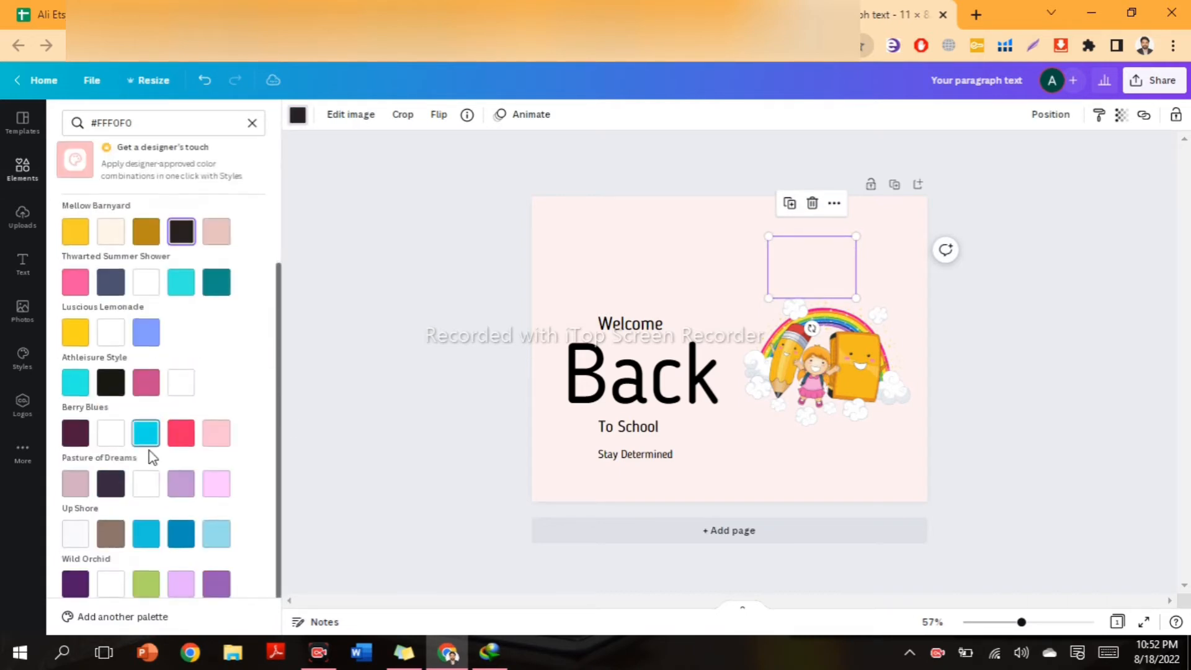
pyautogui.scroll(3, 196, 378)
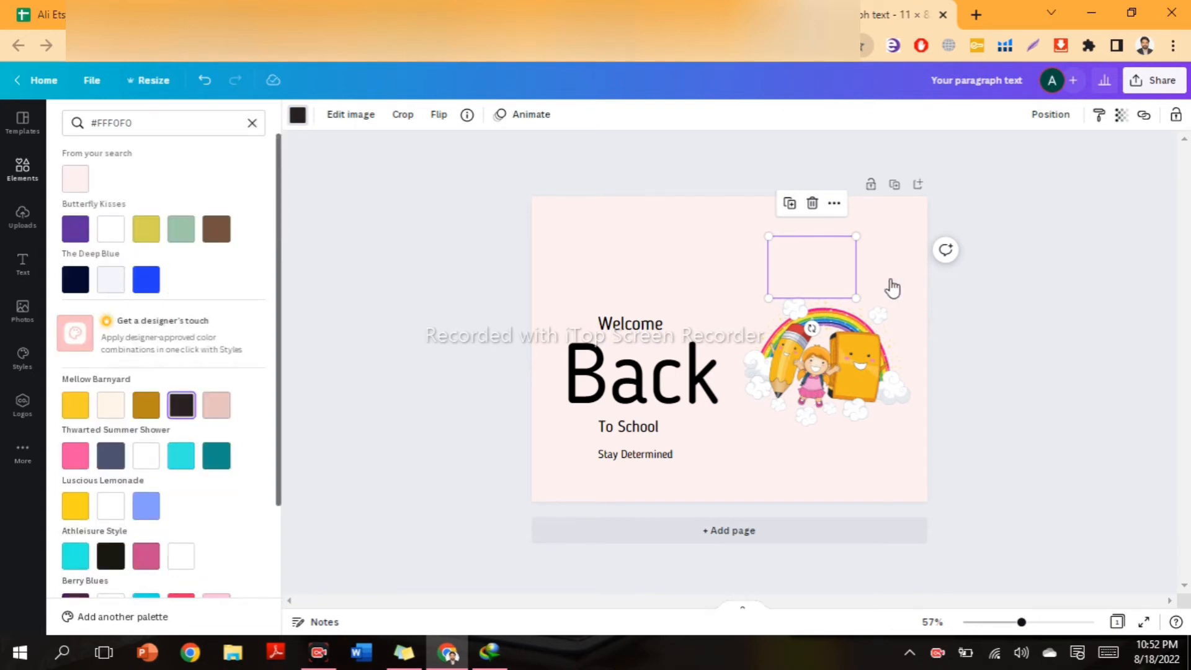
# Delete the Stay Determined line below To School.
pyautogui.click(647, 467)
pyautogui.press('Delete')
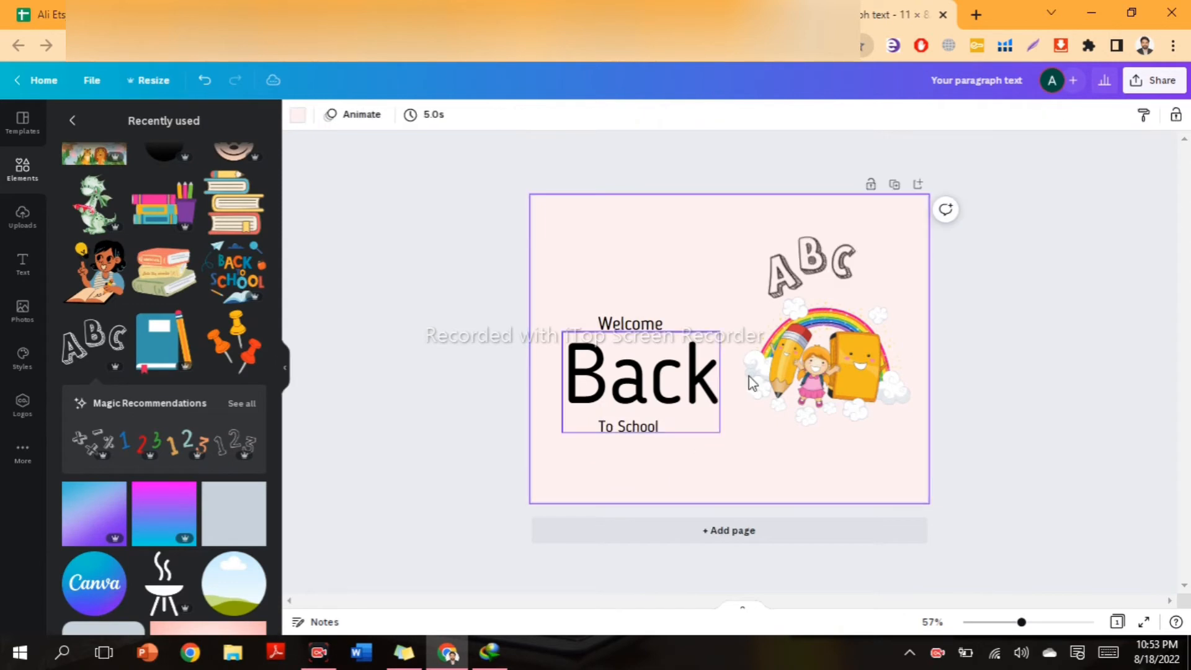
# Recolor the ABC letters with the light green default color.
pyautogui.click(811, 264)
pyautogui.click(295, 115)
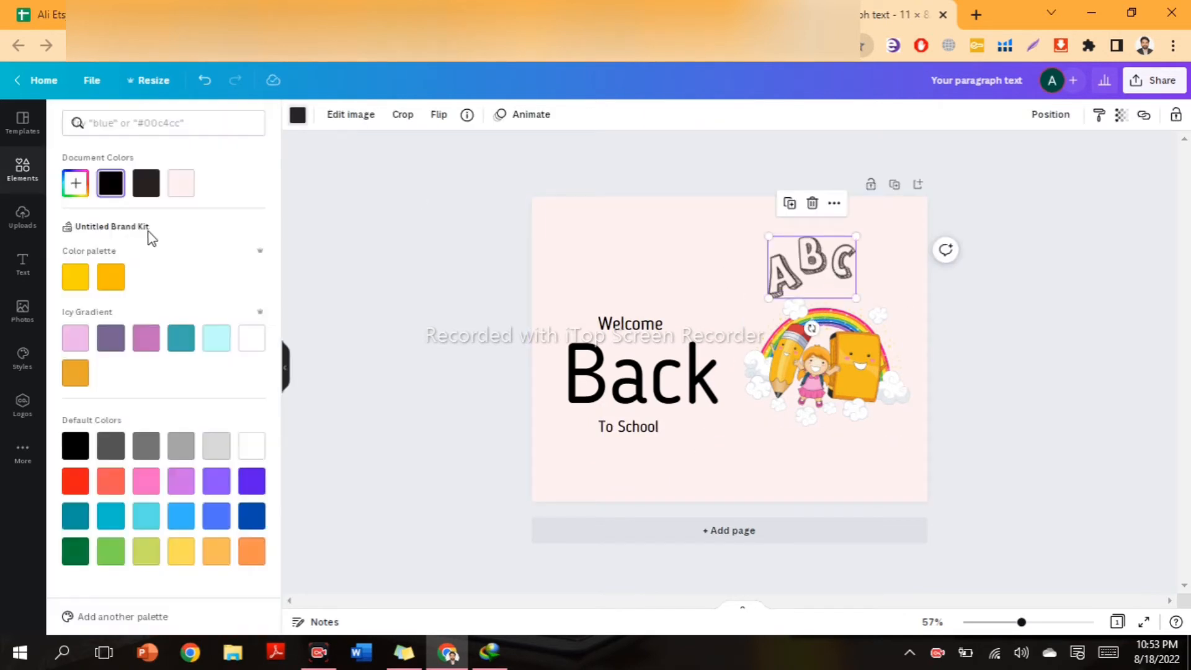
pyautogui.click(110, 552)
pyautogui.click(831, 282)
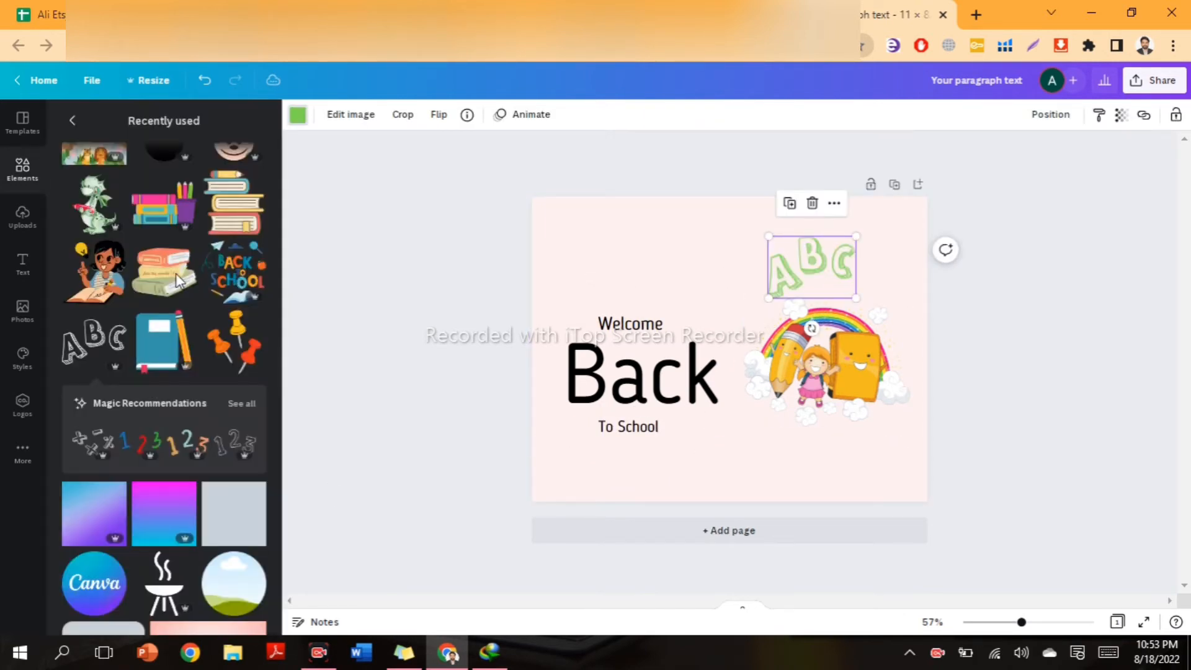
# Search the element library for "colorfull paper pin".
pyautogui.click(207, 292)
pyautogui.scroll(2, 206, 292)
pyautogui.scroll(-9, 207, 292)
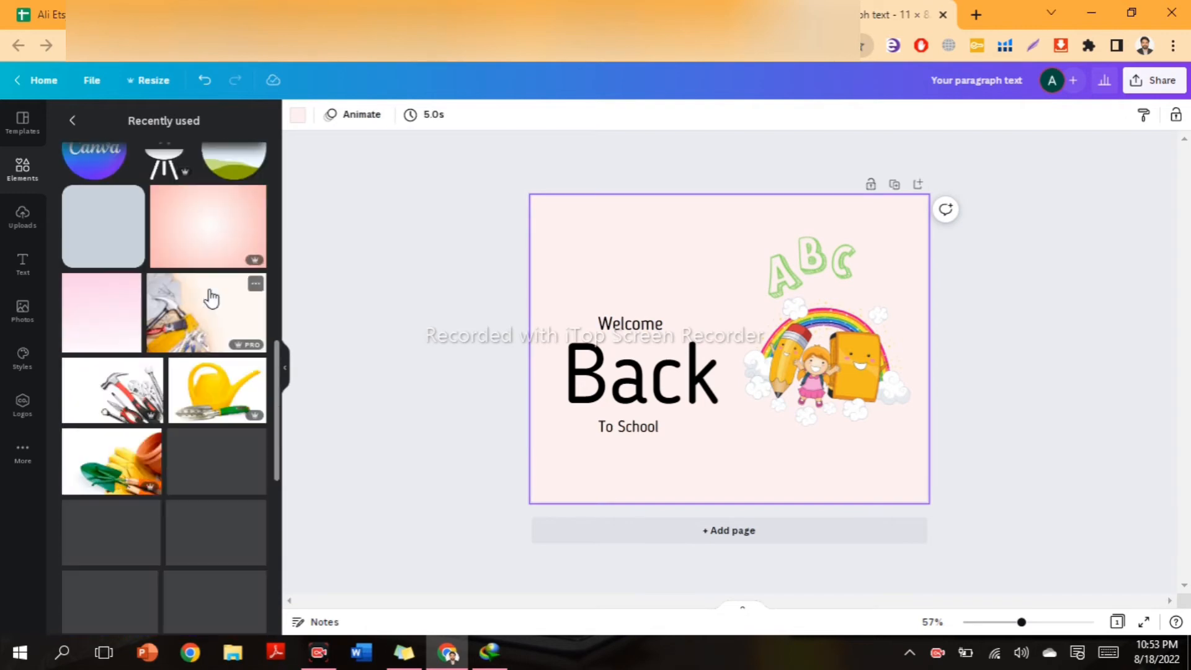
pyautogui.scroll(10, 211, 298)
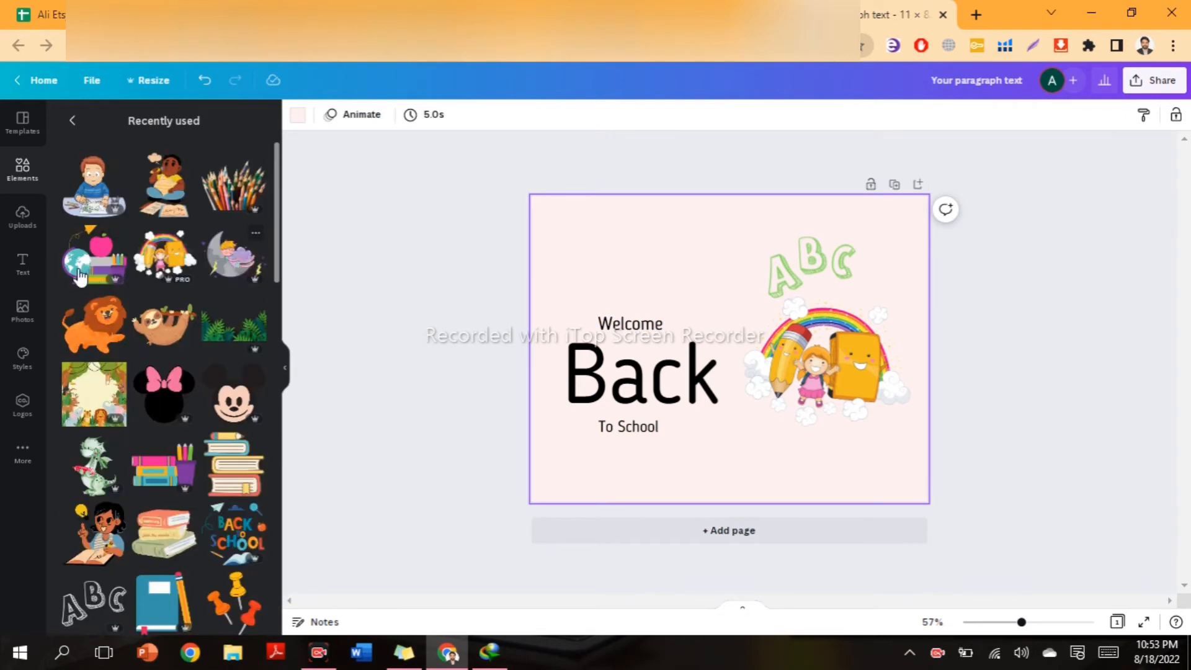
pyautogui.scroll(-3, 204, 521)
pyautogui.scroll(3, 215, 296)
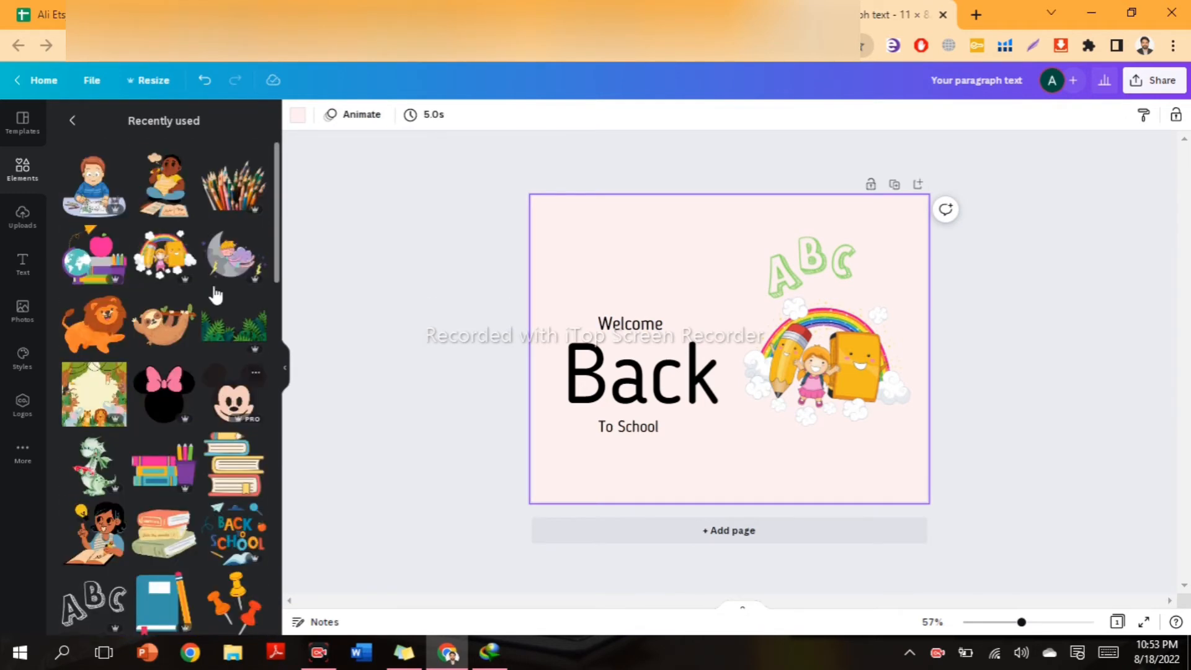
pyautogui.click(70, 124)
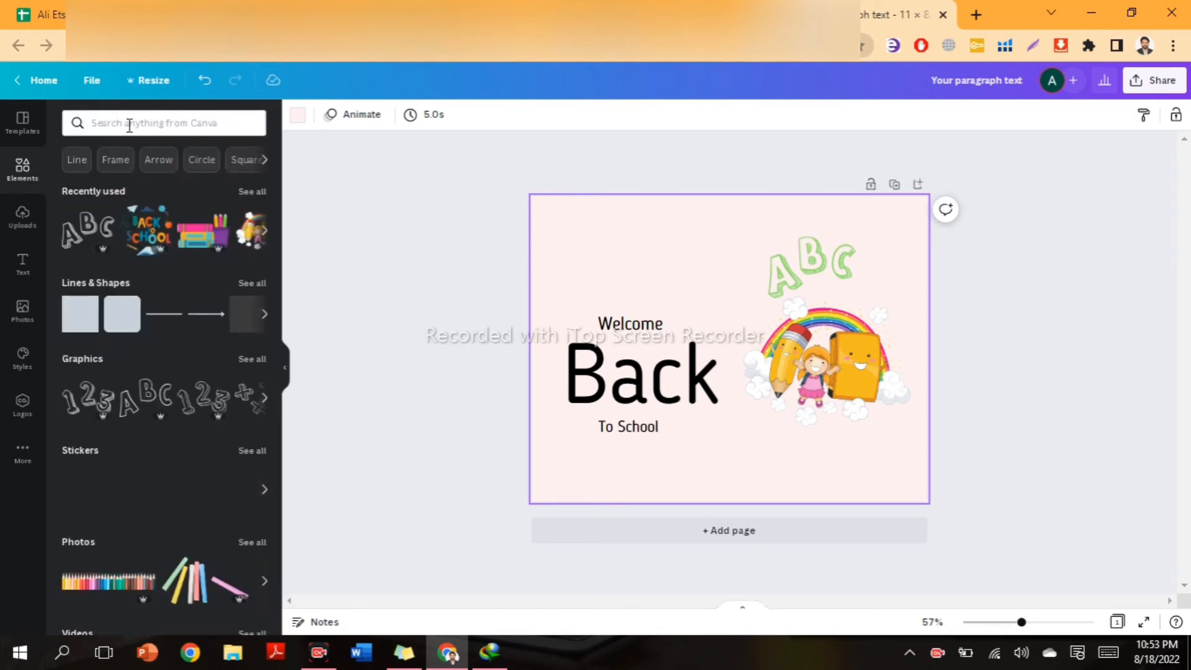
pyautogui.click(129, 124)
pyautogui.write('colorfull')
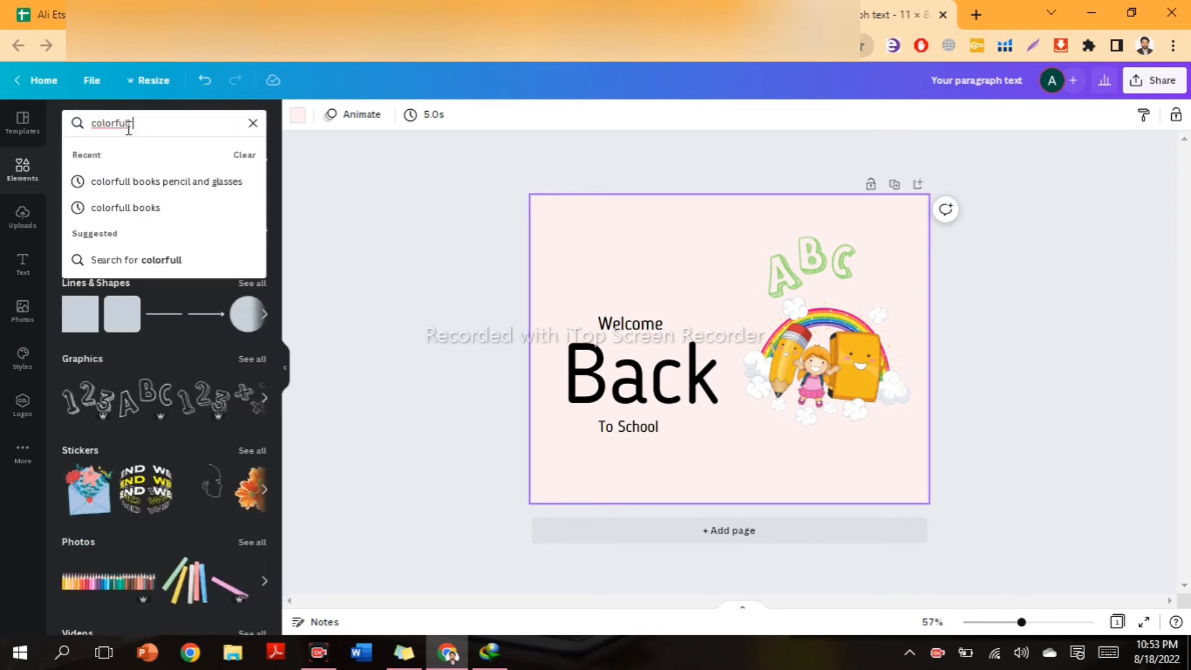
pyautogui.write(' paer')
pyautogui.press('BackSpace')
pyautogui.press('BackSpace')
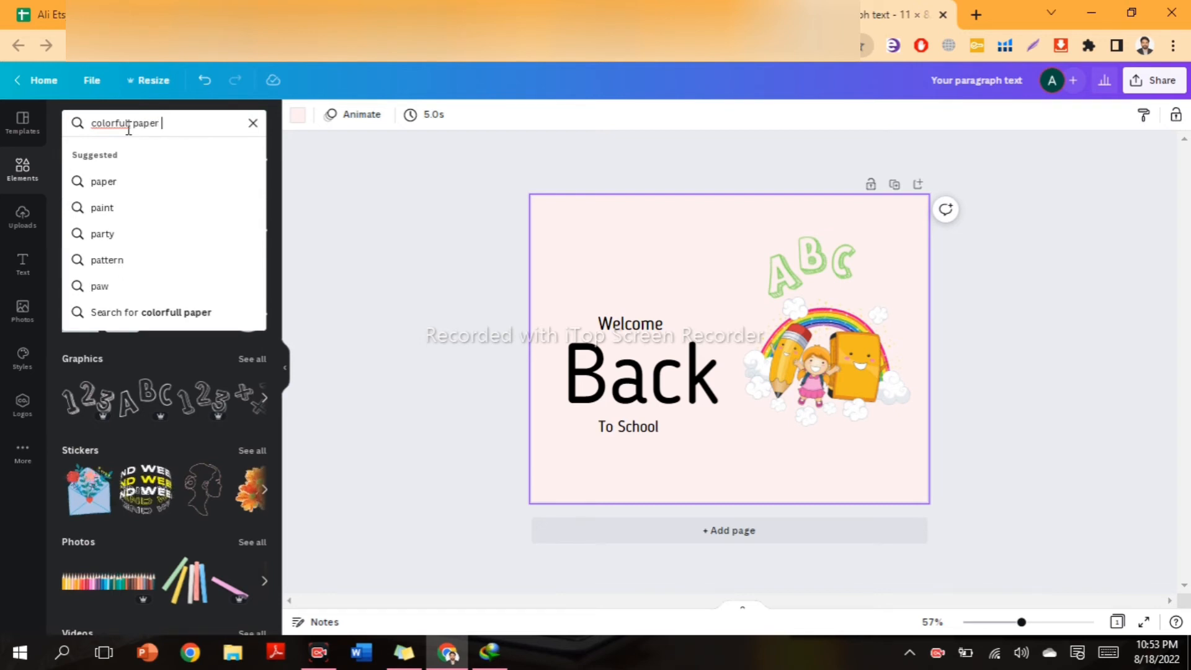
pyautogui.press('Return')
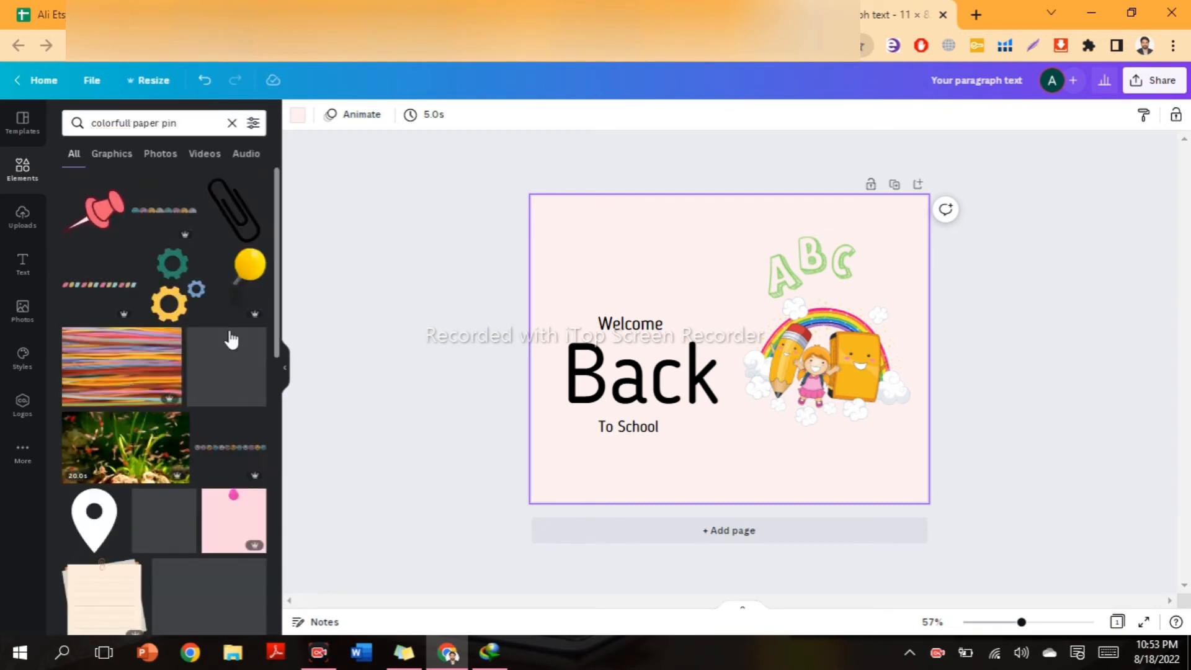
# Limit the search results to graphics and look through them for a paper clip or push pin graphic.
pyautogui.scroll(-12, 195, 377)
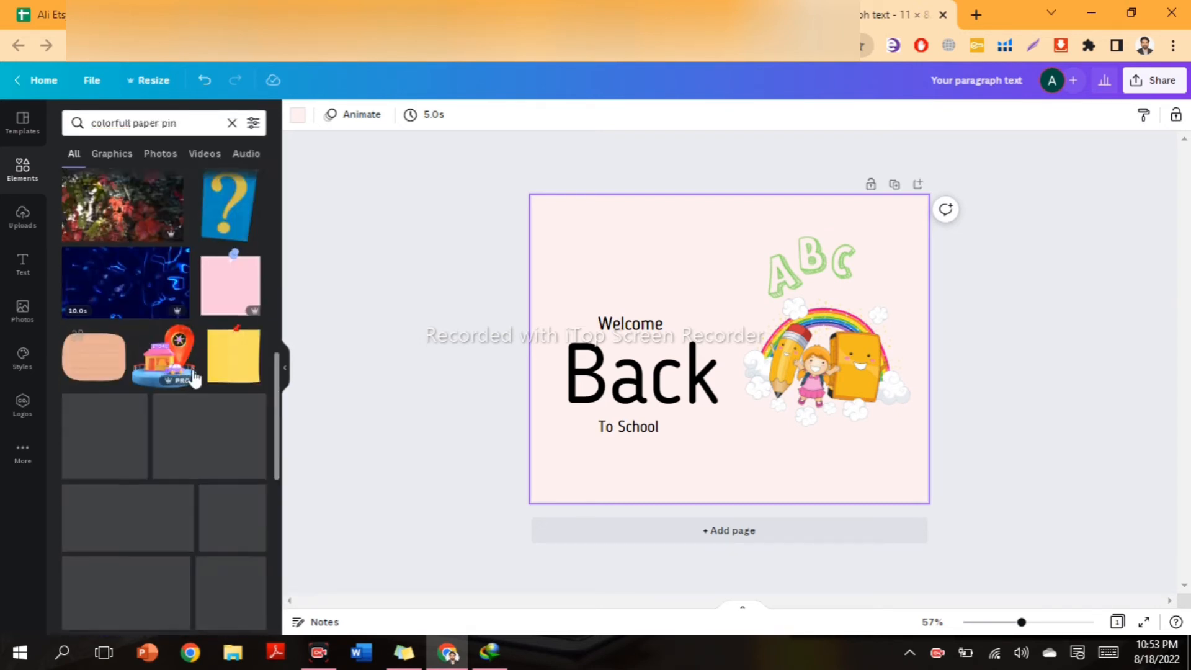
pyautogui.scroll(-5, 194, 377)
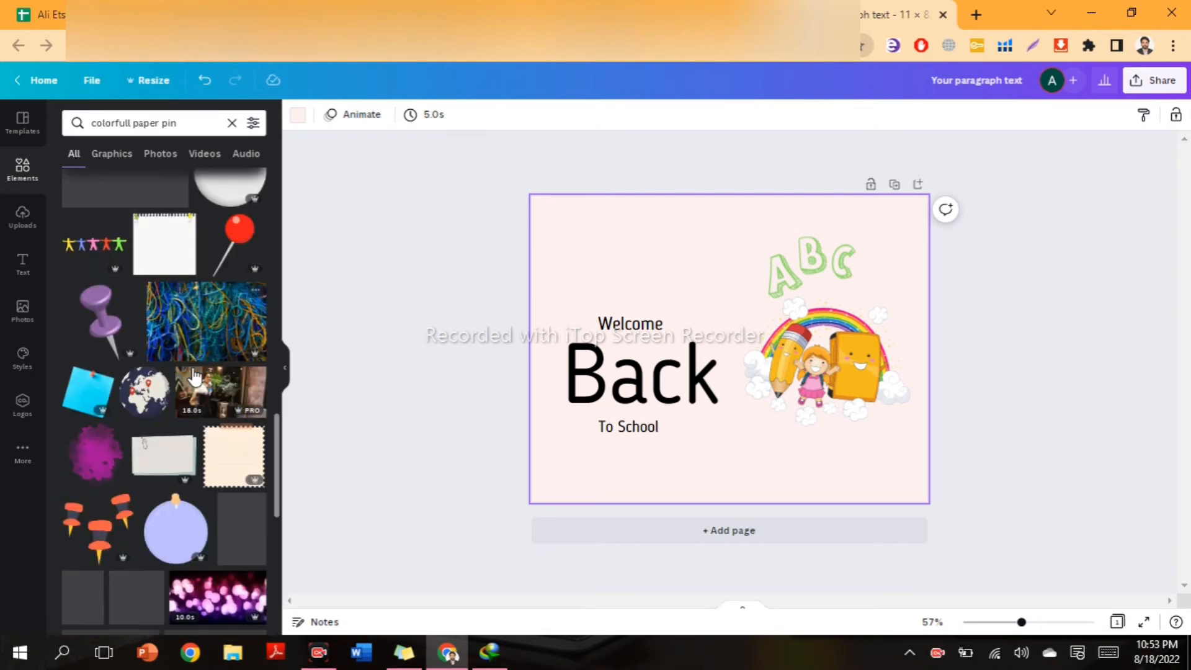
pyautogui.click(113, 155)
pyautogui.scroll(-10, 163, 322)
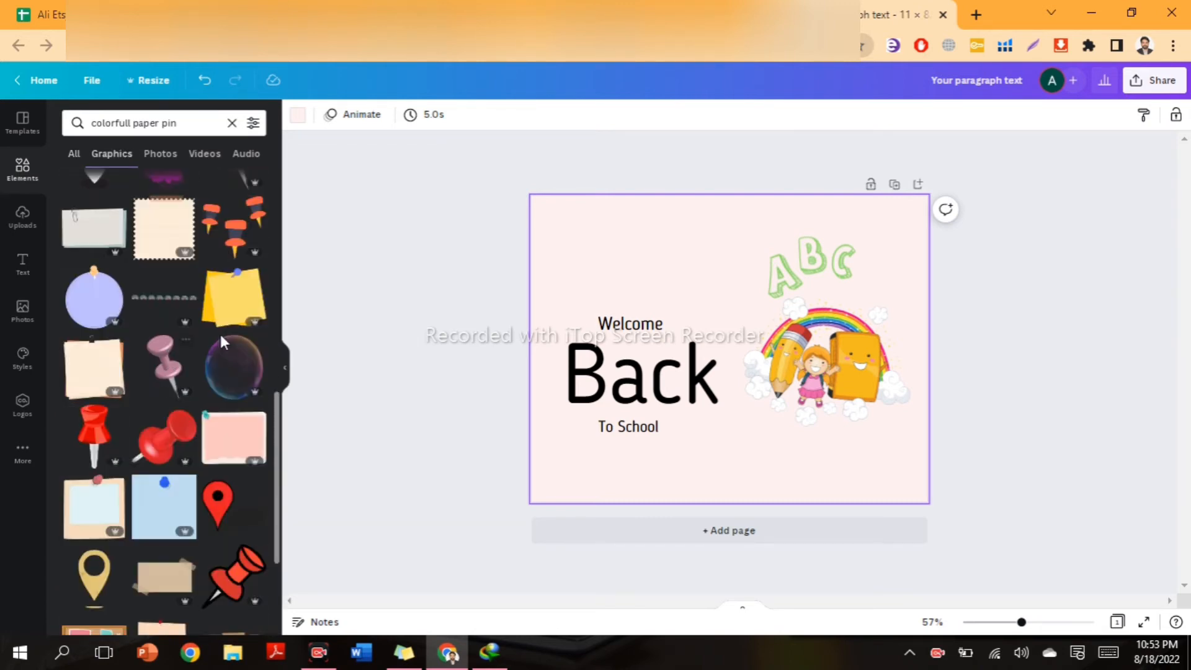
pyautogui.scroll(-5, 186, 347)
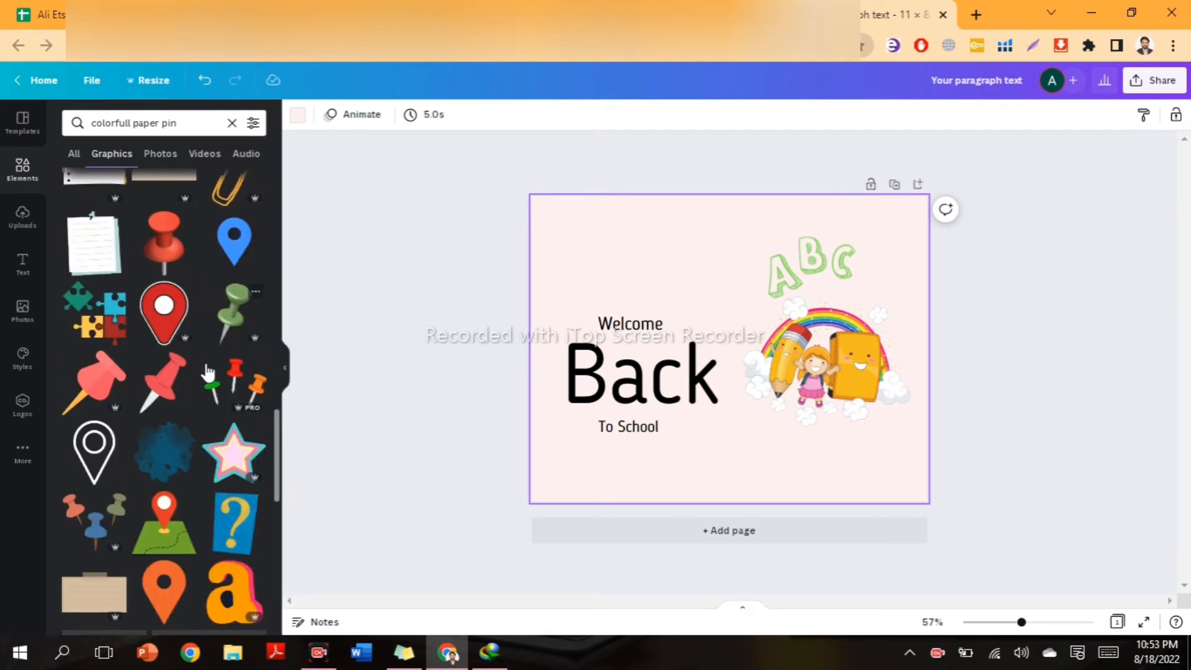
pyautogui.scroll(-5, 208, 372)
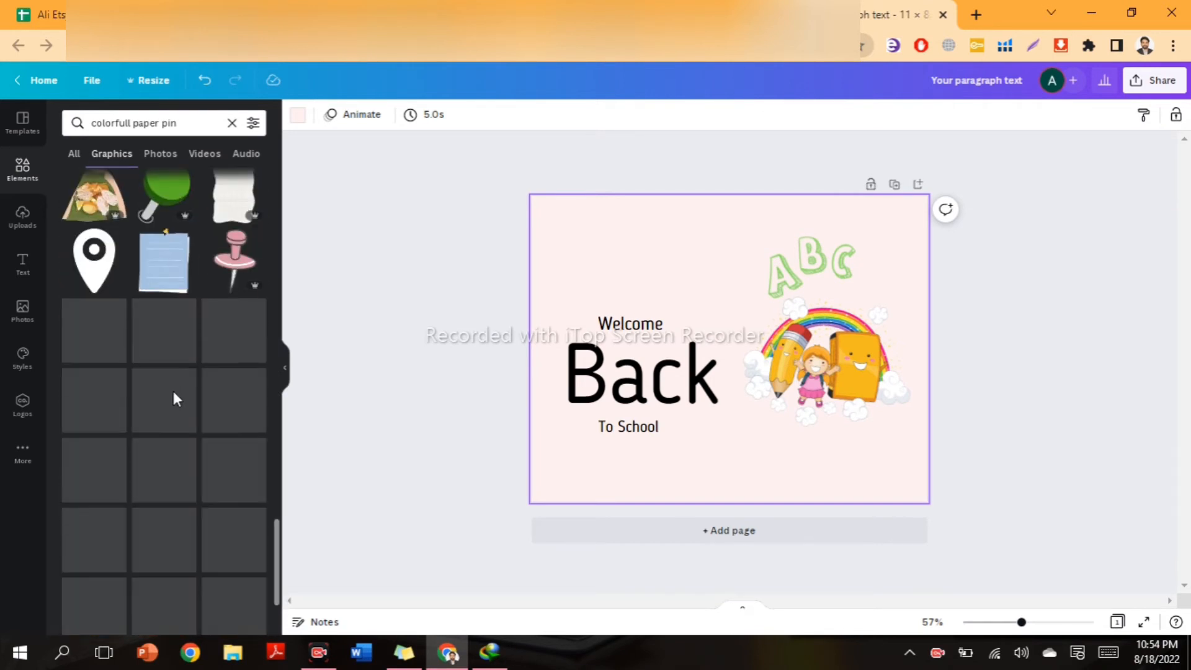
pyautogui.scroll(-5, 170, 393)
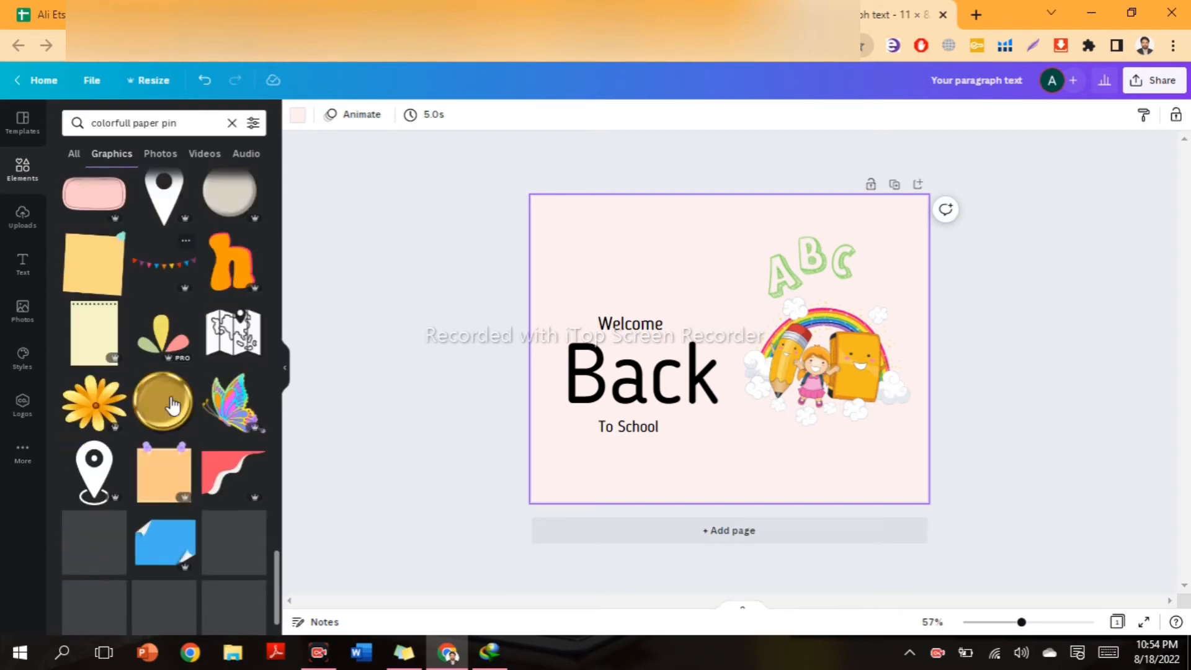
pyautogui.scroll(-6, 172, 405)
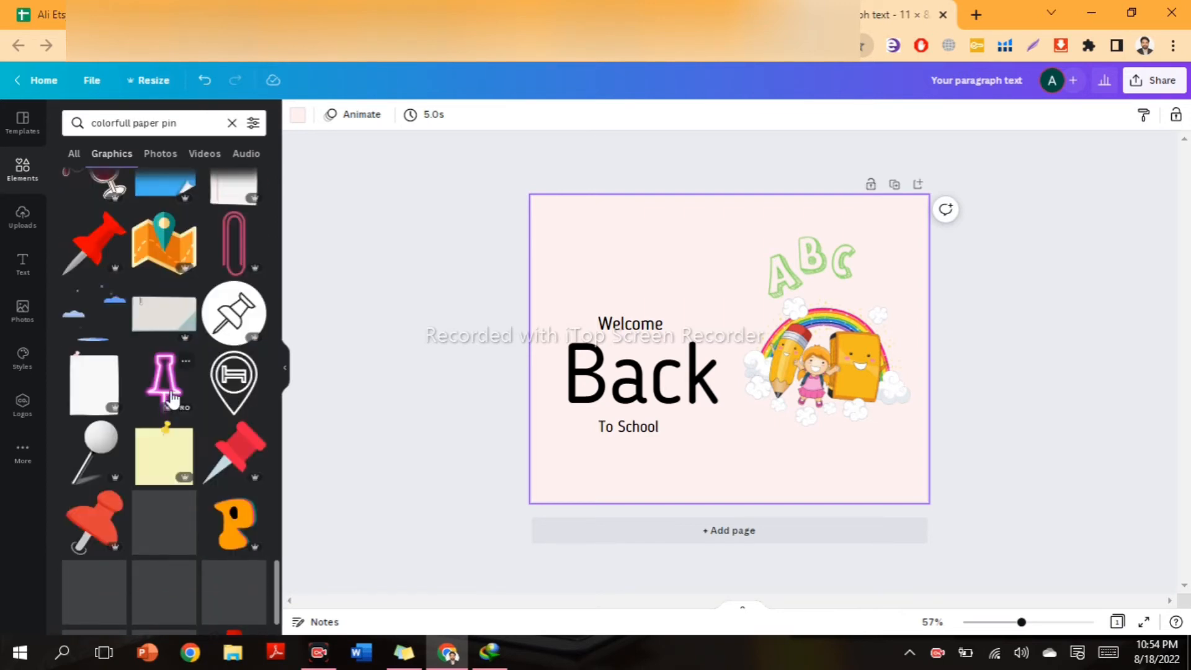
pyautogui.scroll(-5, 169, 398)
pyautogui.scroll(-3, 171, 402)
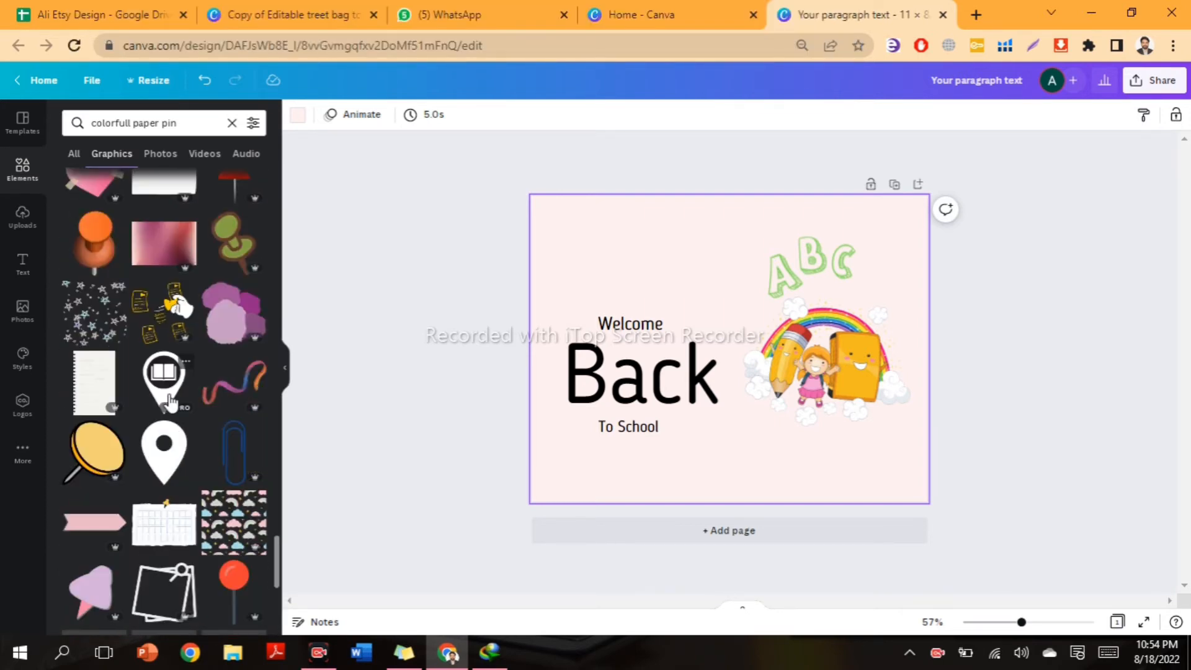
# Add the blue paper clip, the dark gray slanted paper clip and the red heart paper clip to the page.
pyautogui.click(245, 455)
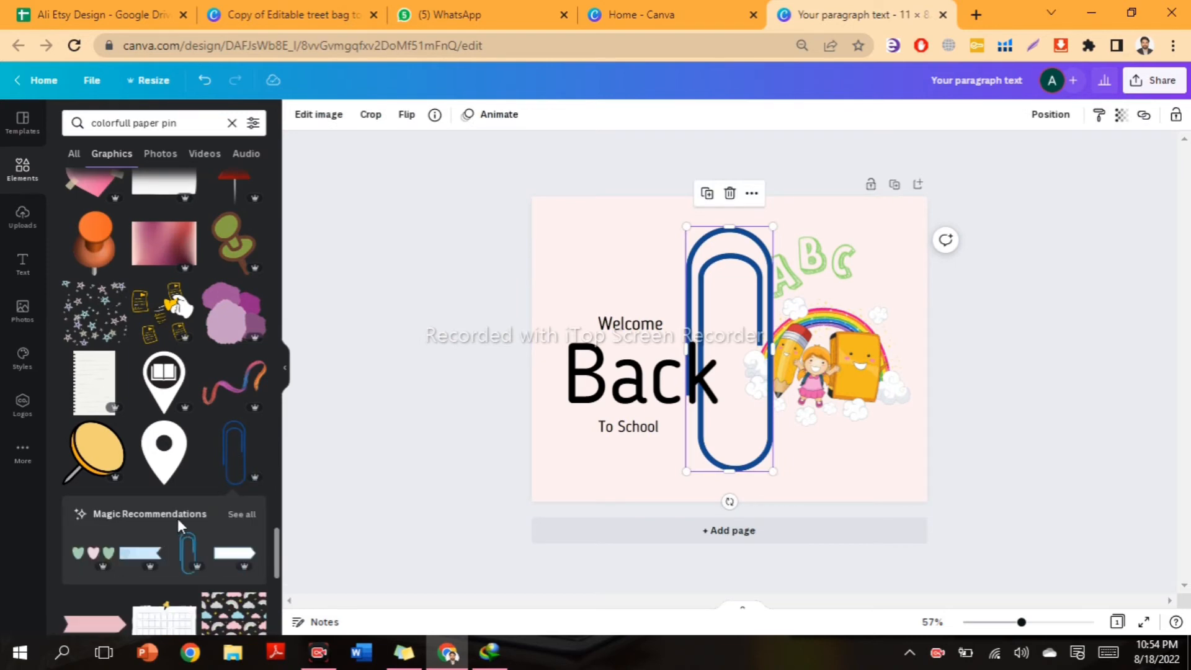
pyautogui.scroll(-2, 197, 543)
pyautogui.scroll(1, 213, 550)
pyautogui.scroll(-10, 178, 444)
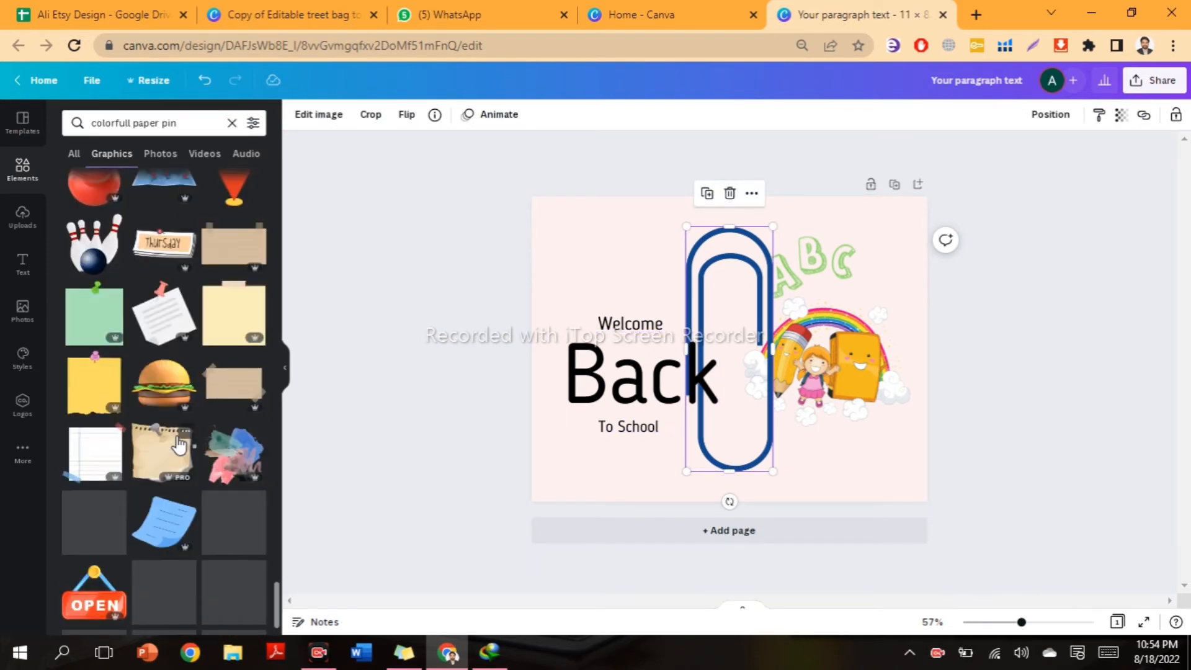
pyautogui.scroll(-5, 179, 444)
pyautogui.scroll(-10, 178, 445)
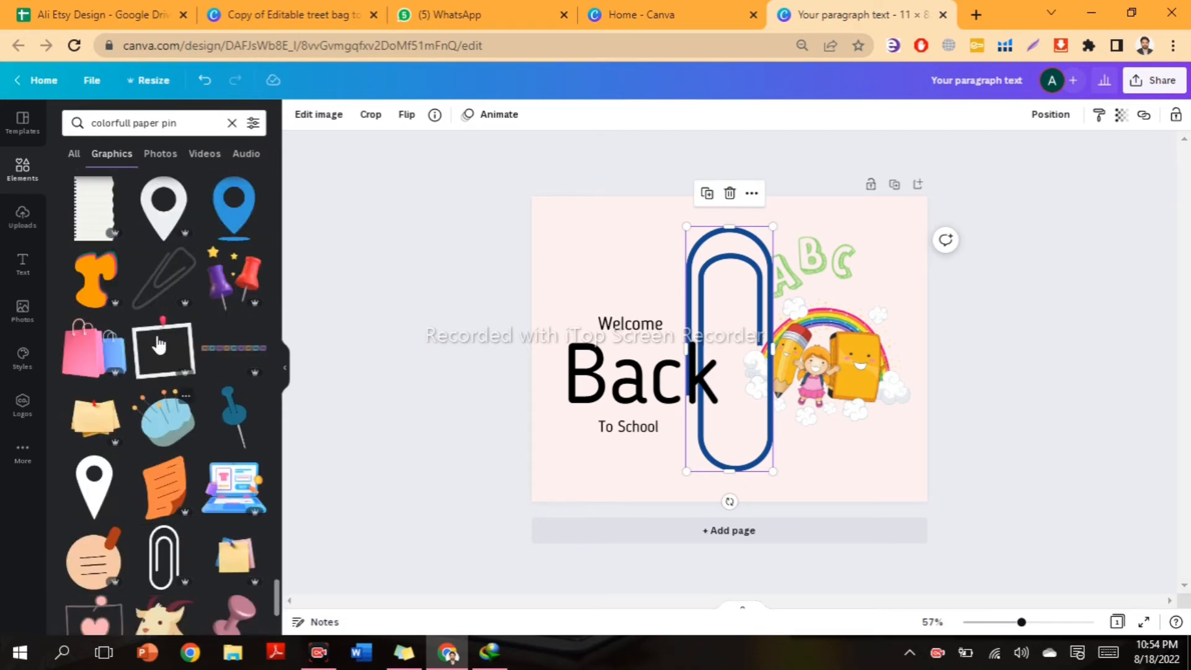
pyautogui.click(159, 279)
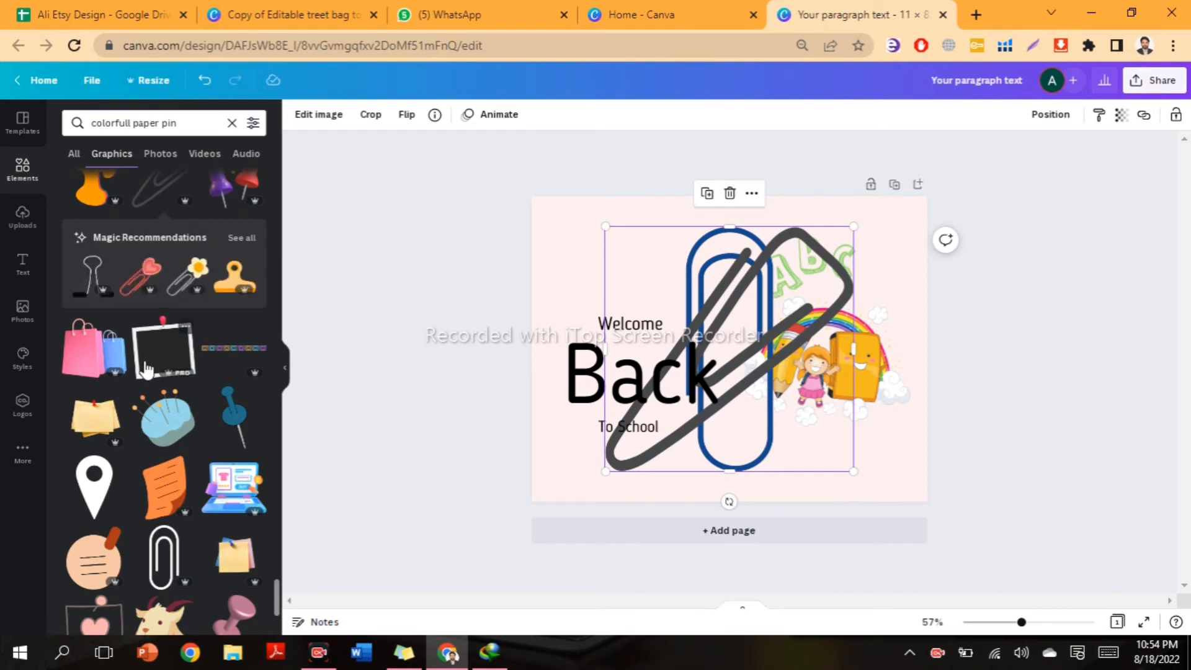
pyautogui.click(140, 281)
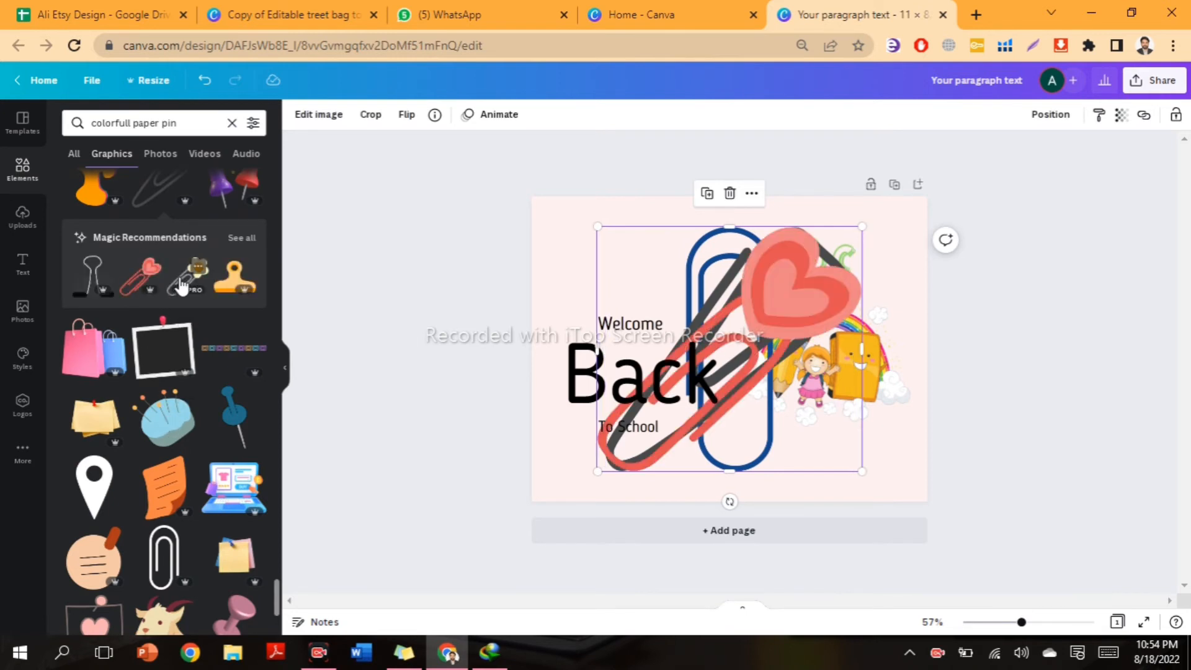
# Add the black paper clip, shrink it and place it above Welcome near the page's upper left corner.
pyautogui.scroll(-15, 198, 447)
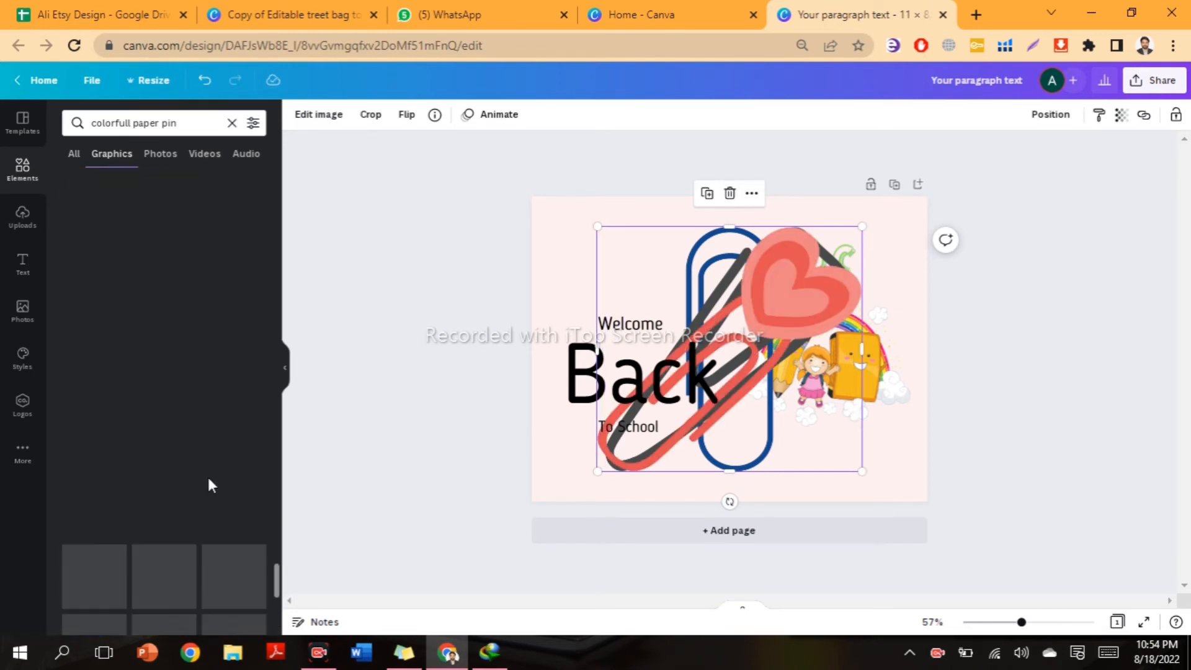
pyautogui.scroll(20, 207, 384)
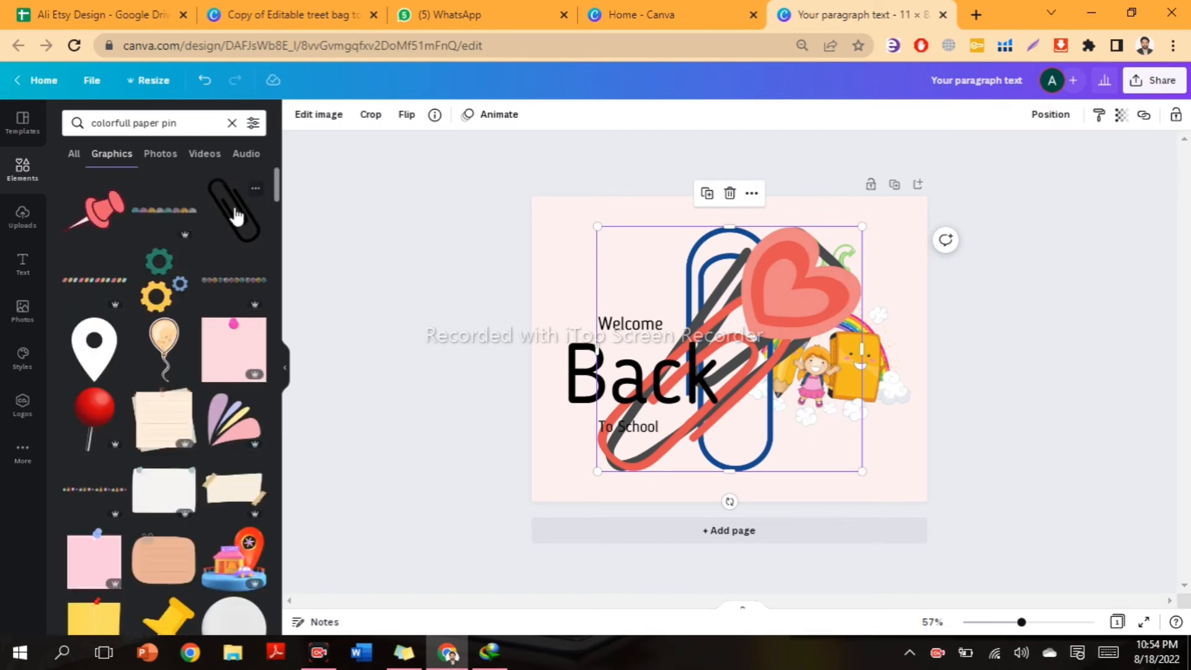
pyautogui.click(234, 215)
pyautogui.moveTo(635, 469); pyautogui.dragTo(645, 268)
pyautogui.moveTo(684, 214); pyautogui.dragTo(596, 247)
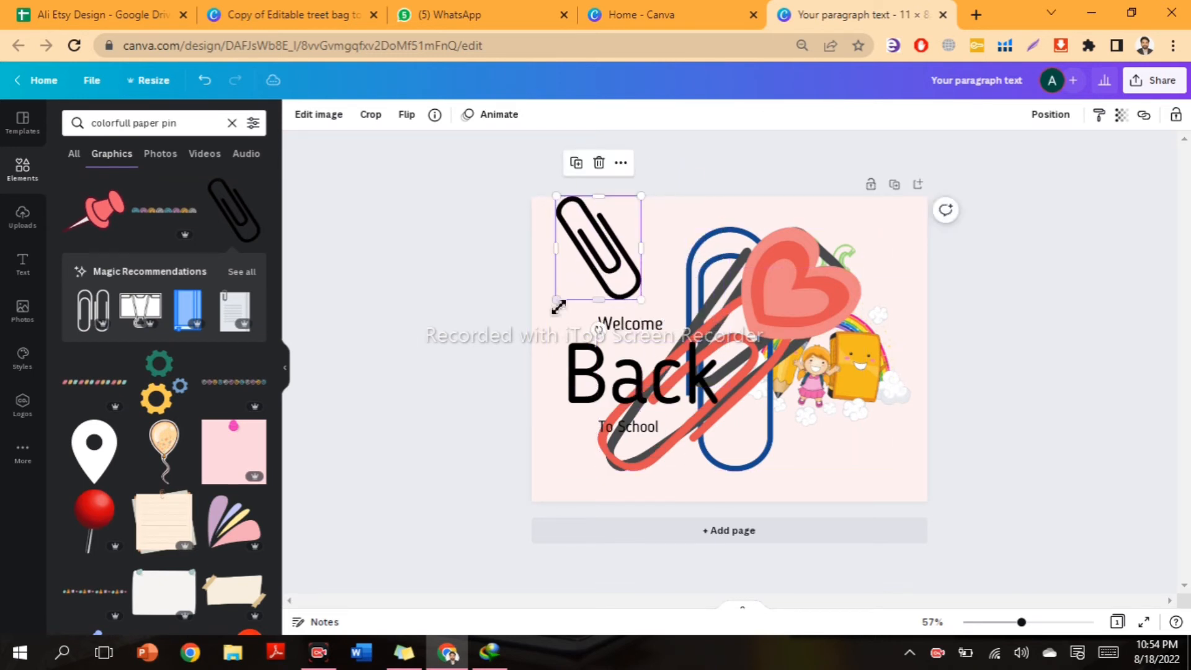
pyautogui.moveTo(559, 307); pyautogui.dragTo(600, 254)
# Delete the red heart and dark gray paper clips, and shrink the blue one at the page's upper edge.
pyautogui.moveTo(763, 345); pyautogui.dragTo(813, 343)
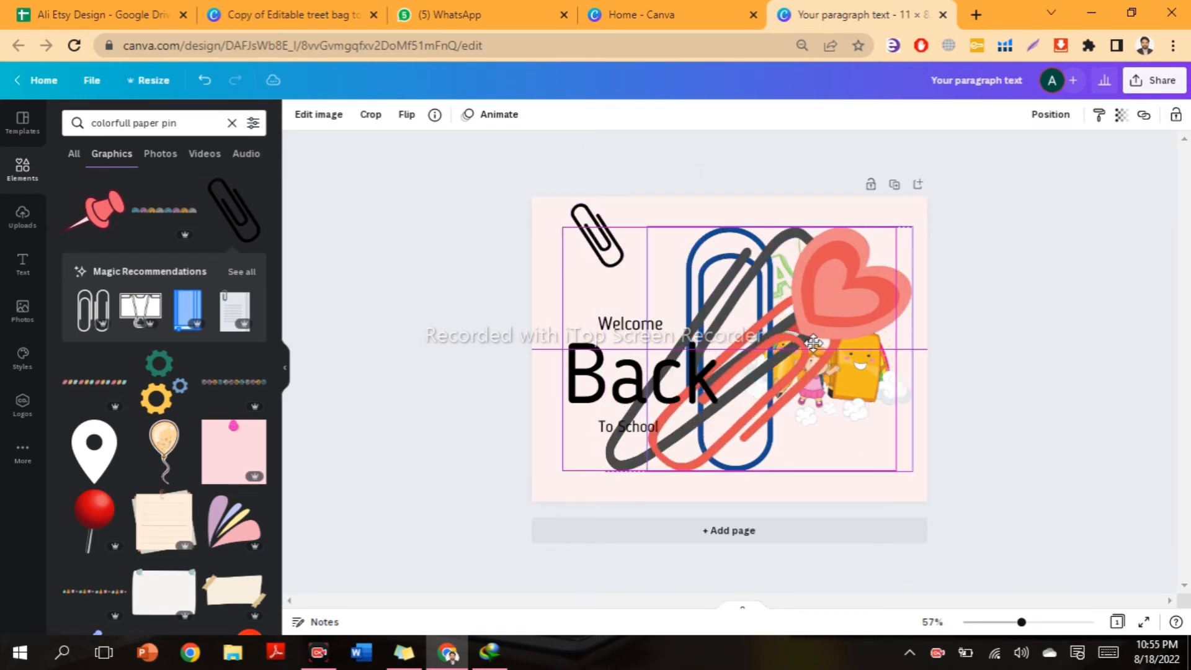
pyautogui.press('Delete')
pyautogui.click(783, 344)
pyautogui.press('Delete')
pyautogui.moveTo(717, 269); pyautogui.dragTo(661, 176)
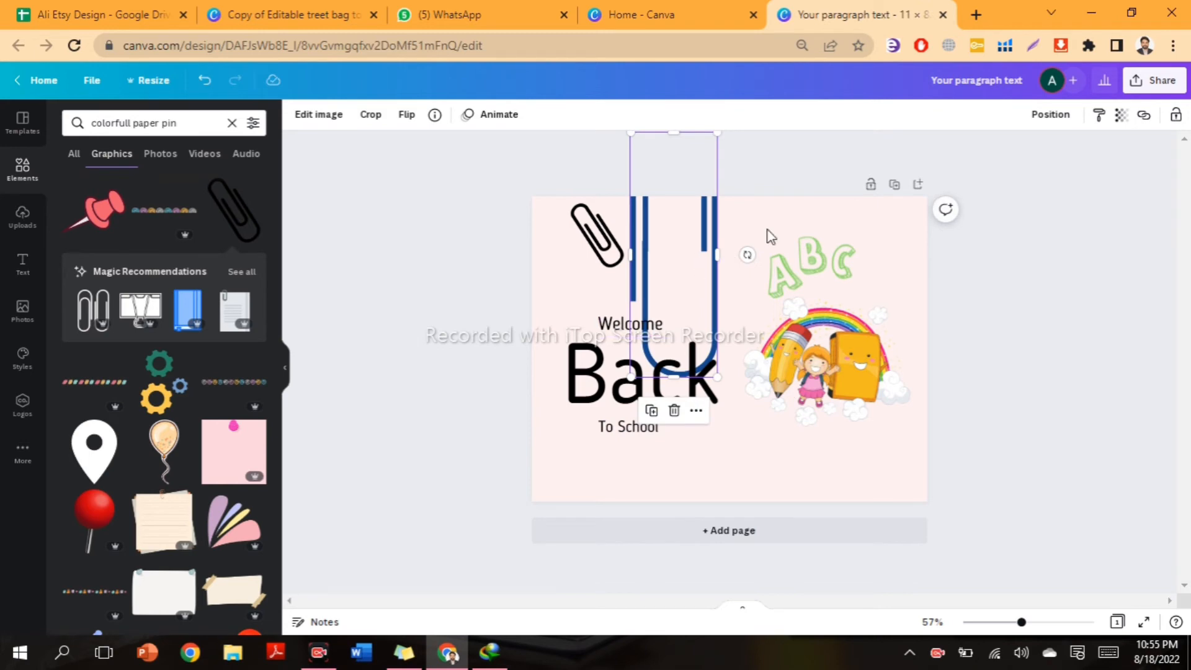
pyautogui.moveTo(631, 375); pyautogui.dragTo(673, 258)
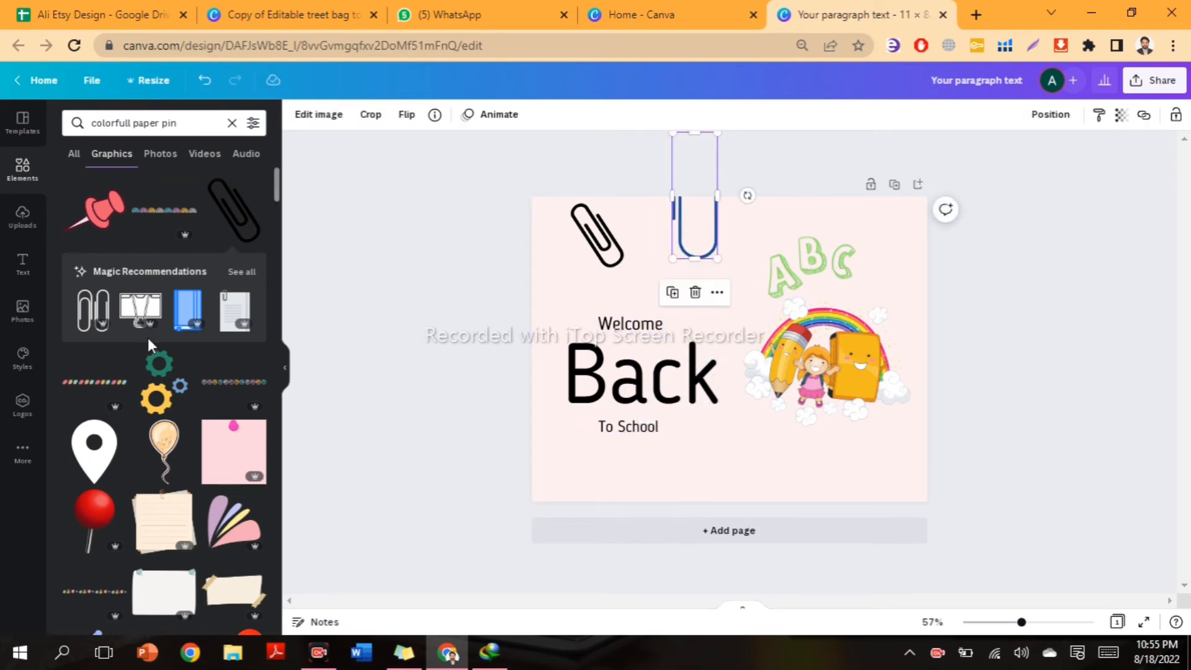
# Try the orange paper clip with the pink heart on the page.
pyautogui.scroll(-5, 186, 351)
pyautogui.scroll(-10, 186, 350)
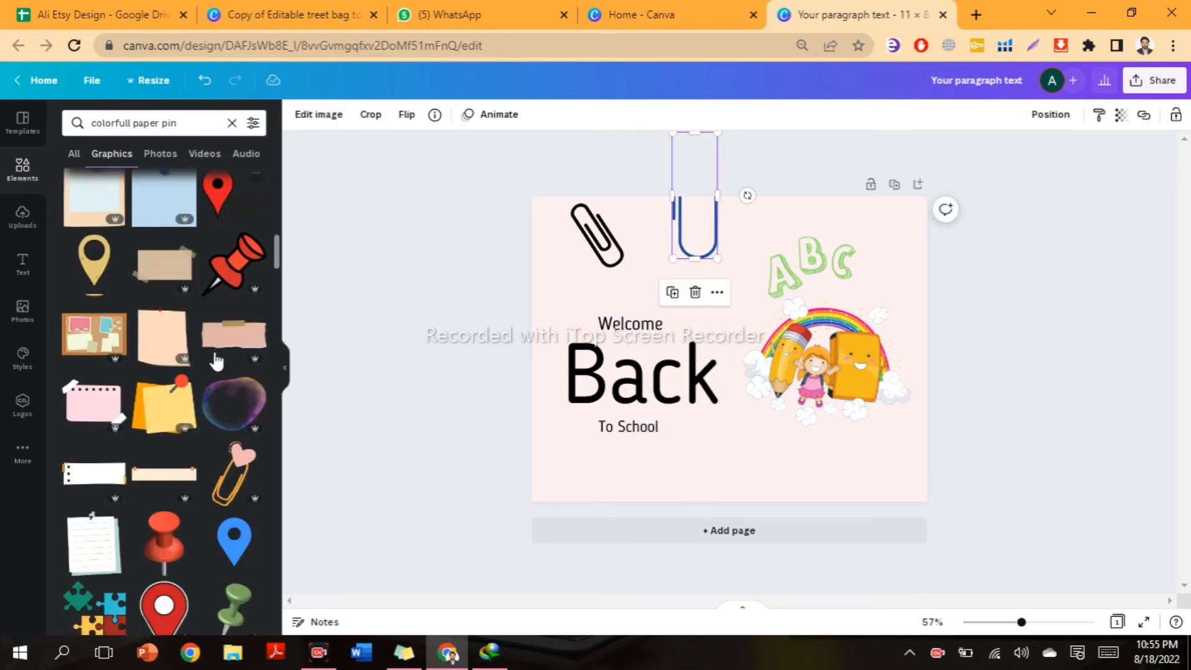
pyautogui.click(234, 379)
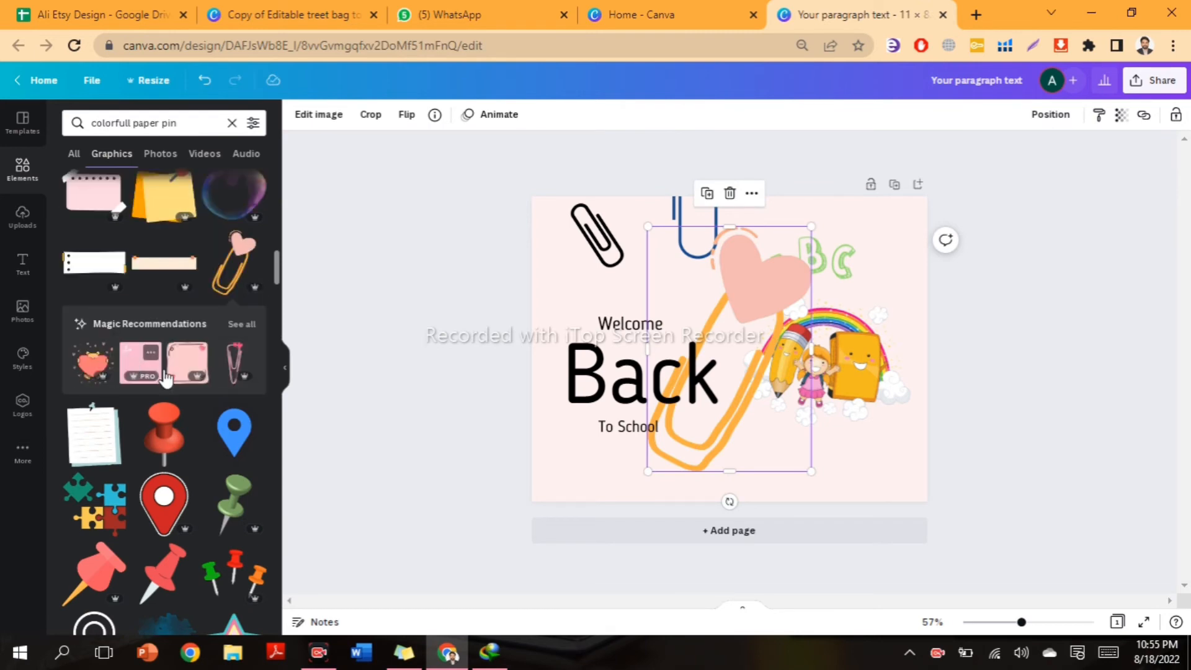
pyautogui.scroll(-2, 186, 434)
pyautogui.press('Delete')
# Add the graphic of three orange, yellow and red push pins to the page.
pyautogui.scroll(-10, 182, 466)
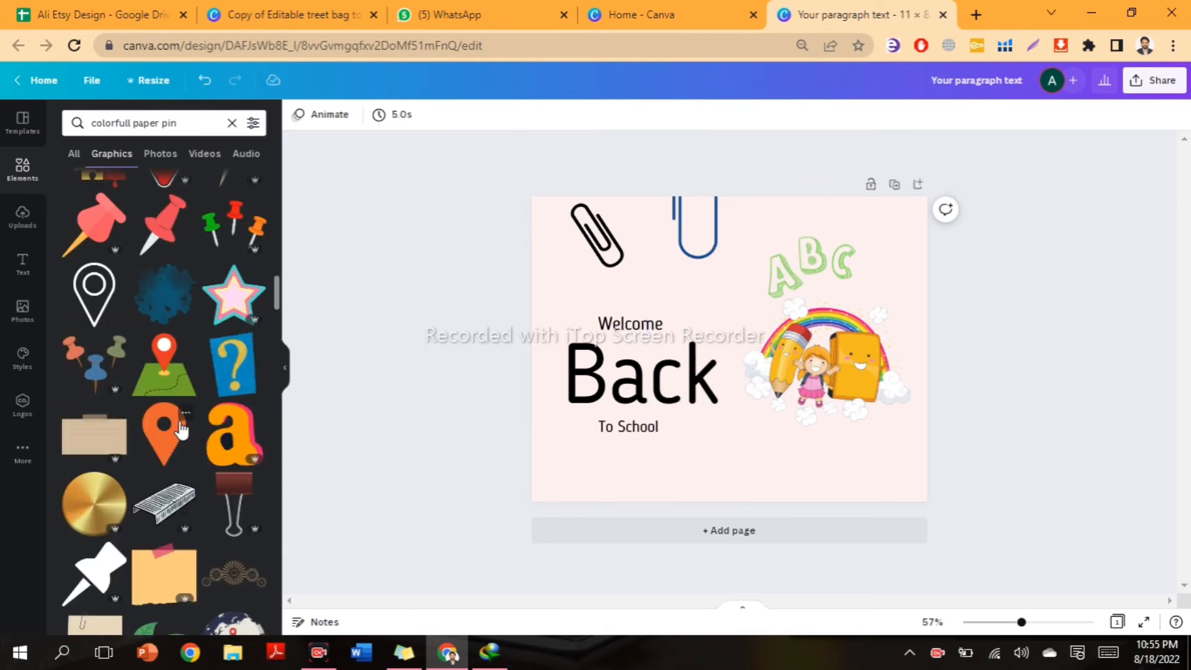
pyautogui.scroll(-6, 193, 428)
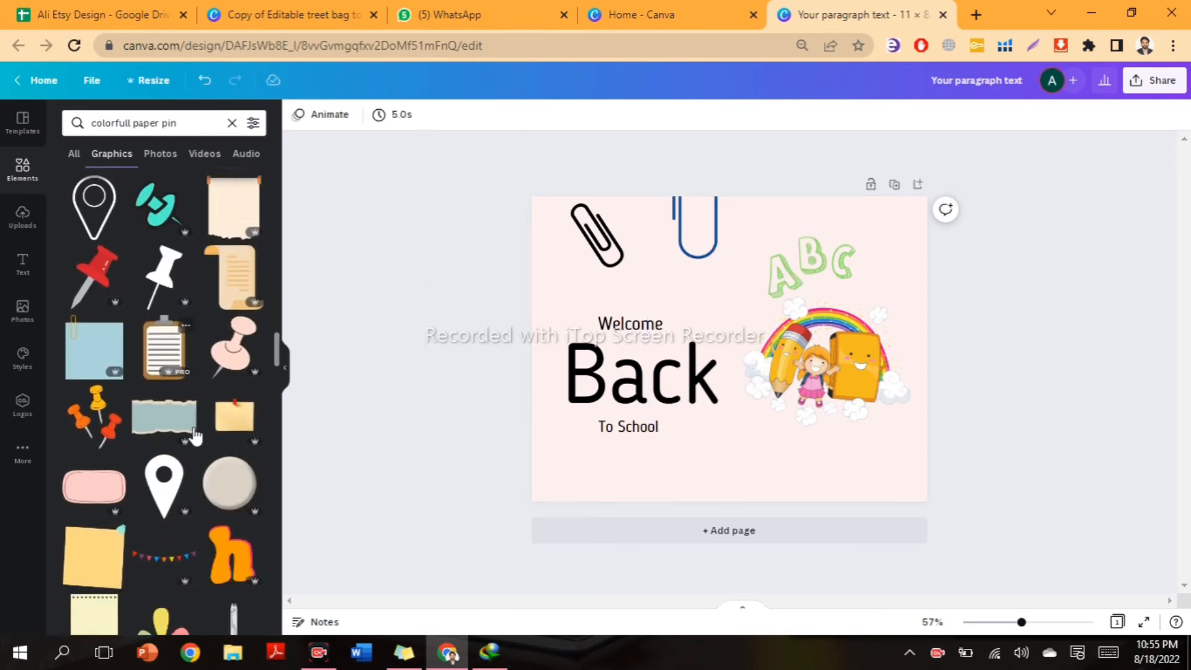
pyautogui.scroll(1, 191, 431)
# Delete the black and blue paper clips at the page's upper edge.
pyautogui.click(598, 238)
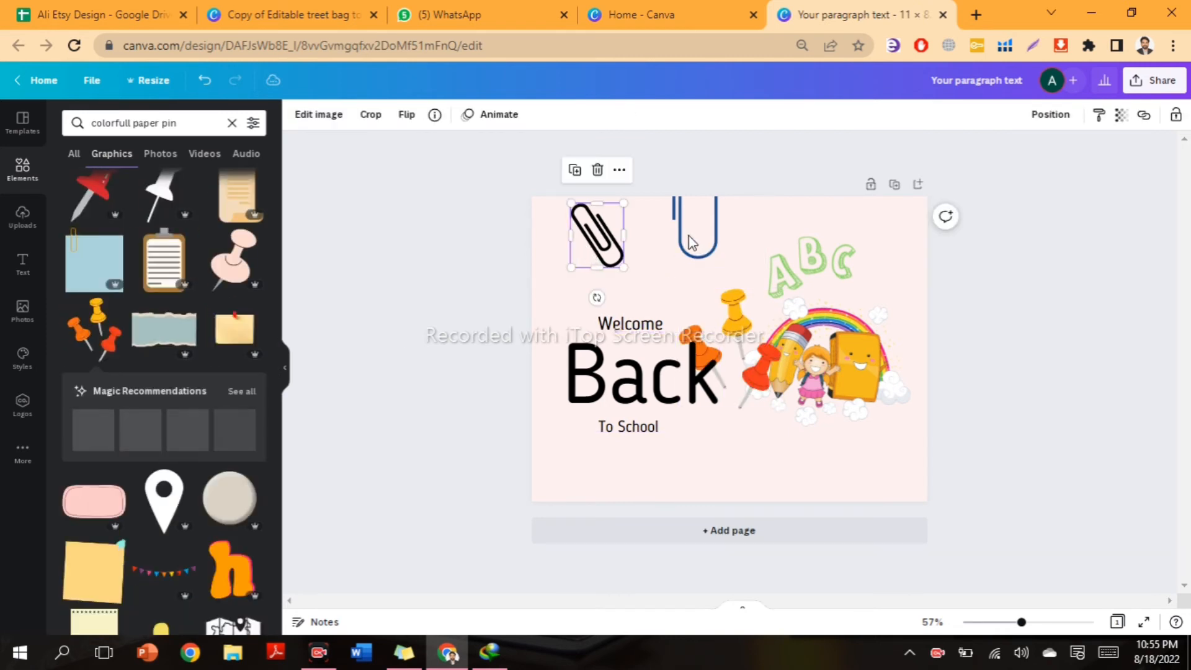
pyautogui.press('Delete')
pyautogui.click(689, 242)
pyautogui.press('Delete')
# Shrink the push pins to about half their size and place them above Welcome near the page's upper left corner.
pyautogui.click(733, 364)
pyautogui.moveTo(733, 356); pyautogui.dragTo(627, 250)
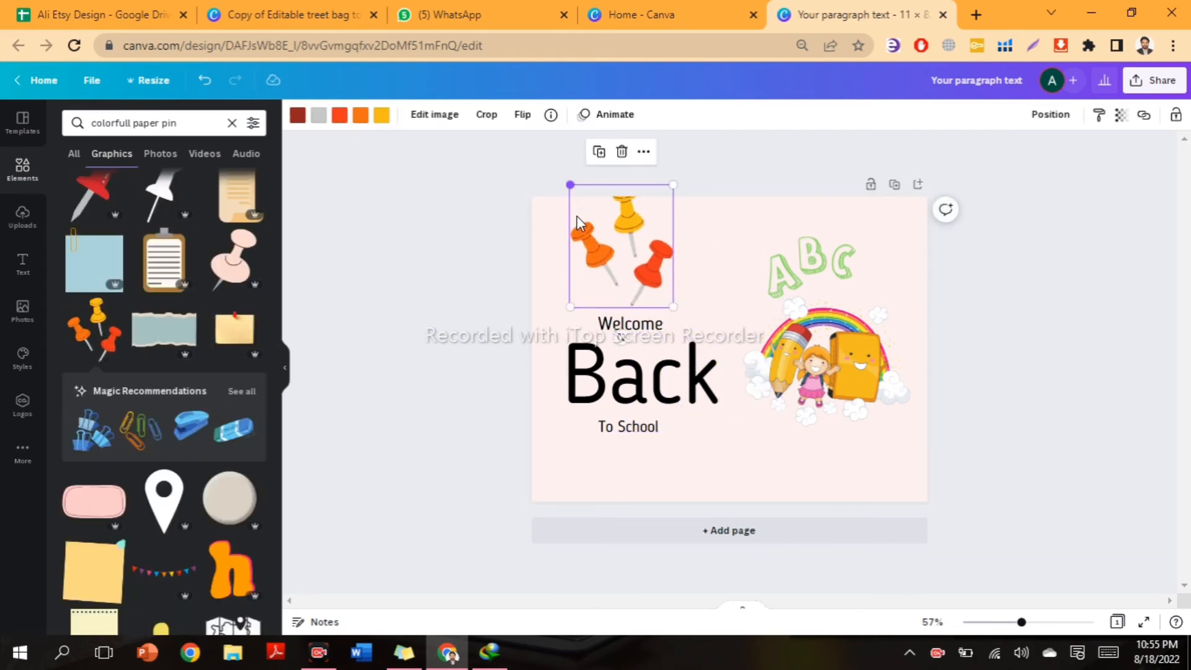
pyautogui.moveTo(570, 185); pyautogui.dragTo(626, 249)
pyautogui.moveTo(656, 277); pyautogui.dragTo(613, 251)
pyautogui.click(699, 255)
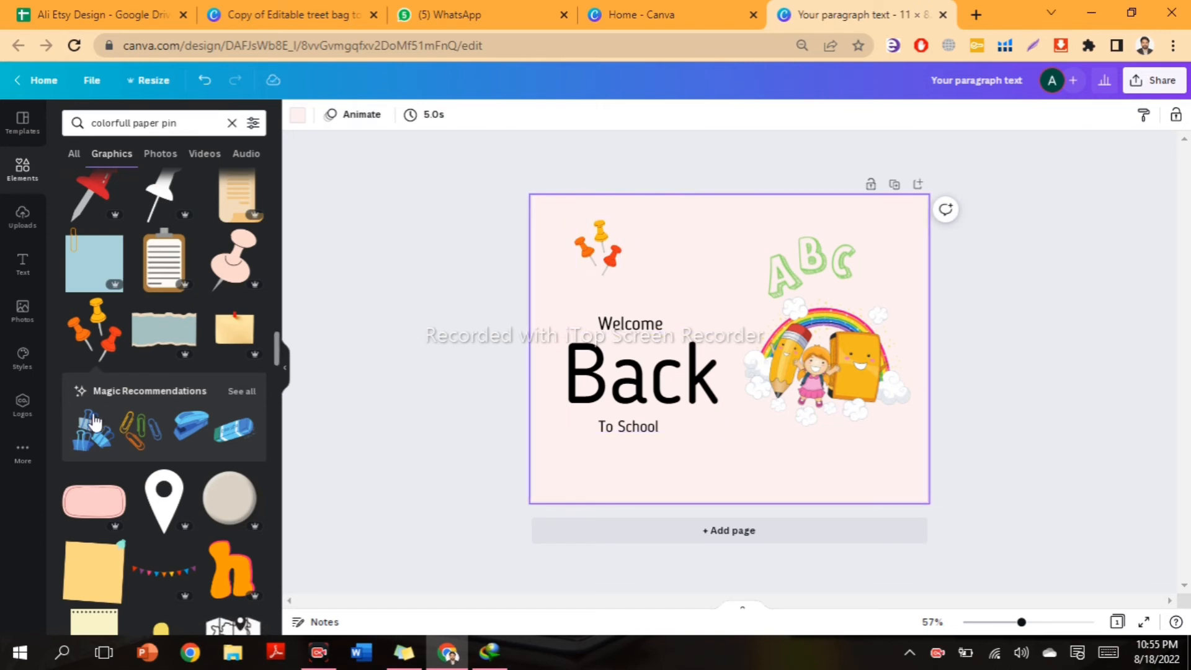
# Replace the push pins with the four coloured paper clips graphic, shrunk to about half its size above Welcome near the page's upper left corner.
pyautogui.click(156, 431)
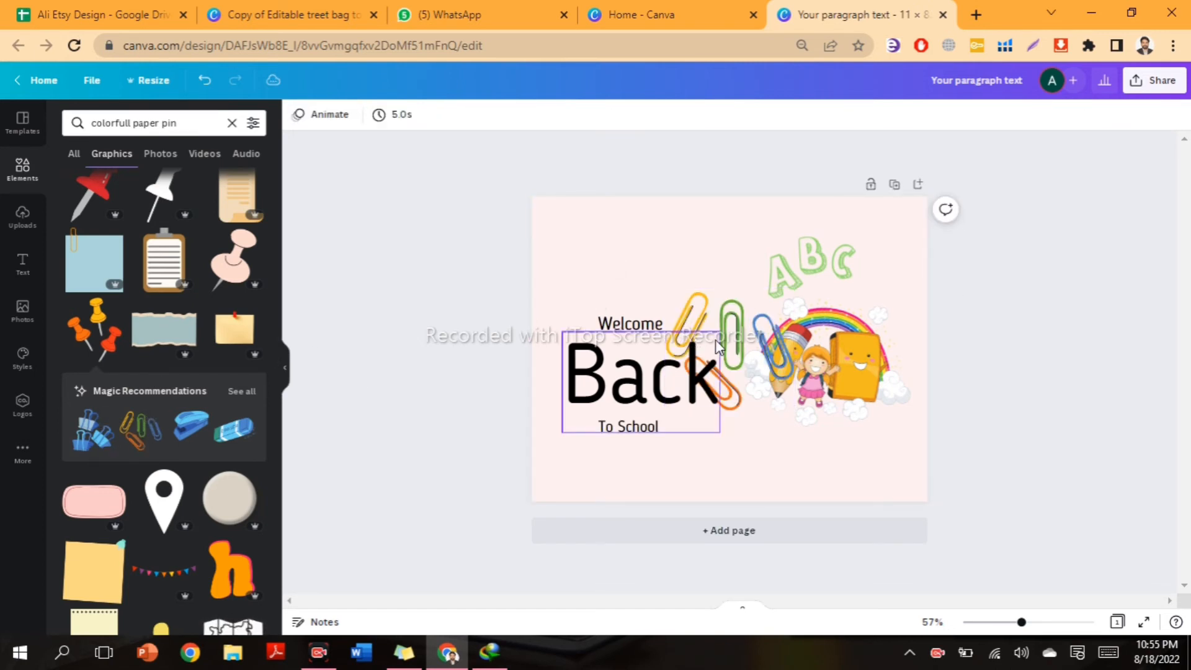
pyautogui.moveTo(655, 249); pyautogui.dragTo(622, 255)
pyautogui.moveTo(553, 194); pyautogui.dragTo(600, 255)
pyautogui.click(742, 337)
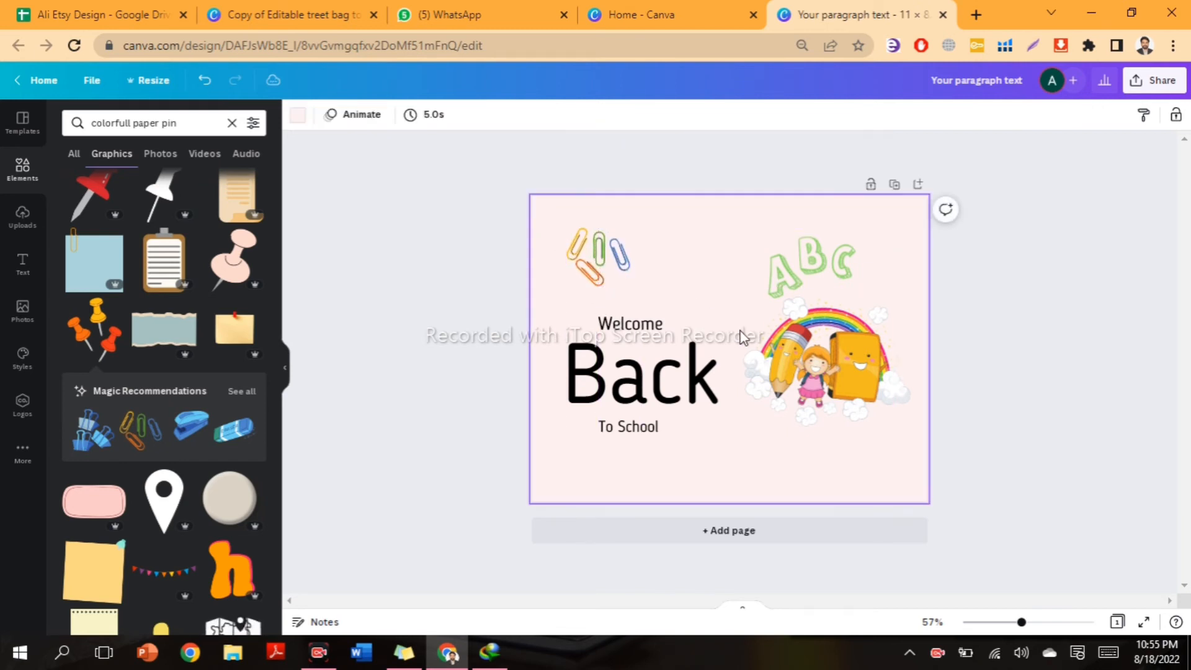
# Move Welcome slightly up and left, and enlarge Back to a font size of about 220, shifting it up beneath Welcome.
pyautogui.moveTo(644, 333); pyautogui.dragTo(634, 316)
pyautogui.click(711, 313)
pyautogui.moveTo(667, 375); pyautogui.dragTo(657, 365)
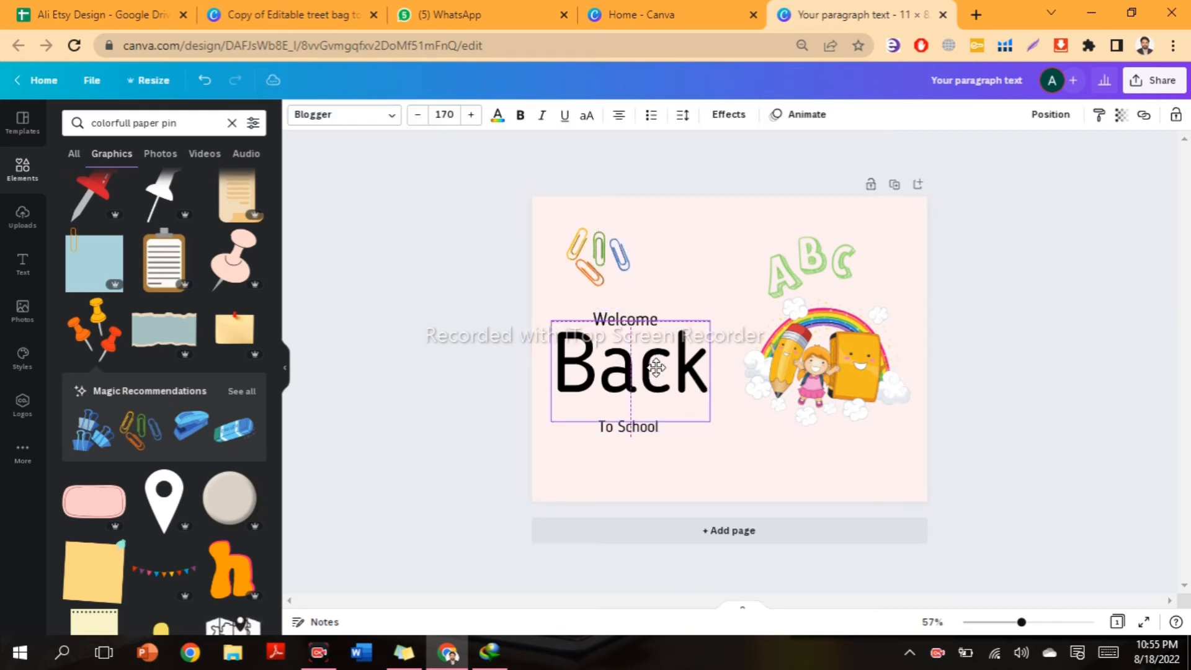
pyautogui.moveTo(710, 420); pyautogui.dragTo(755, 449)
pyautogui.moveTo(671, 401); pyautogui.dragTo(660, 389)
pyautogui.click(675, 473)
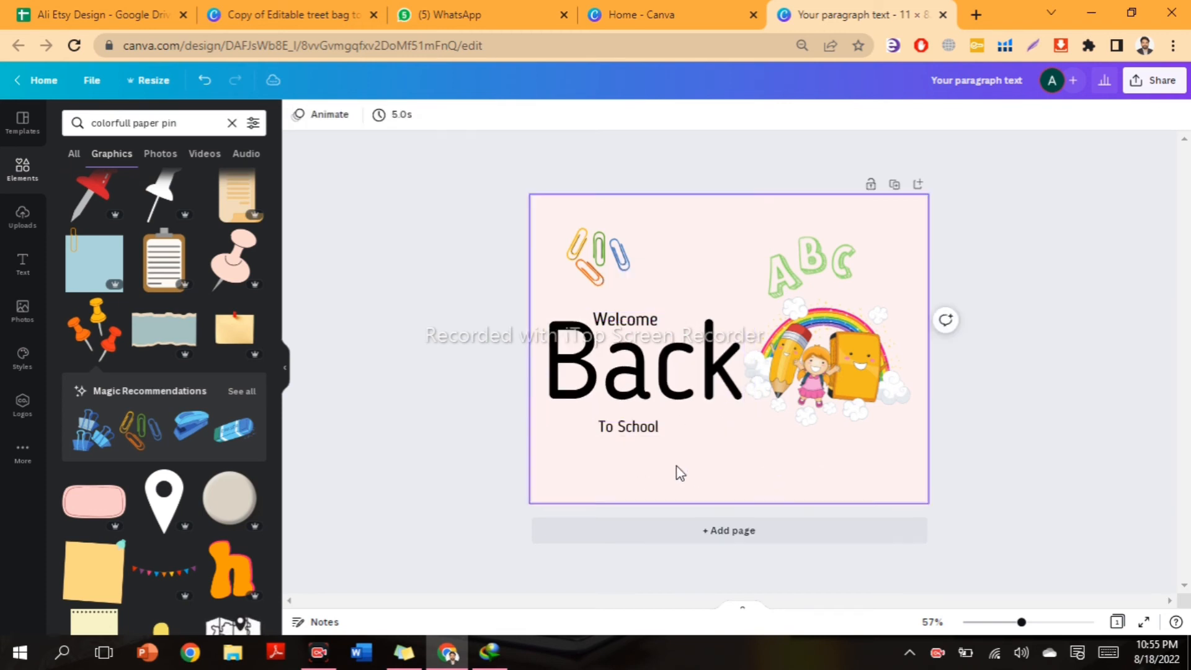
# Lower To School slightly, and nudge the rainbow illustration and the ABC letters a little to the right.
pyautogui.moveTo(633, 428); pyautogui.dragTo(634, 433)
pyautogui.click(769, 455)
pyautogui.moveTo(851, 386); pyautogui.dragTo(855, 386)
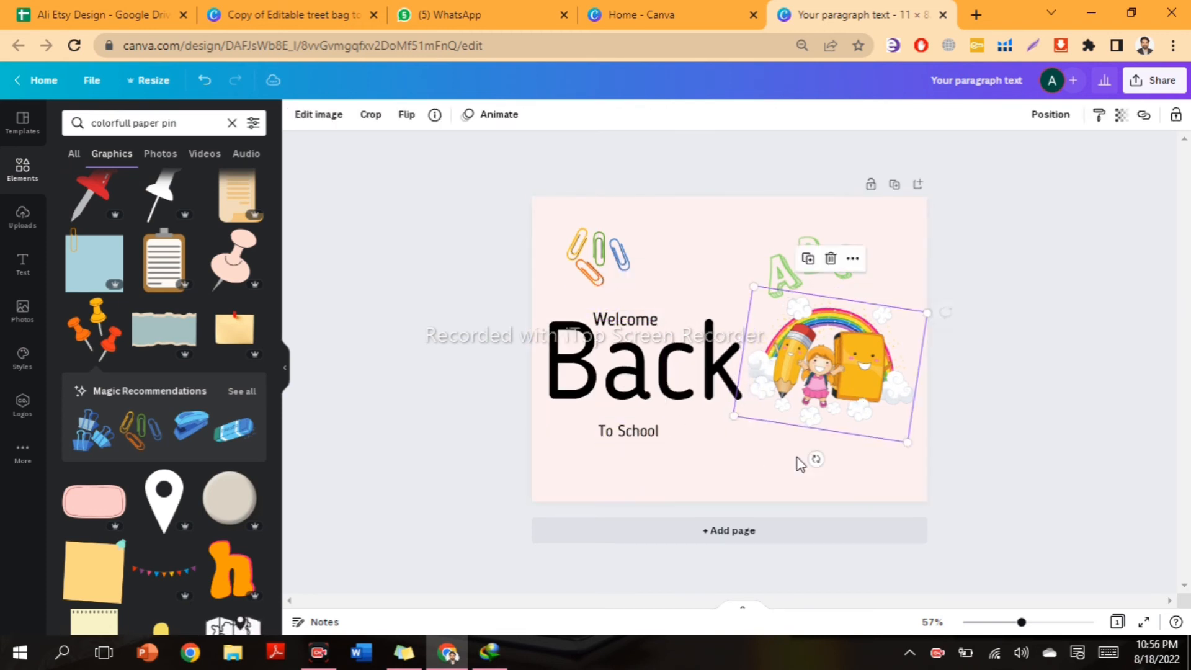
pyautogui.click(798, 458)
pyautogui.moveTo(816, 264); pyautogui.dragTo(822, 266)
pyautogui.click(1015, 375)
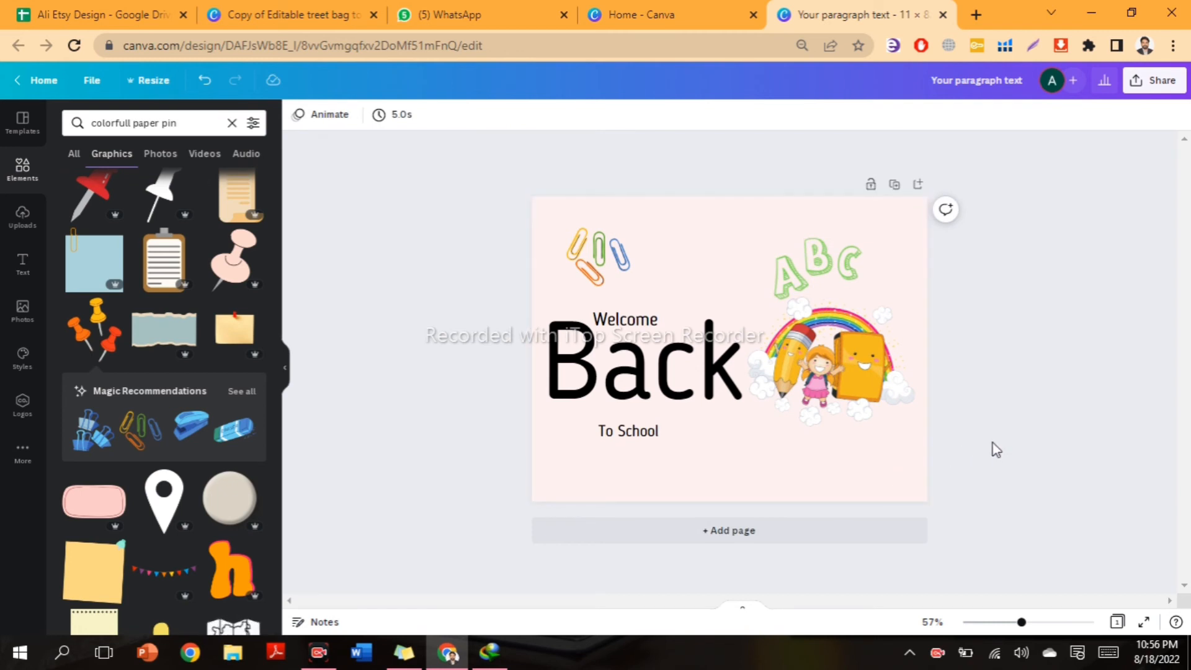
# Move Welcome slightly up and right above Back, and shrink the coloured paper clips a little.
pyautogui.moveTo(637, 325); pyautogui.dragTo(643, 321)
pyautogui.click(707, 251)
pyautogui.moveTo(613, 255); pyautogui.dragTo(614, 250)
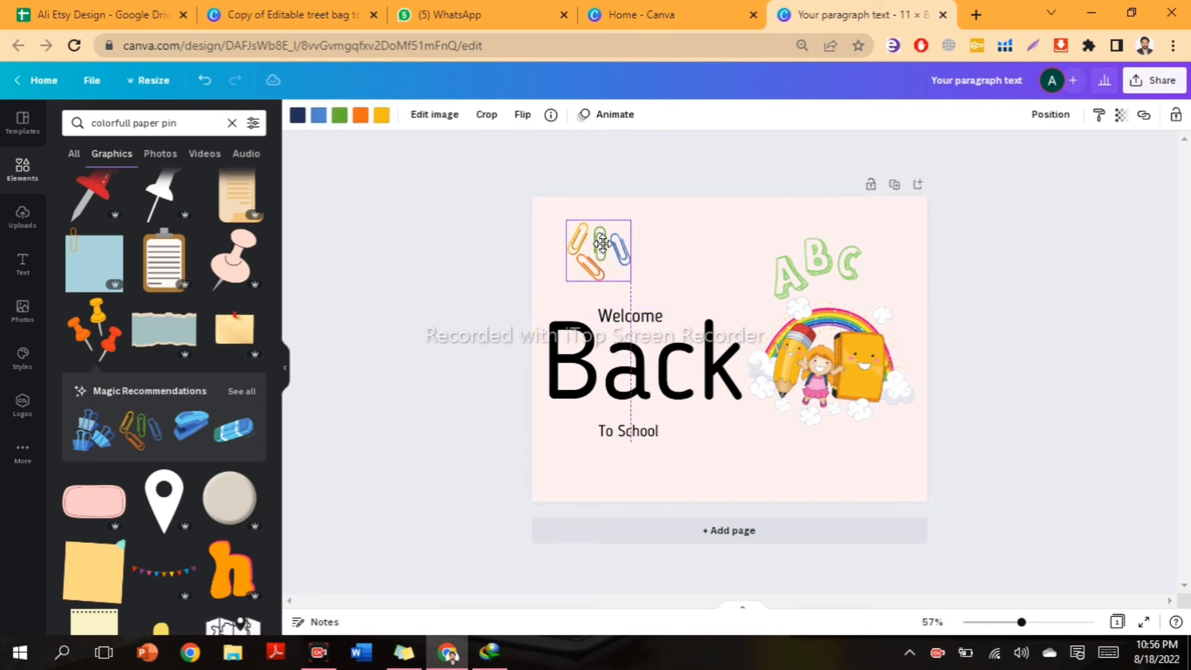
pyautogui.click(682, 265)
pyautogui.click(613, 250)
pyautogui.moveTo(567, 219); pyautogui.dragTo(595, 265)
pyautogui.click(664, 265)
pyautogui.click(679, 280)
# Shift To School slightly right beneath Back, and move the rainbow illustration a little further right, away from Back.
pyautogui.click(627, 431)
pyautogui.moveTo(628, 431); pyautogui.dragTo(633, 431)
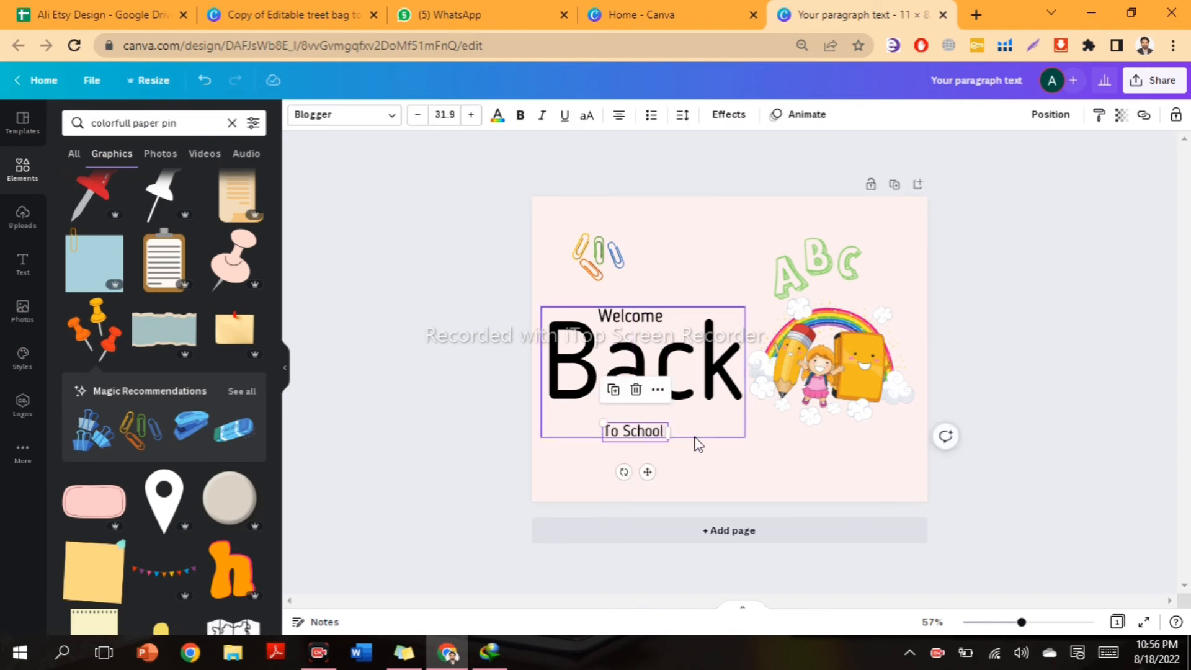
pyautogui.click(1092, 421)
pyautogui.moveTo(825, 359)
pyautogui.mouseDown()
pyautogui.moveTo(865, 358)
pyautogui.moveTo(834, 358)
pyautogui.mouseUp()
pyautogui.click(961, 367)
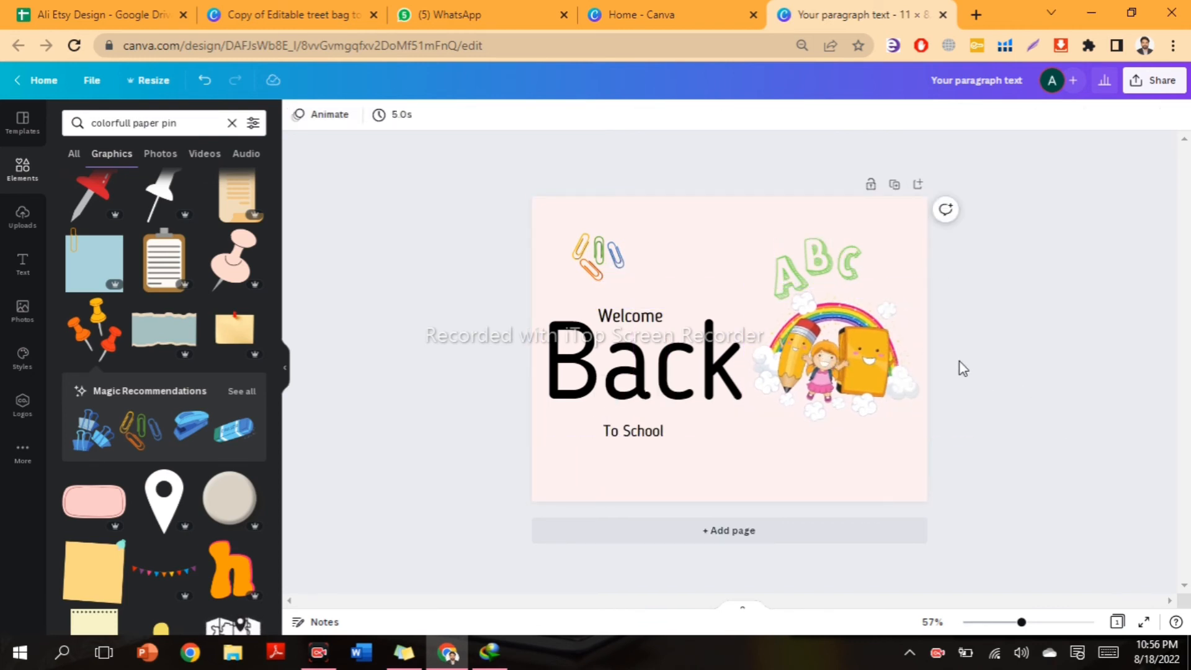
# Shrink the green ABC letters to about two thirds of their size and place them above the rainbow's right half.
pyautogui.click(783, 254)
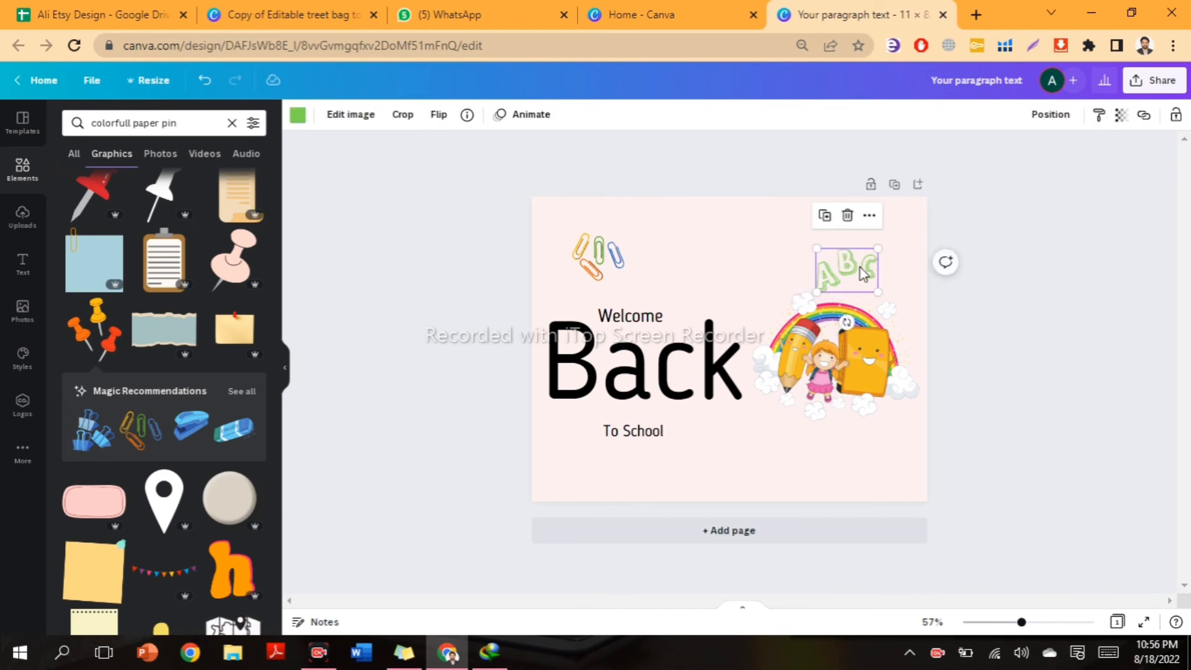
pyautogui.moveTo(862, 273)
pyautogui.mouseDown()
pyautogui.moveTo(813, 406)
pyautogui.moveTo(825, 442)
pyautogui.moveTo(848, 261)
pyautogui.moveTo(860, 278)
pyautogui.mouseUp()
pyautogui.click(1055, 356)
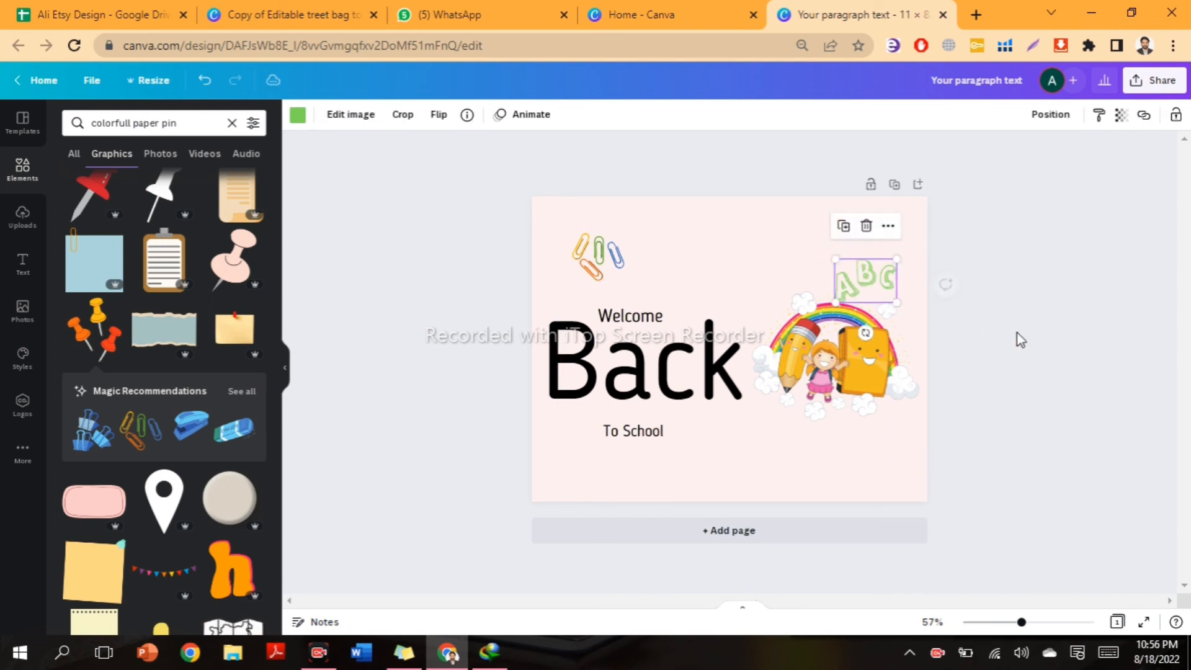
pyautogui.click(1021, 341)
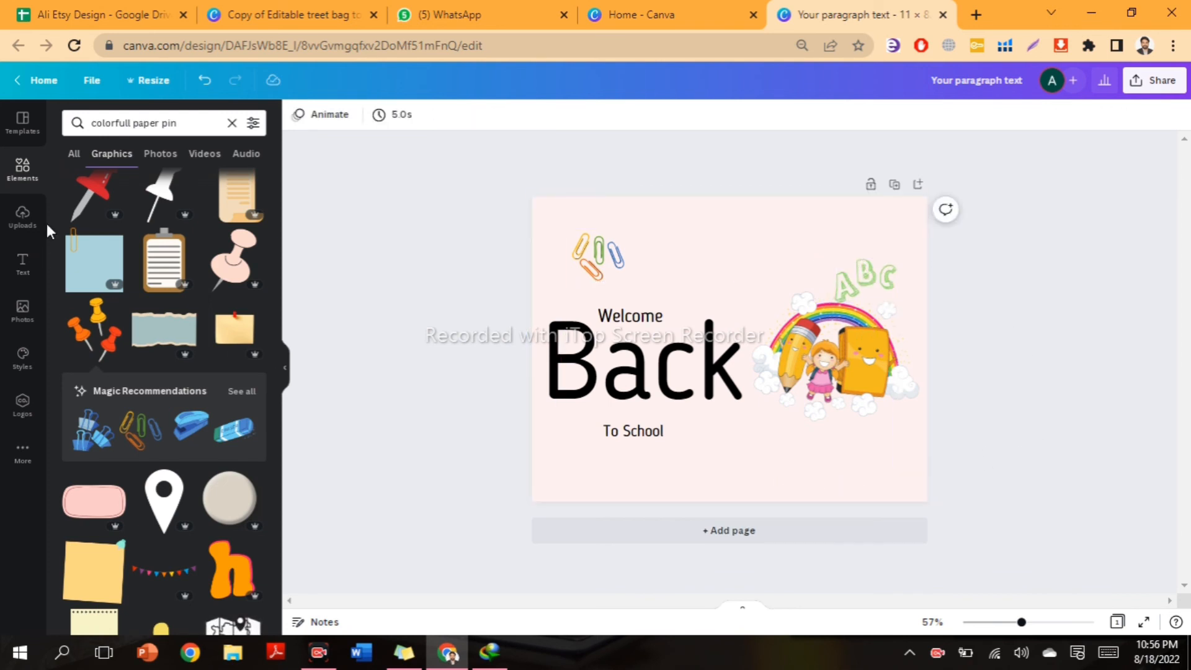
# Add the Mickey Mouse face from the recently used graphics and shrink it to a small icon.
pyautogui.click(23, 169)
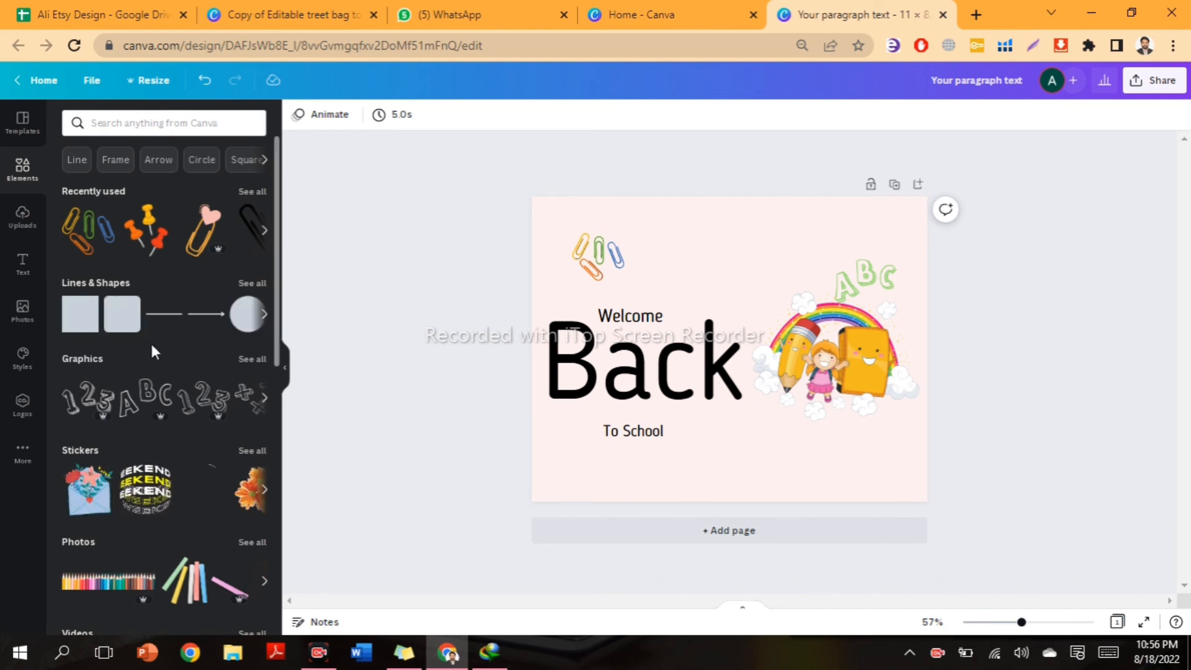
pyautogui.scroll(-3, 154, 351)
pyautogui.scroll(3, 154, 351)
pyautogui.click(263, 231)
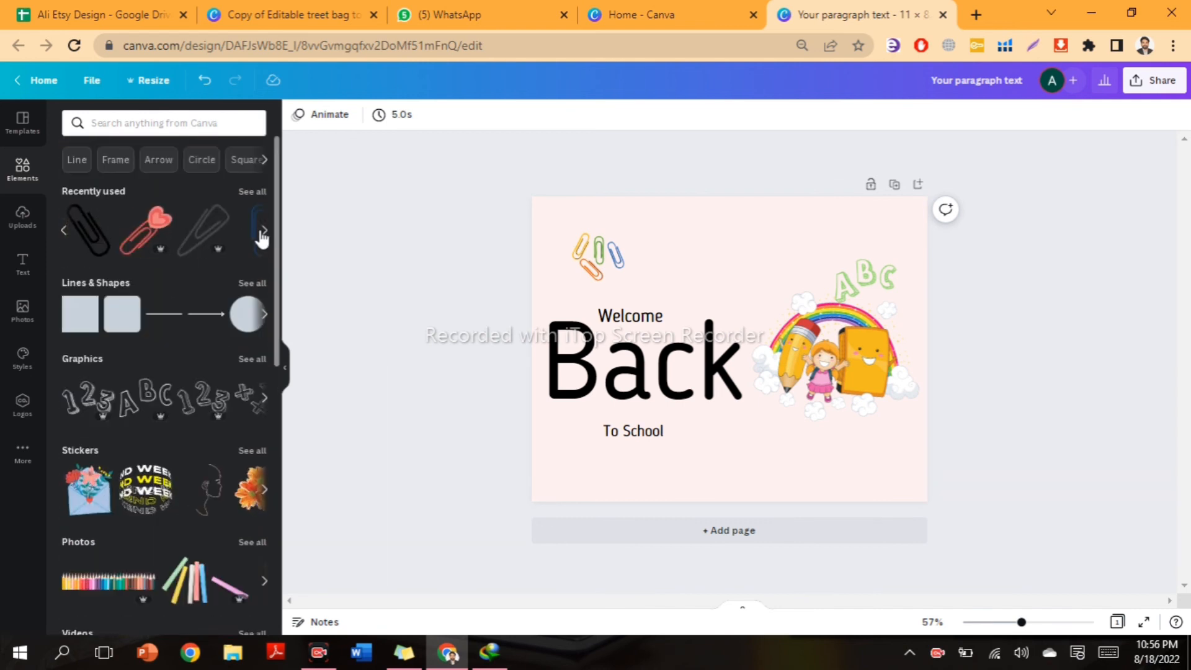
pyautogui.click(261, 194)
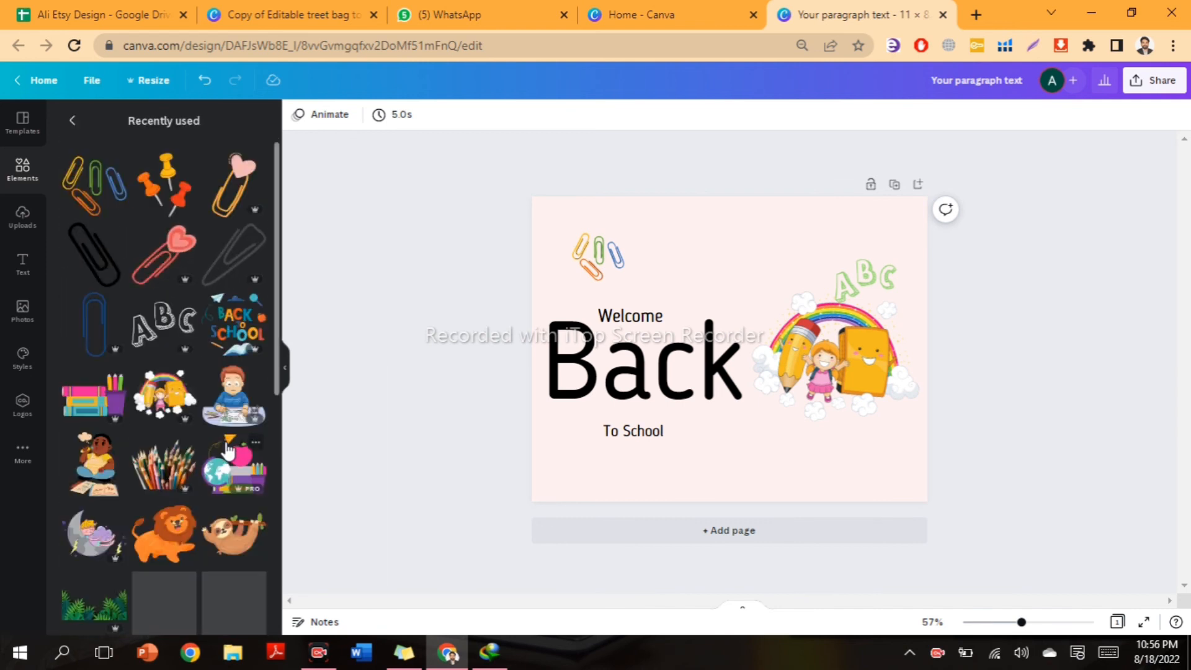
pyautogui.scroll(-2, 226, 453)
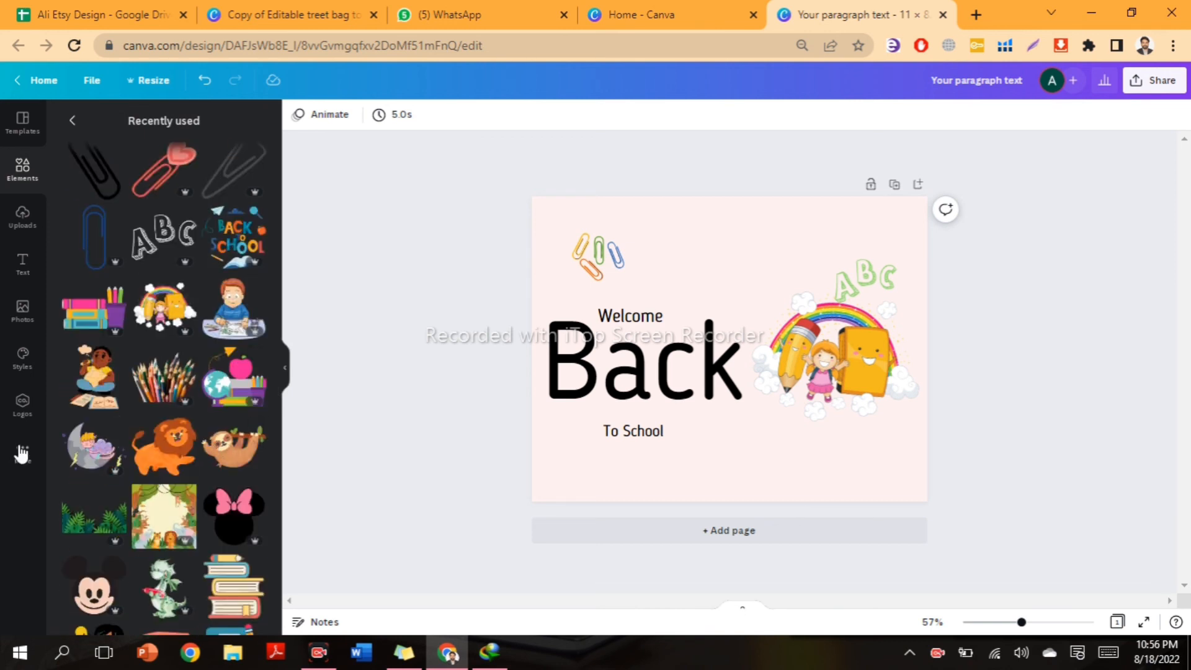
pyautogui.scroll(-2, 140, 521)
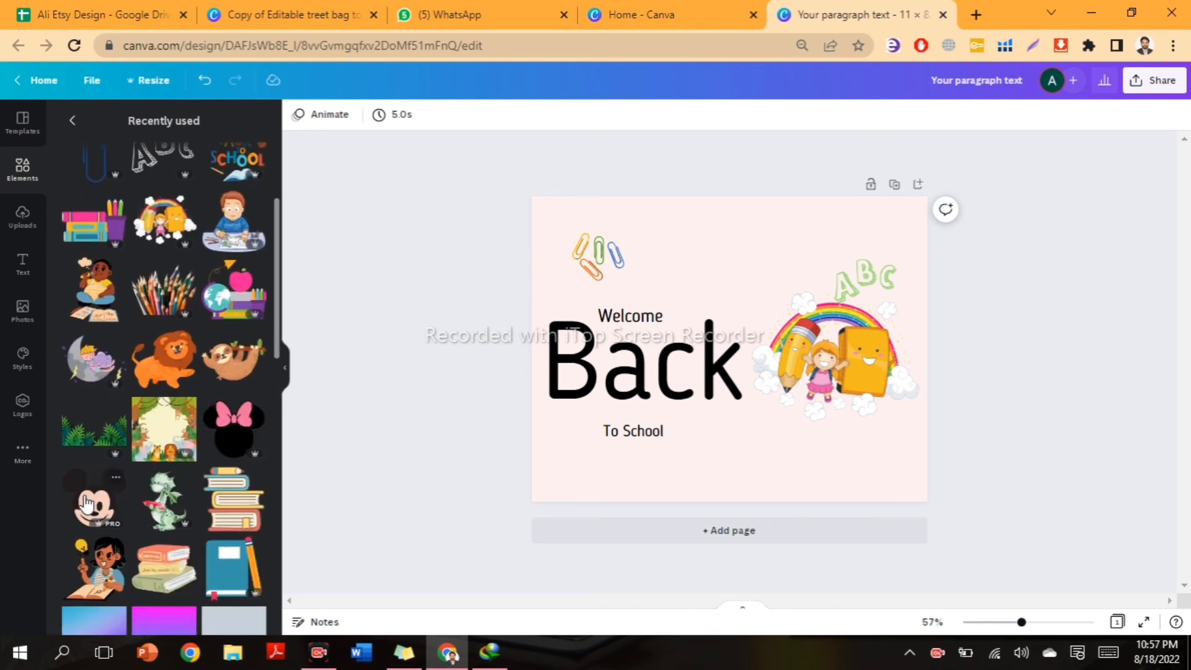
pyautogui.click(87, 506)
pyautogui.moveTo(679, 304); pyautogui.dragTo(762, 350)
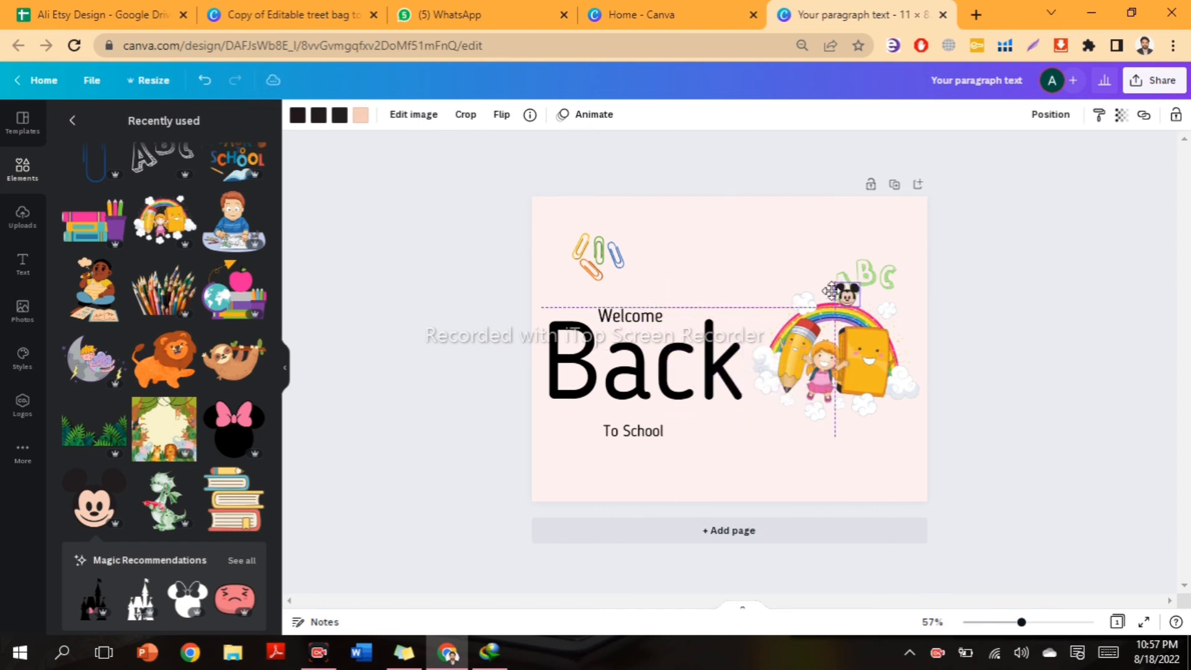
# Place the Mickey Mouse face atop the rainbow just left of the ABC letters, and nudge the paper clips toward the page's upper left corner.
pyautogui.moveTo(869, 277); pyautogui.dragTo(883, 304)
pyautogui.click(745, 228)
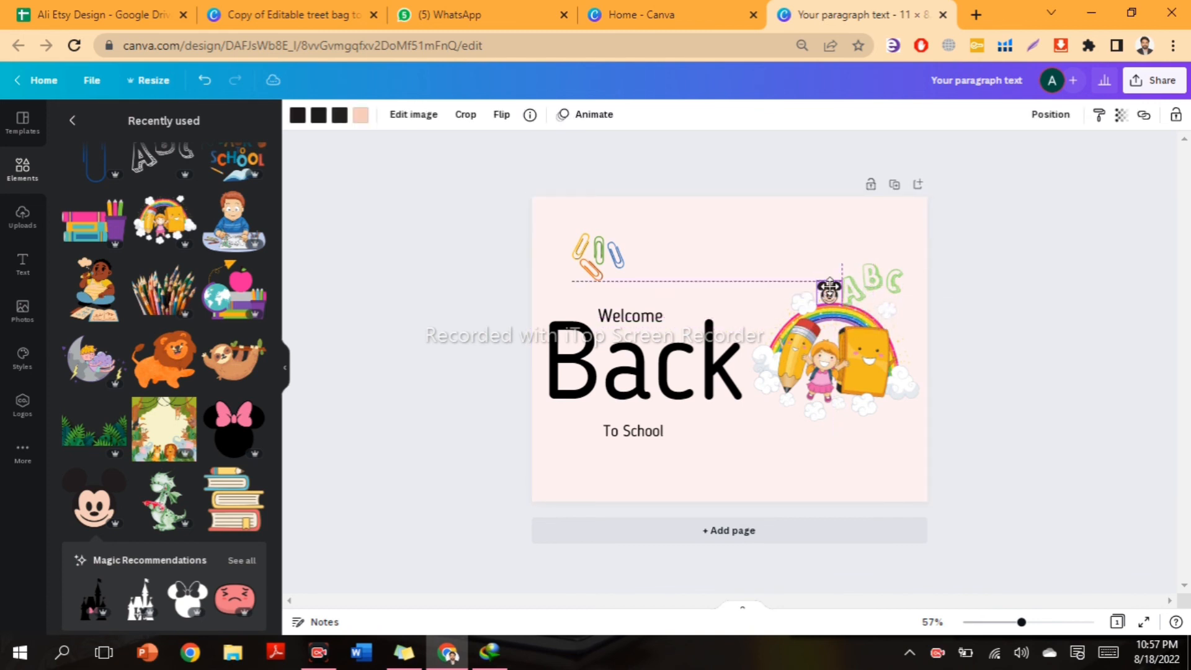
pyautogui.moveTo(829, 287); pyautogui.dragTo(829, 289)
pyautogui.click(777, 247)
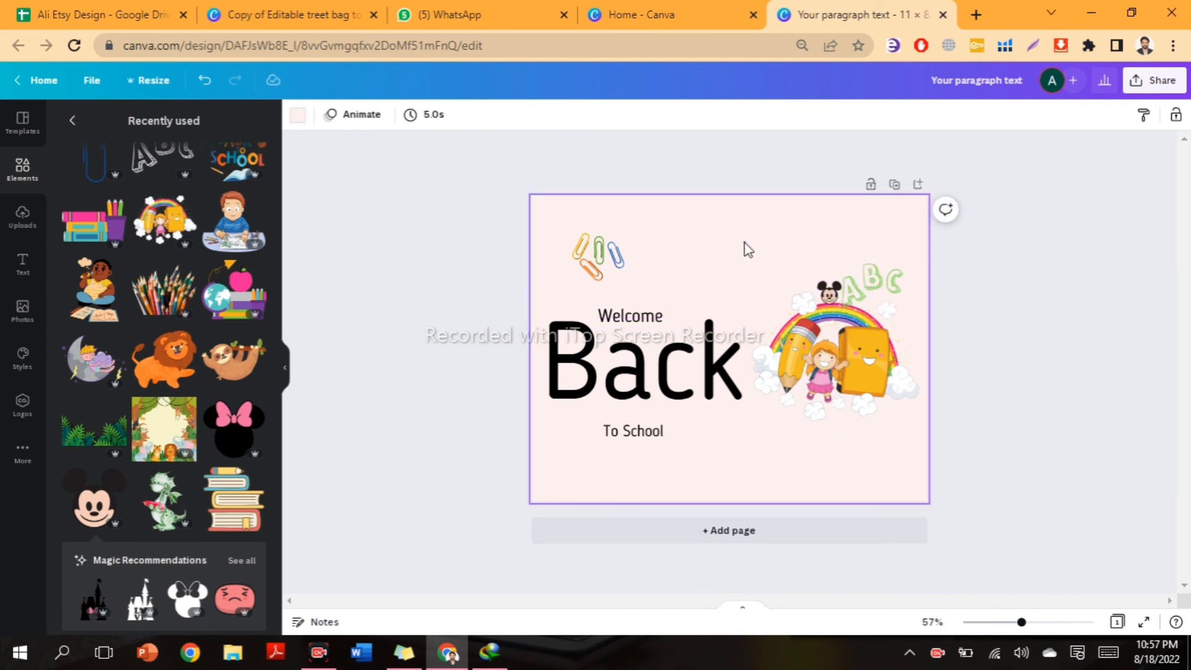
pyautogui.moveTo(594, 263); pyautogui.dragTo(590, 258)
pyautogui.click(347, 375)
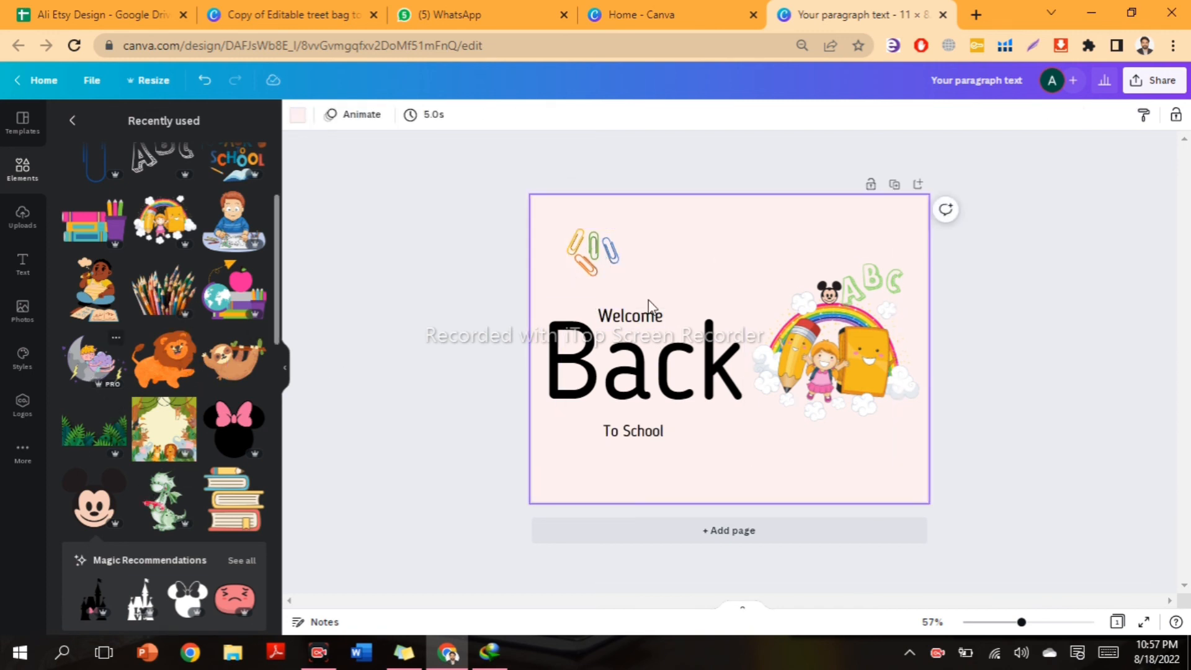
pyautogui.moveTo(750, 358); pyautogui.dragTo(957, 232)
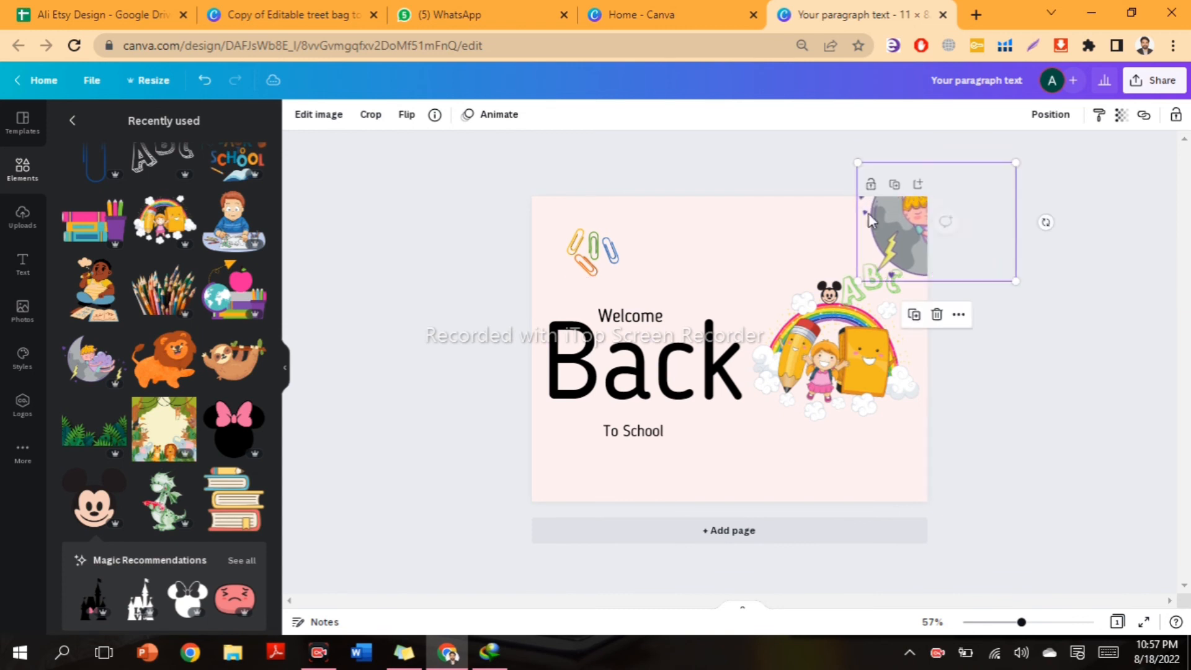
pyautogui.moveTo(858, 162); pyautogui.dragTo(932, 218)
pyautogui.press('Delete')
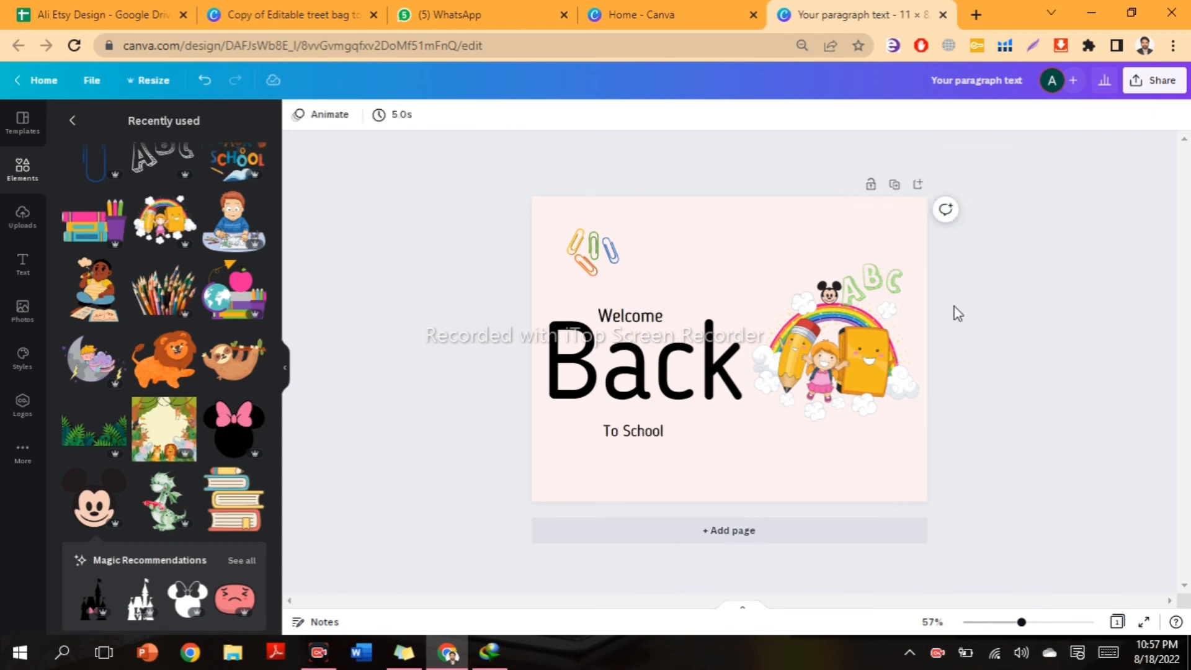
# Lower the Mickey Mouse face onto the rainbow's crest and move Welcome slightly higher above Back.
pyautogui.click(827, 298)
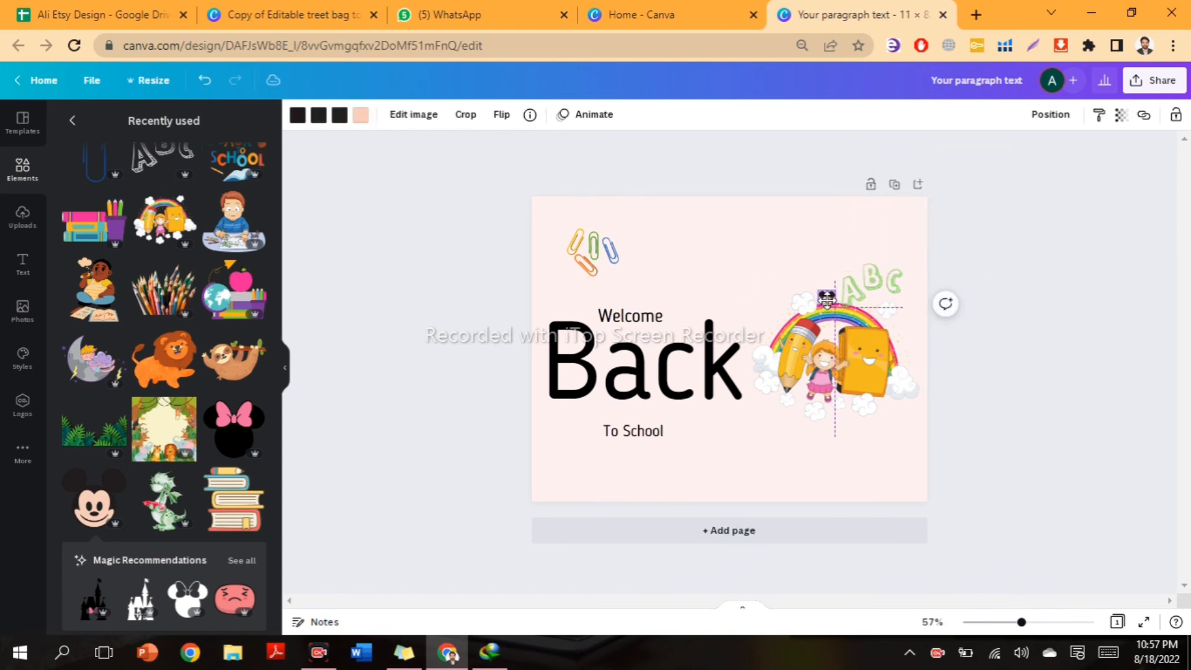
pyautogui.click(990, 334)
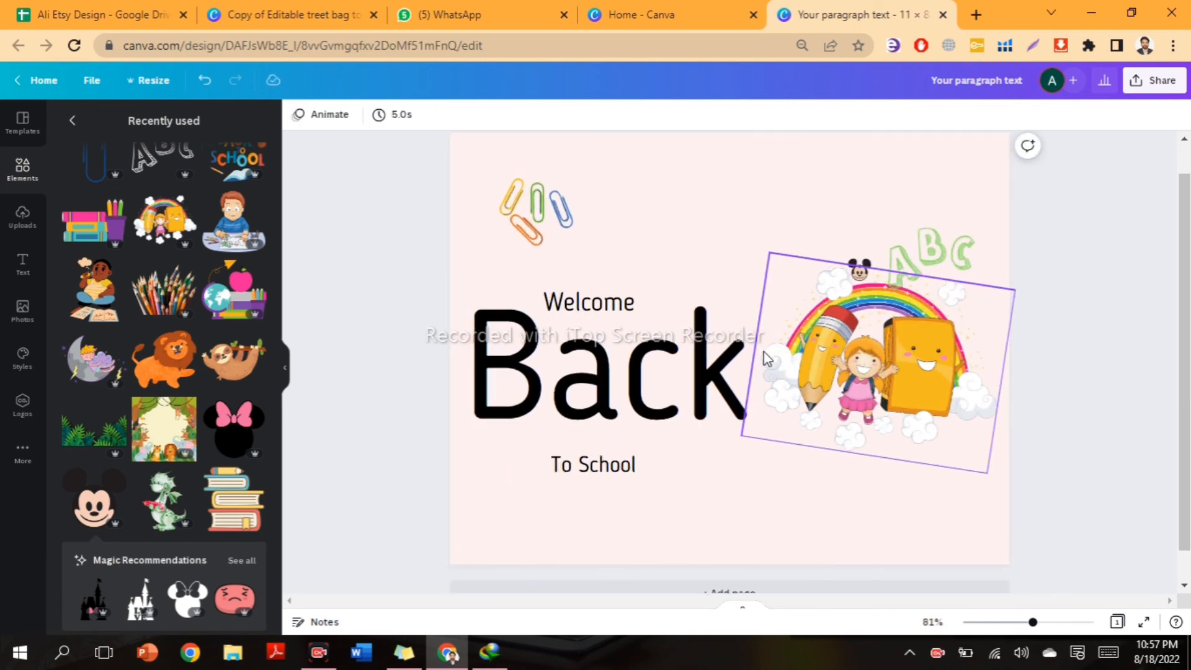
pyautogui.scroll(2, 1065, 368)
pyautogui.moveTo(620, 317); pyautogui.dragTo(623, 304)
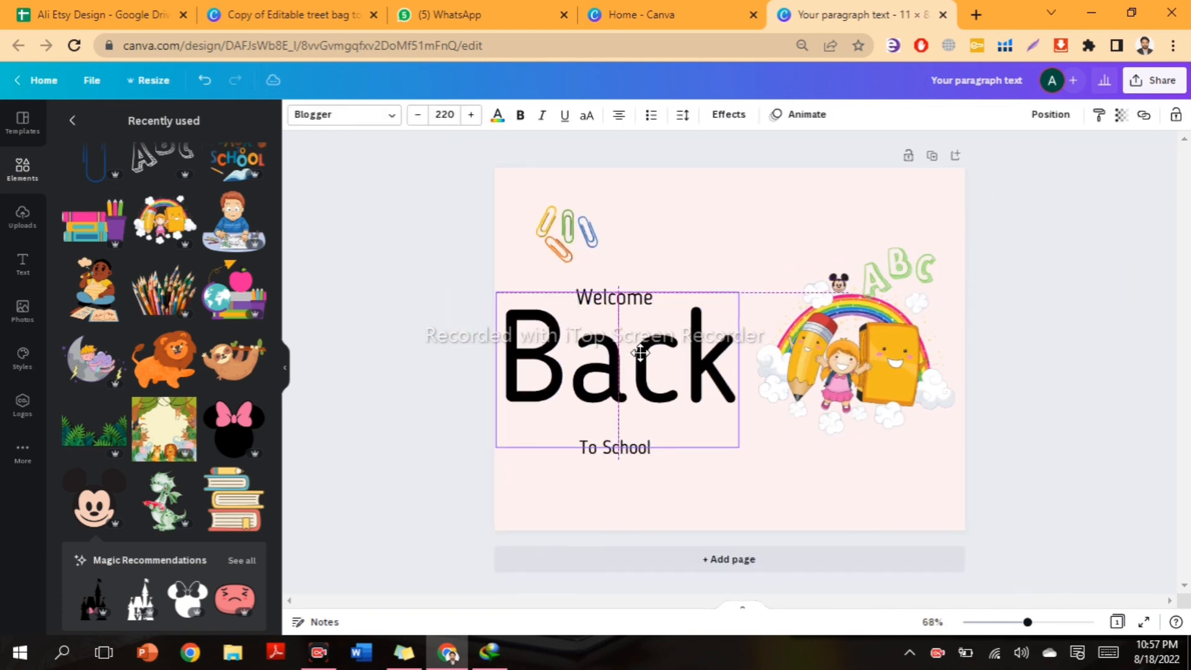